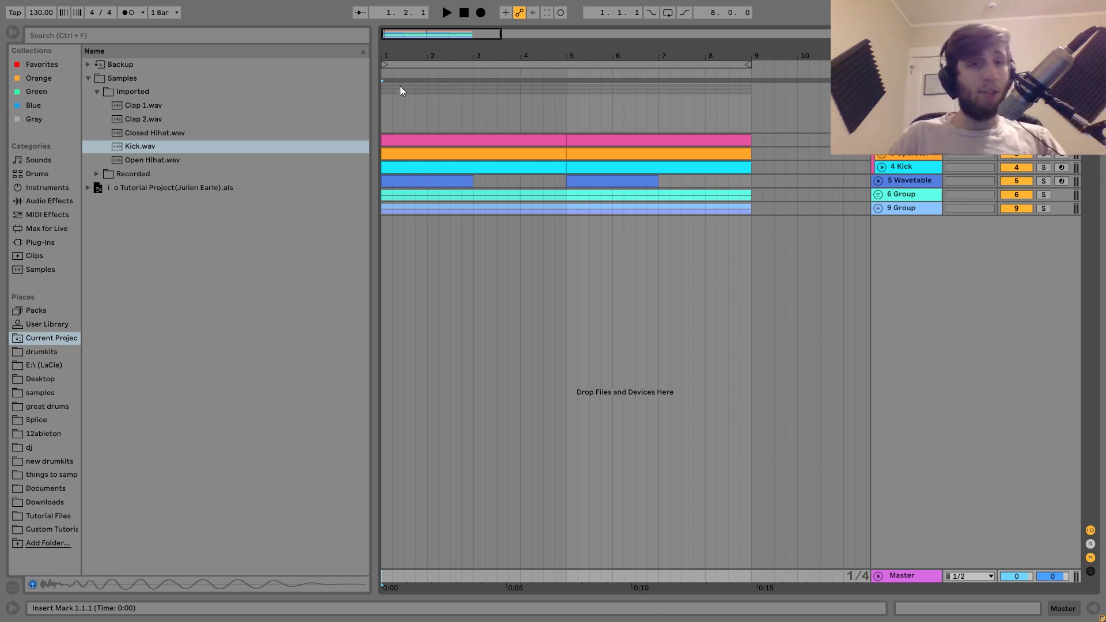
# Unfold the 2-Operator track and show its Operator device chain in Detail View.
pyautogui.scroll(4, 400, 91)
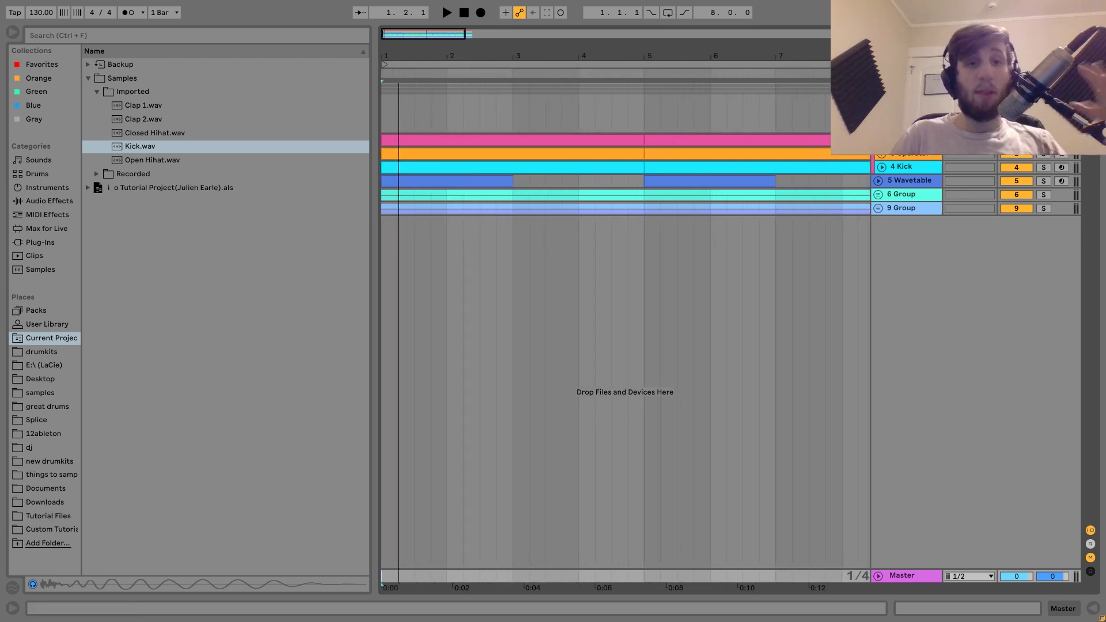
pyautogui.scroll(-2, 397, 55)
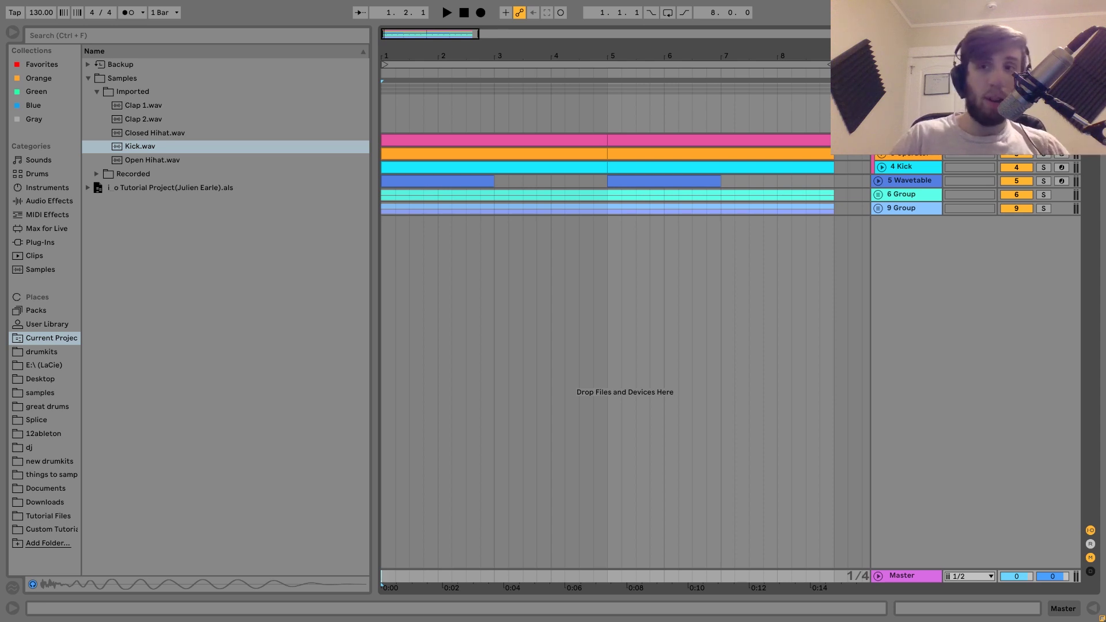
pyautogui.click(878, 140)
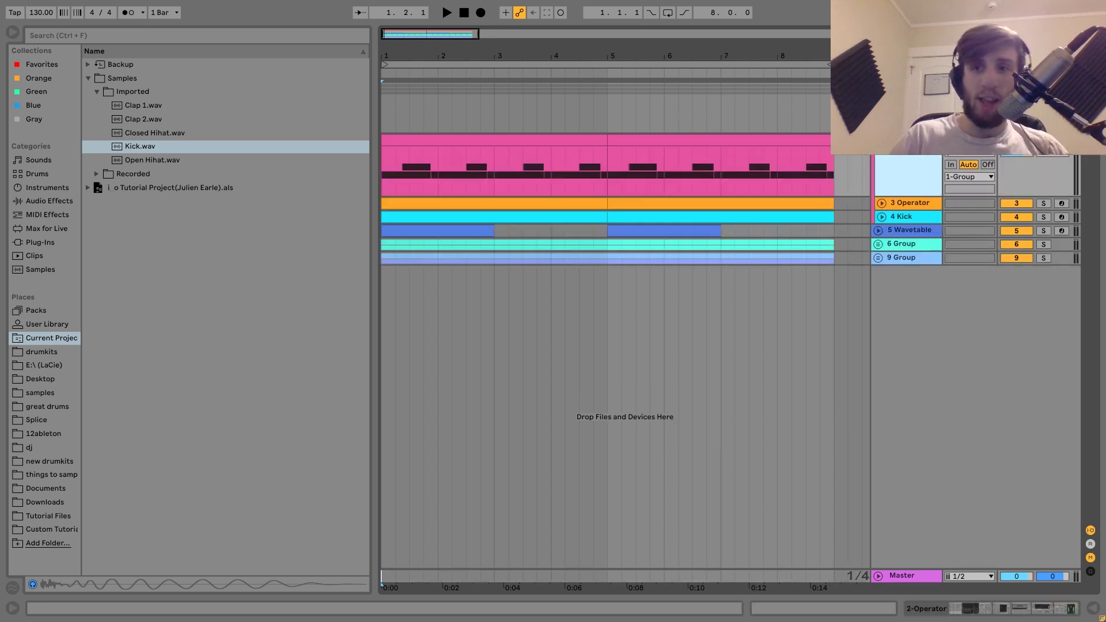
pyautogui.doubleClick(906, 157)
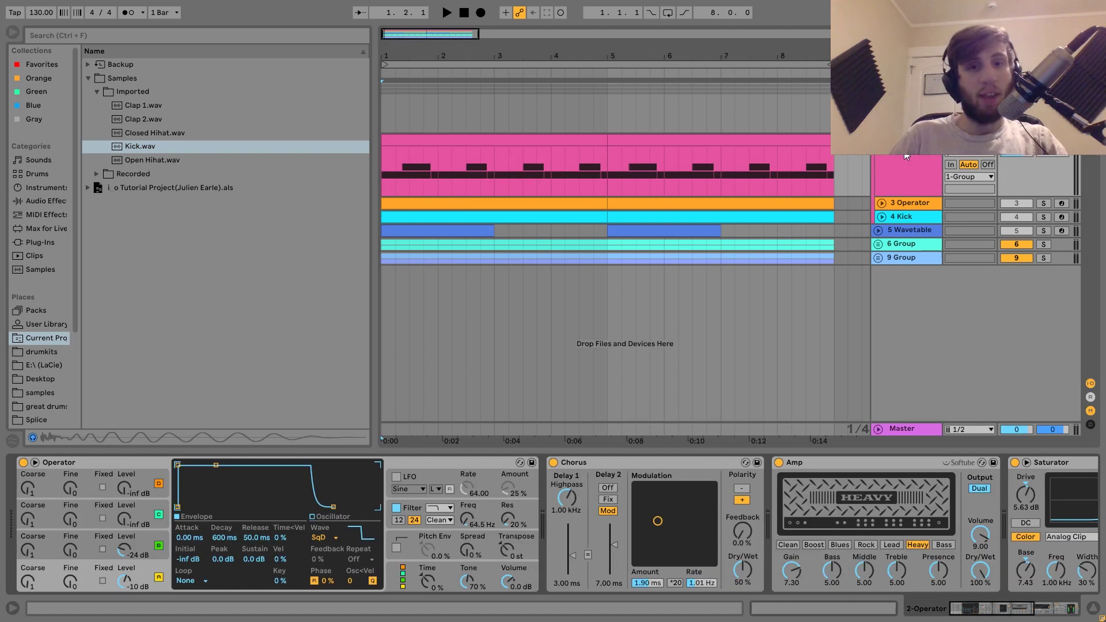
# Play and stop the loop, then open the first pink clip's MIDI notes.
pyautogui.press('space')
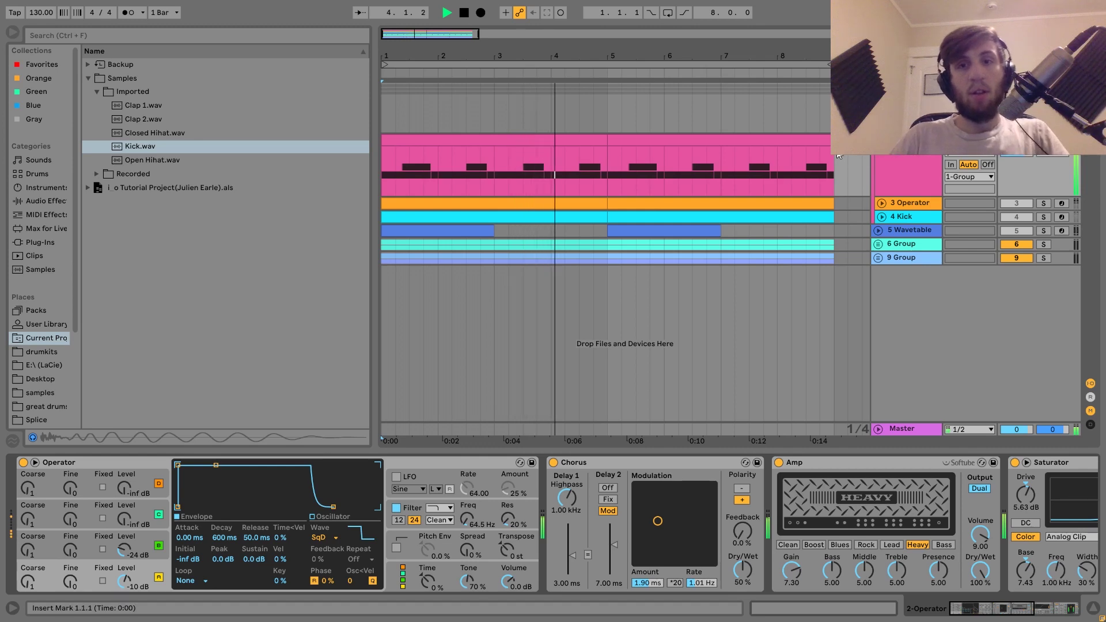
pyautogui.press('space')
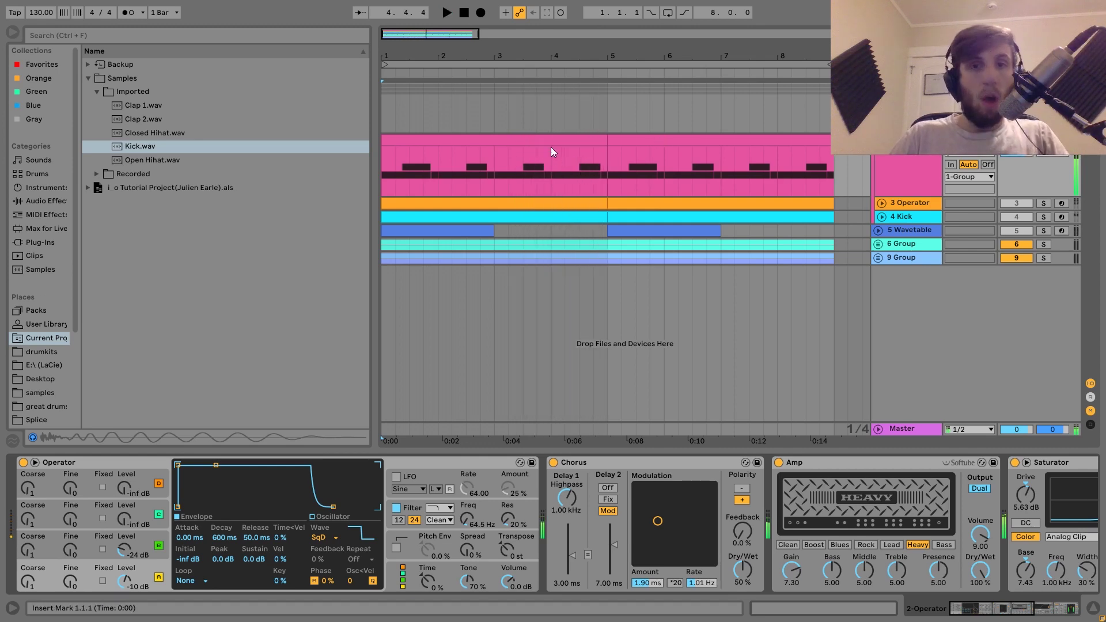
pyautogui.doubleClick(551, 151)
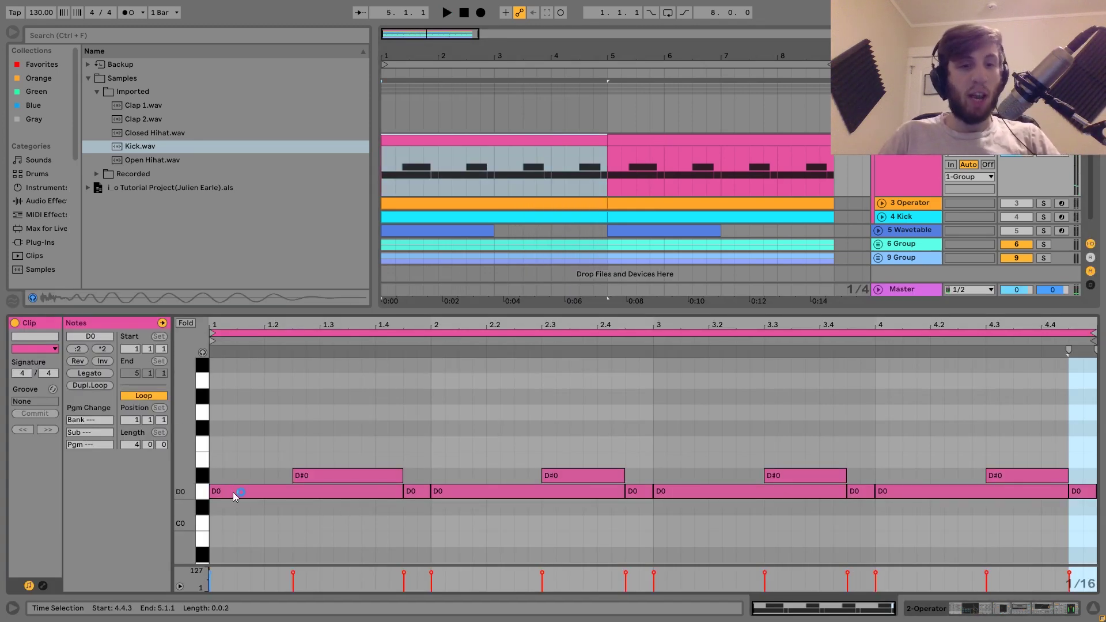
# Audition the pink clip's D0 and D#0 pattern from 1.4.3, then return to the 2-Operator device chain.
pyautogui.click(405, 430)
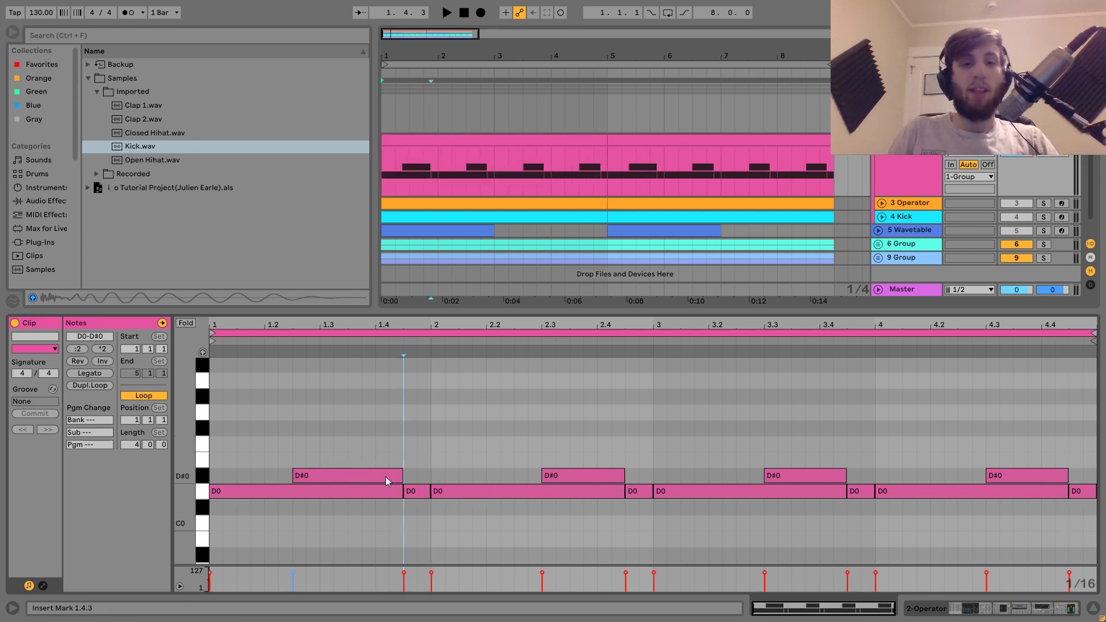
pyautogui.click(445, 449)
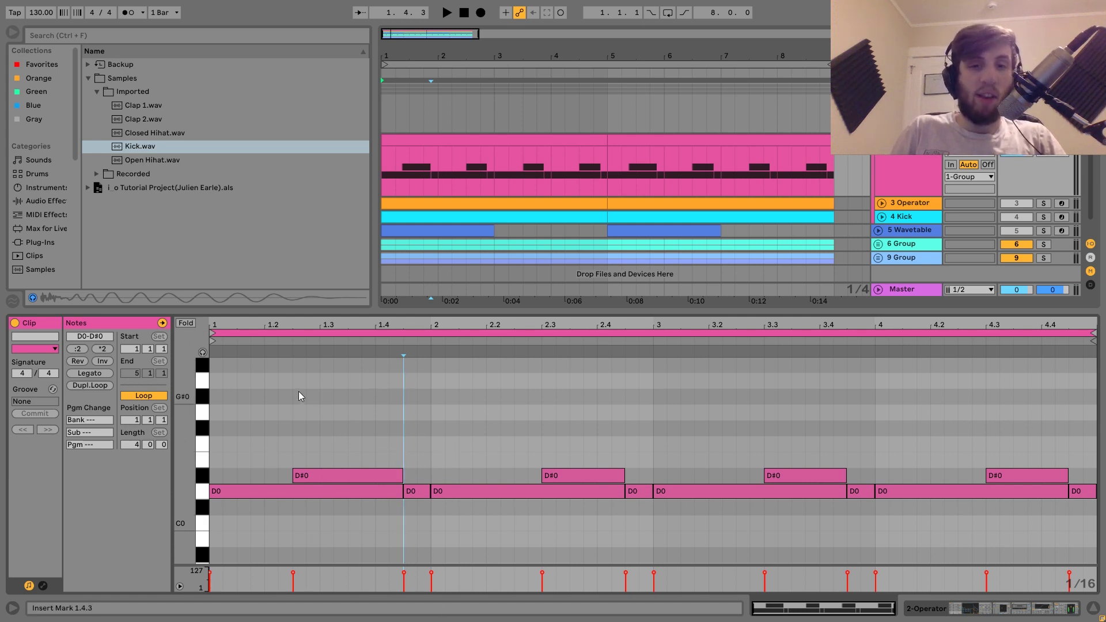
pyautogui.press('space')
pyautogui.click(334, 418)
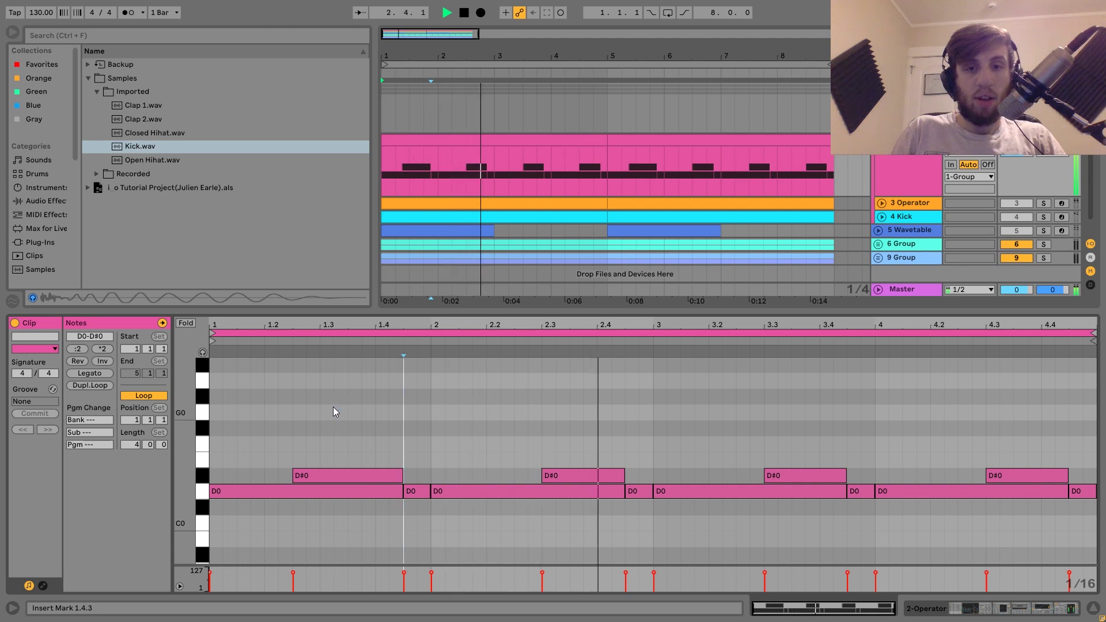
pyautogui.press('space')
pyautogui.click(376, 407)
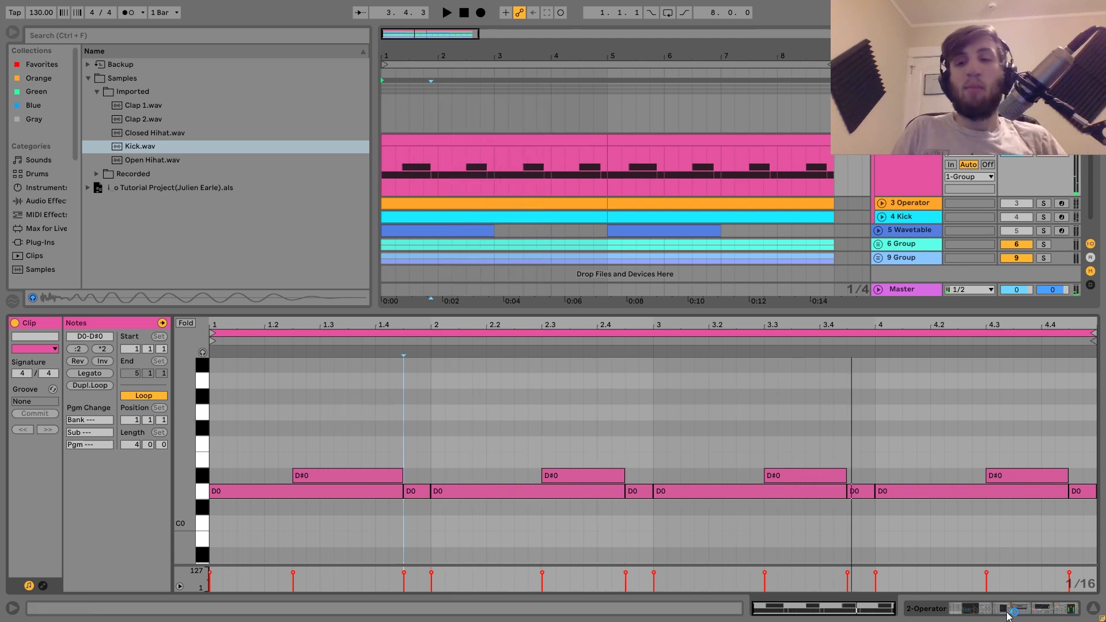
pyautogui.click(1007, 614)
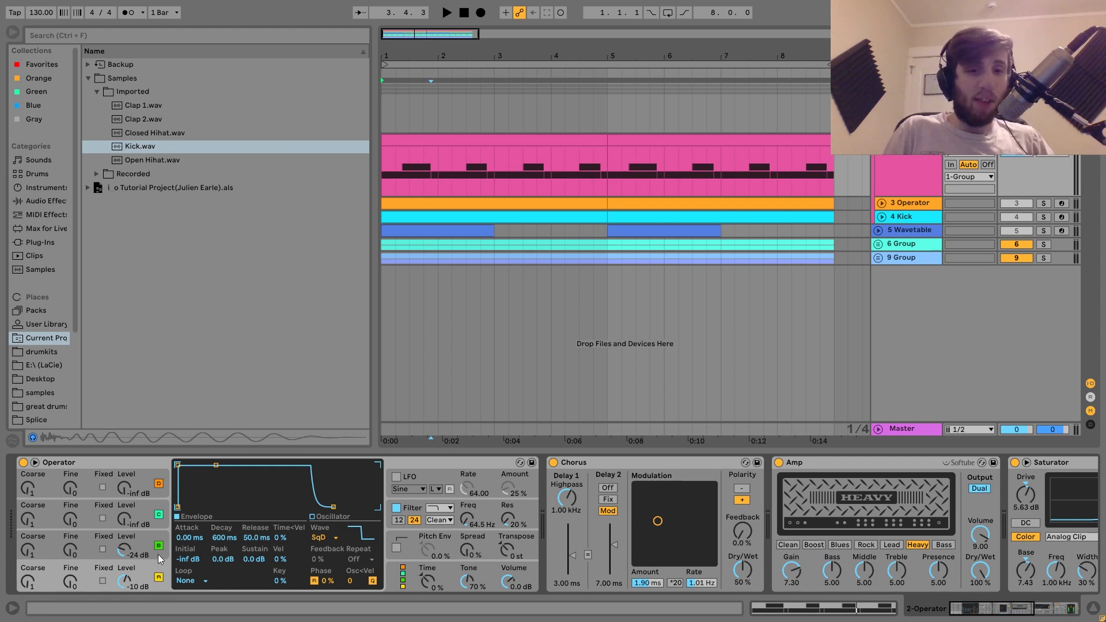
# Check Operator's oscillator A and B settings, then play with the filter off and Amp bypassed.
pyautogui.click(145, 540)
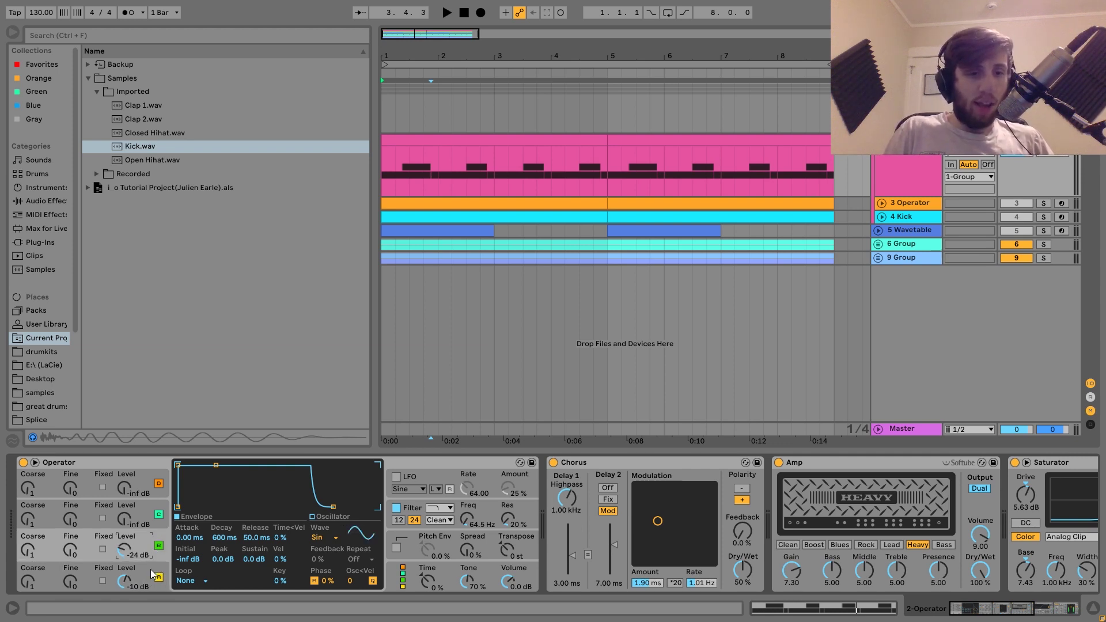
pyautogui.click(147, 537)
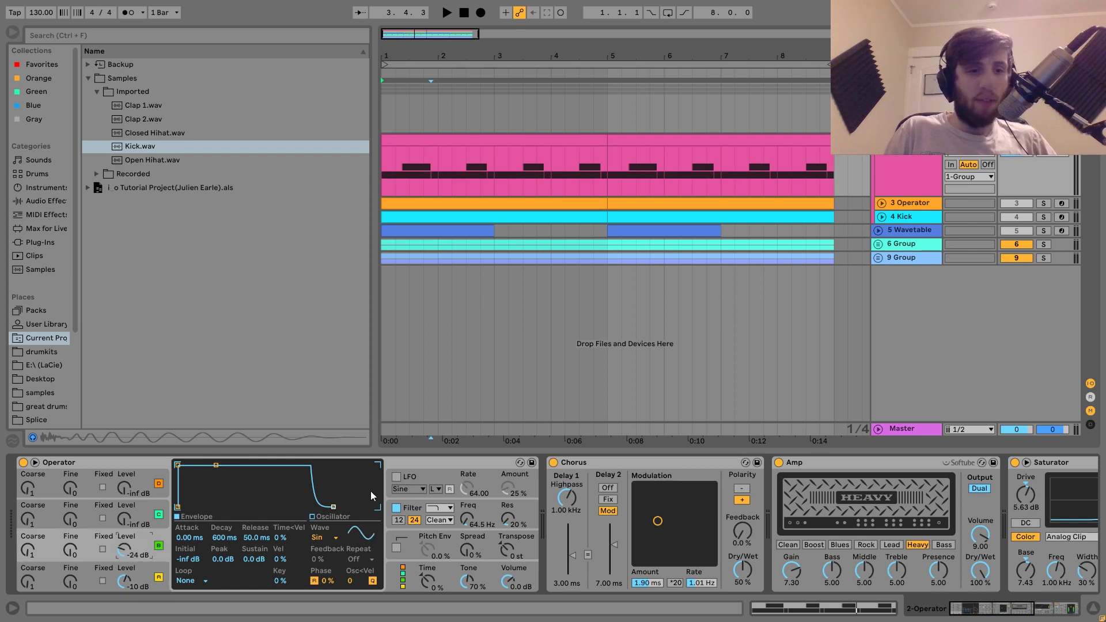
pyautogui.click(397, 508)
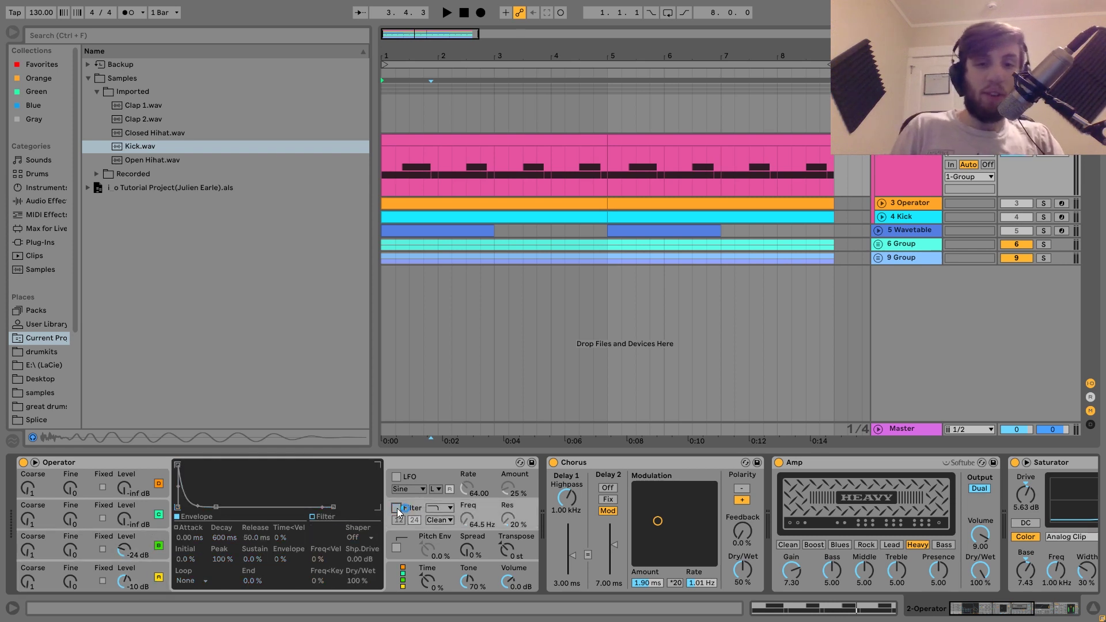
pyautogui.click(778, 463)
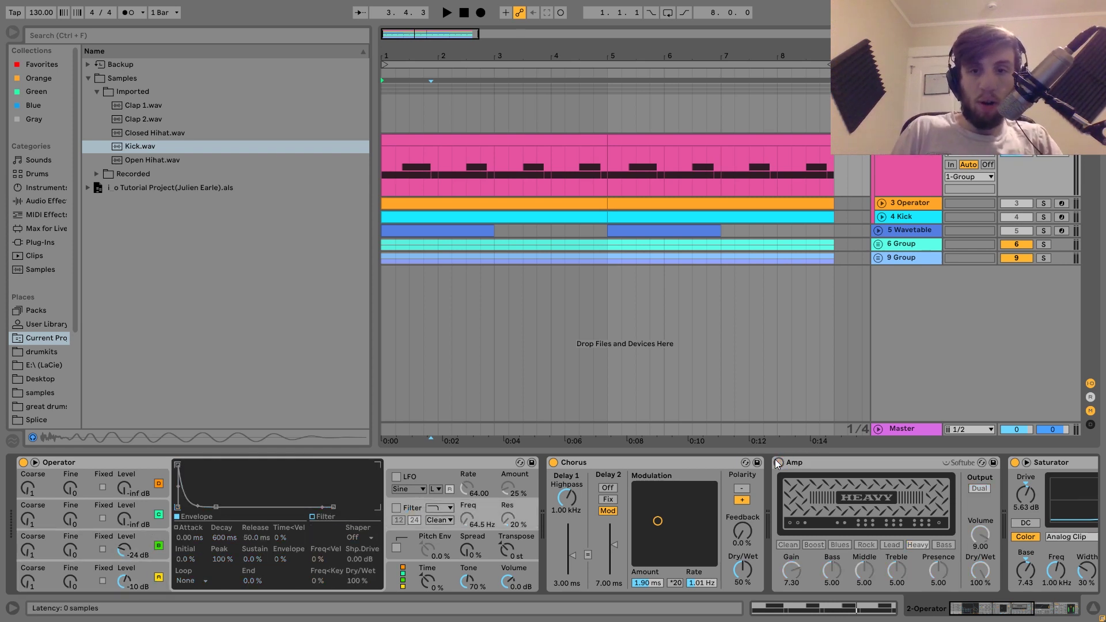
pyautogui.press('space')
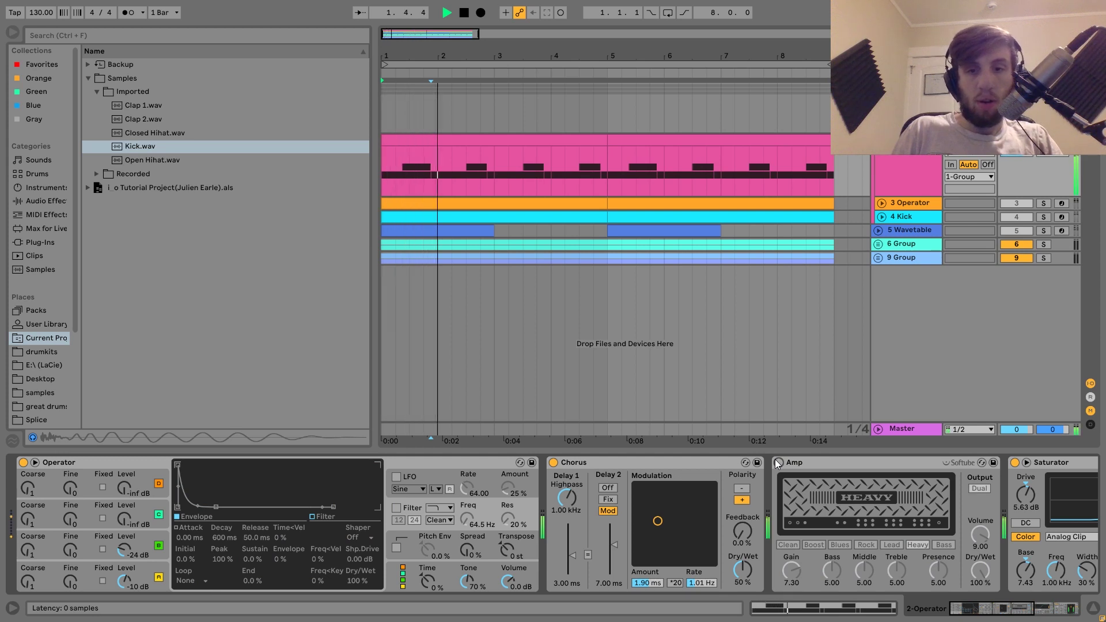
pyautogui.press('space')
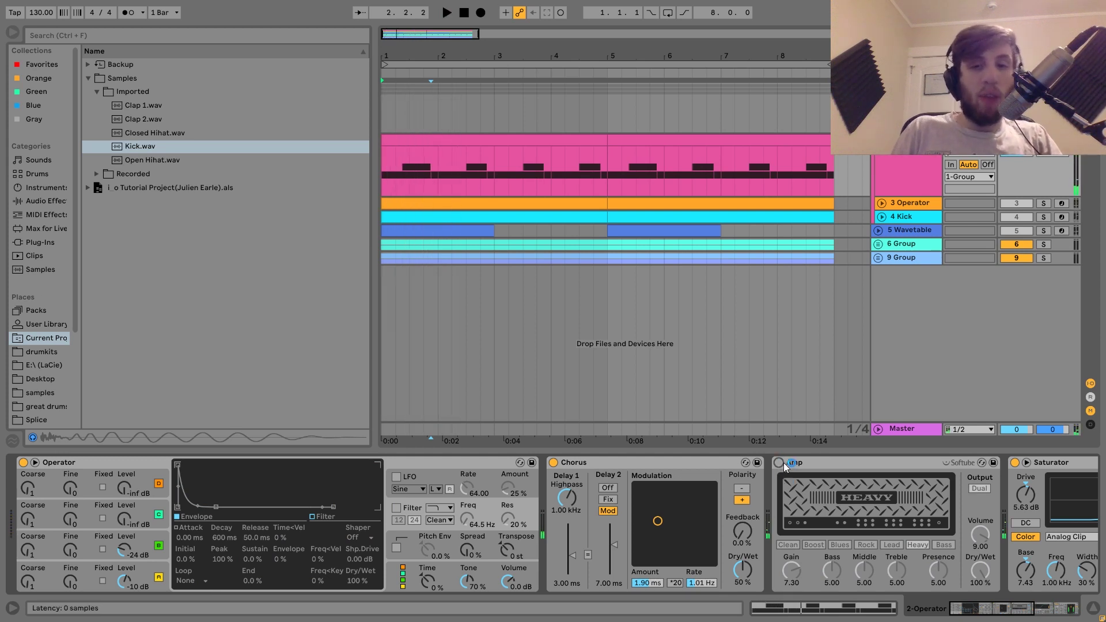
# Re-enable Operator's filter and compare the loop with the Amp bypassed and on, leaving it on.
pyautogui.click(396, 509)
pyautogui.click(778, 462)
pyautogui.press('space')
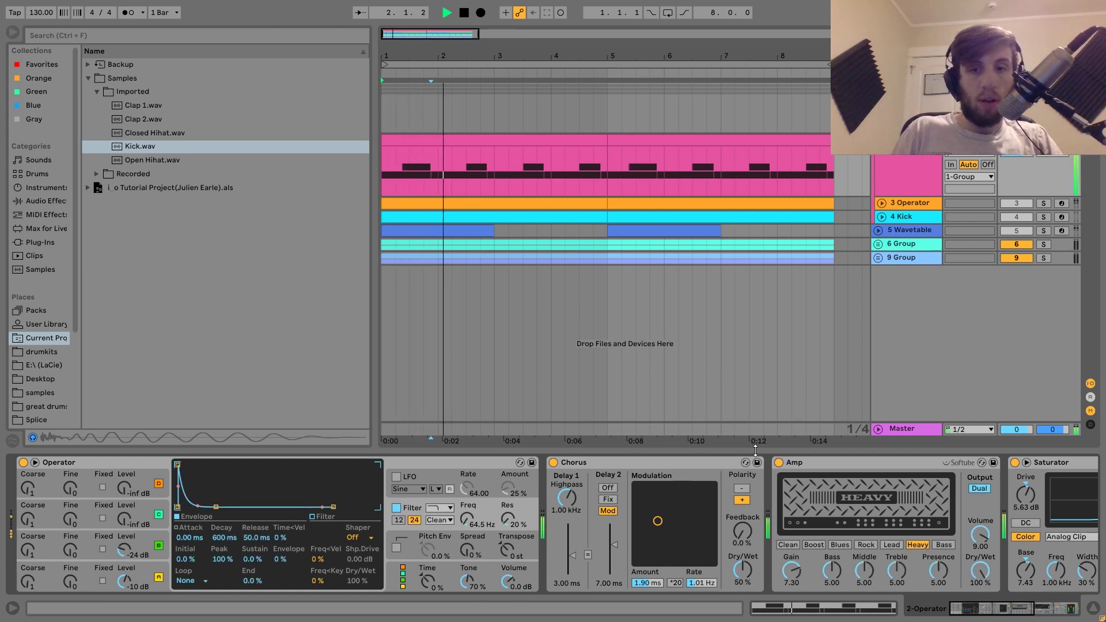
pyautogui.click(778, 463)
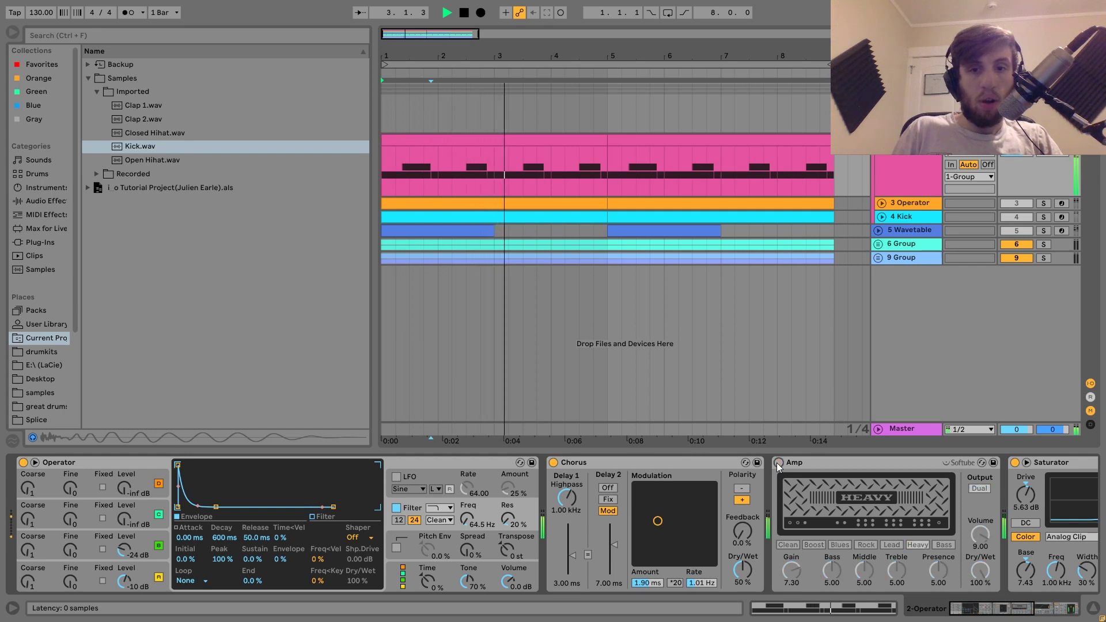
pyautogui.press('space')
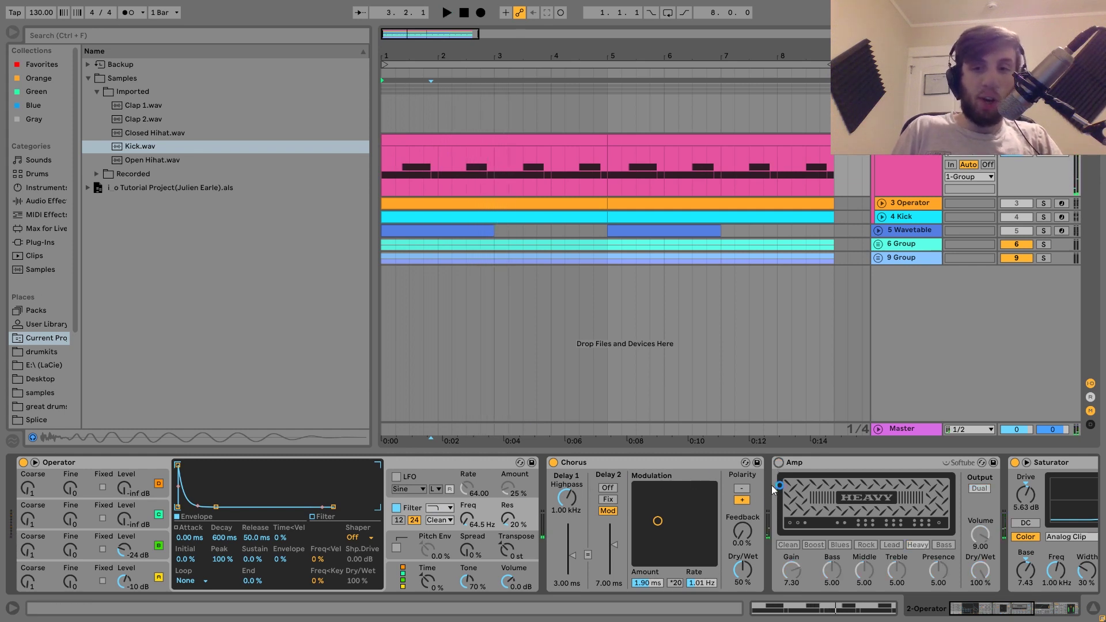
pyautogui.press('space')
pyautogui.click(779, 463)
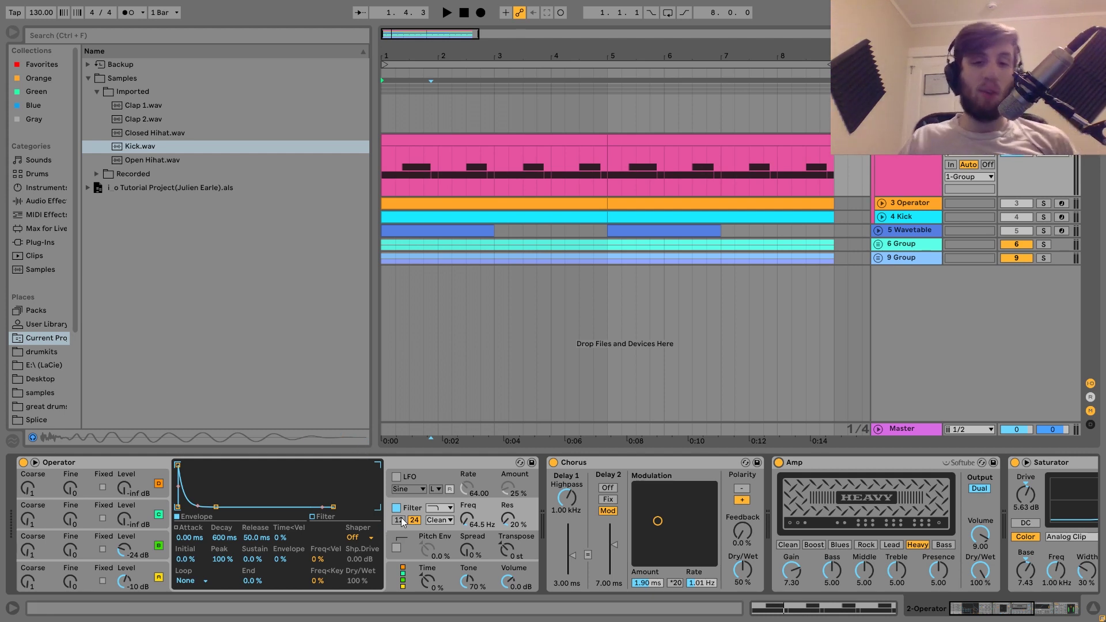
# Play the loop and compare it with the 2-Operator Amp effect bypassed.
pyautogui.hscroll(5, 402, 521)
pyautogui.hscroll(8, 403, 522)
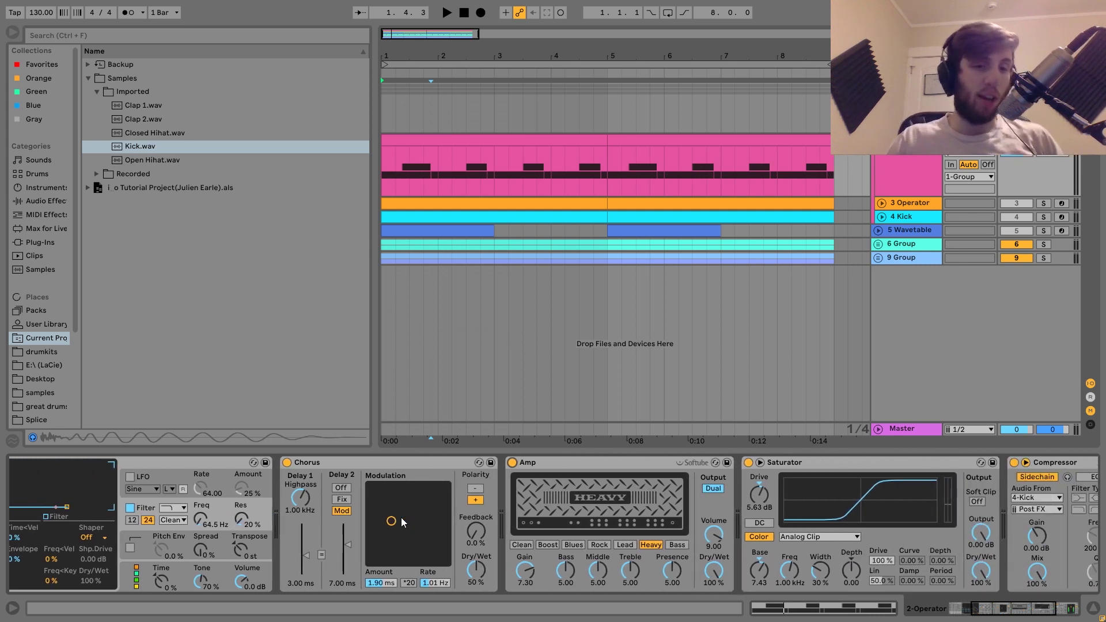
pyautogui.press('space')
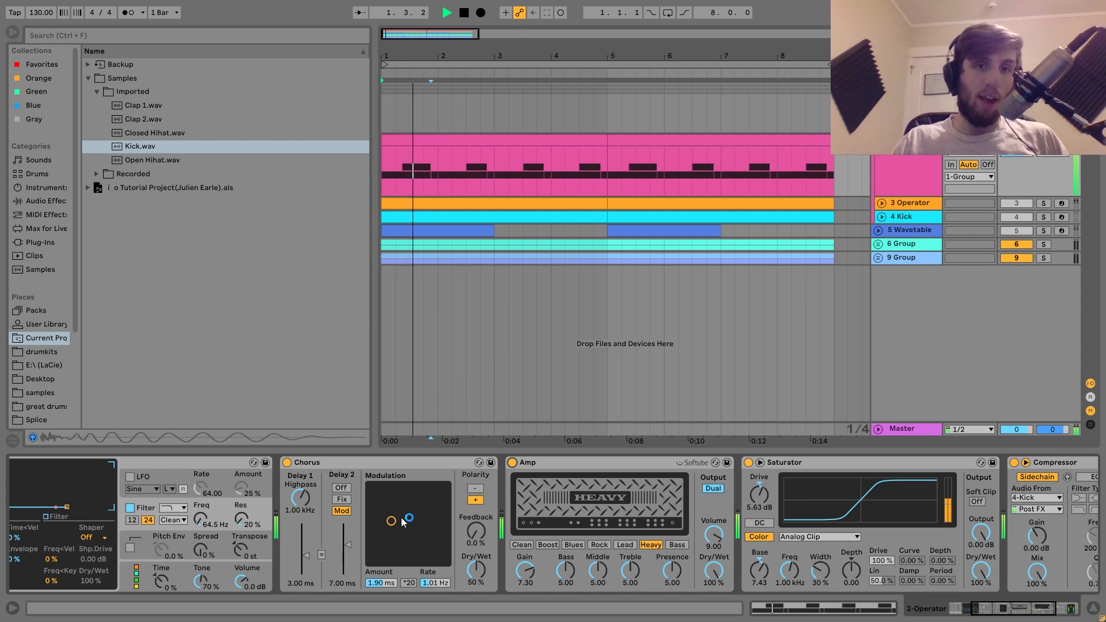
pyautogui.press('space')
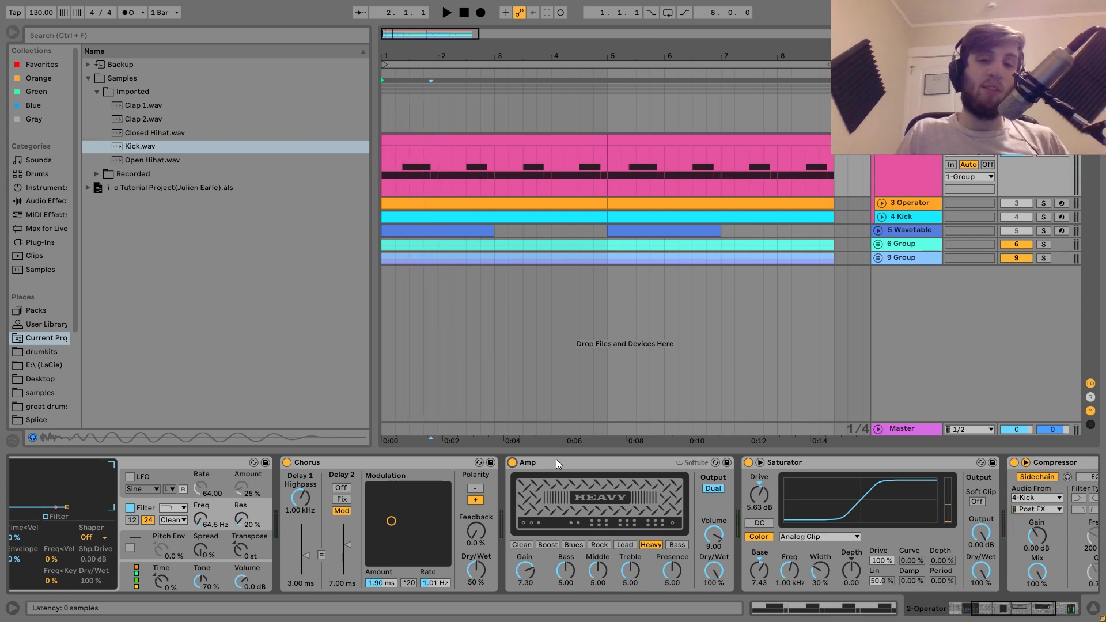
pyautogui.hscroll(5, 555, 458)
pyautogui.hscroll(-8, 416, 524)
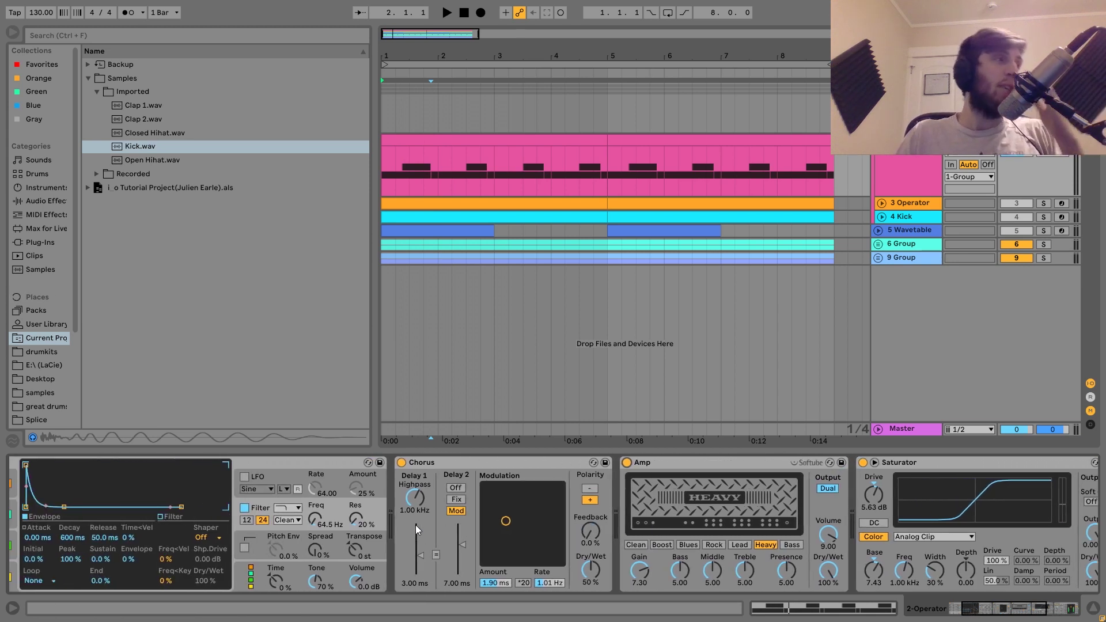
pyautogui.press('space')
pyautogui.click(627, 463)
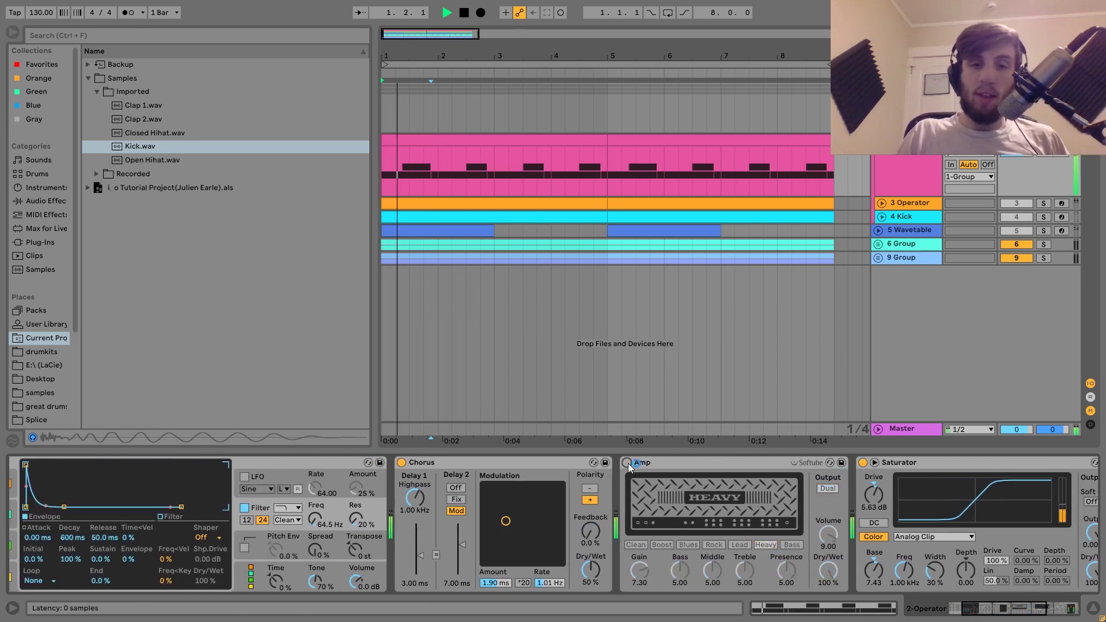
pyautogui.press('space')
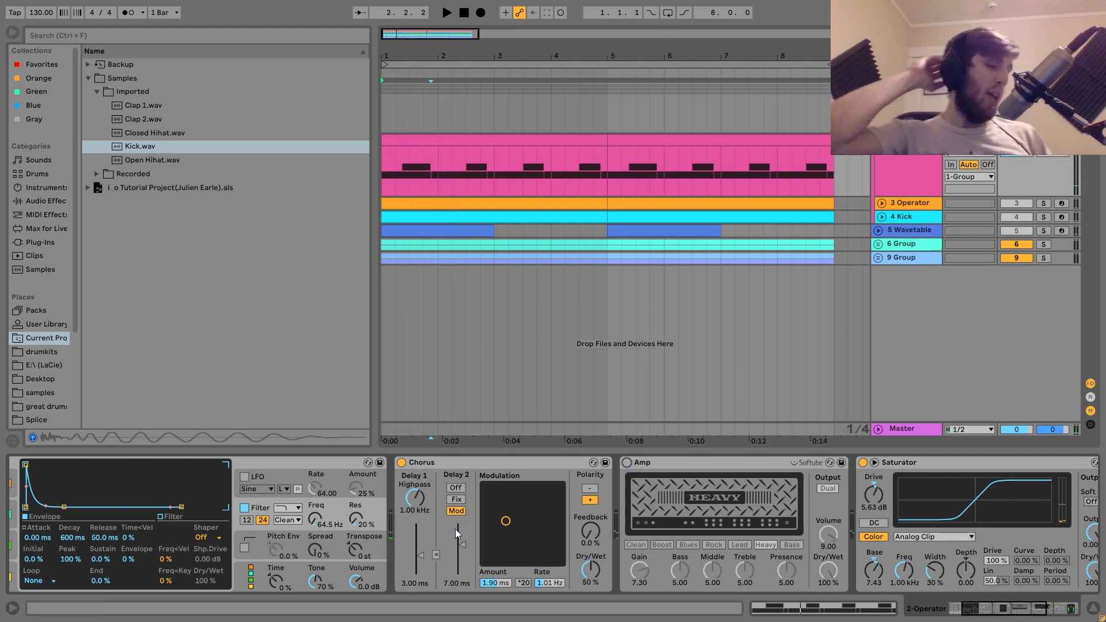
# Switch the Heavy amp back on and play the loop to hear it.
pyautogui.click(455, 529)
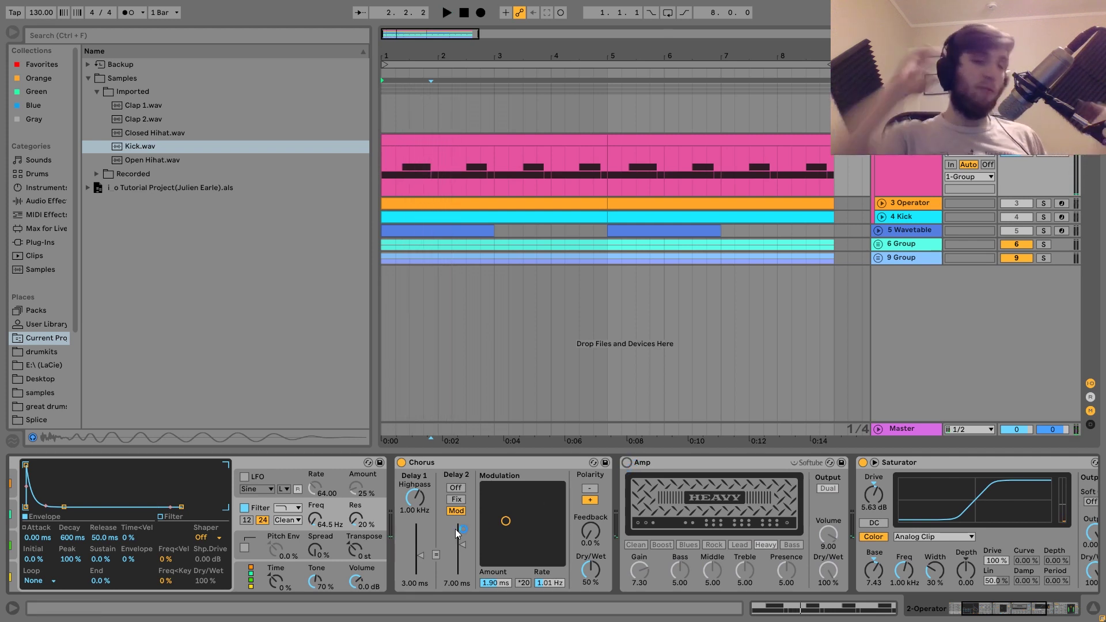
pyautogui.click(627, 463)
pyautogui.press('space')
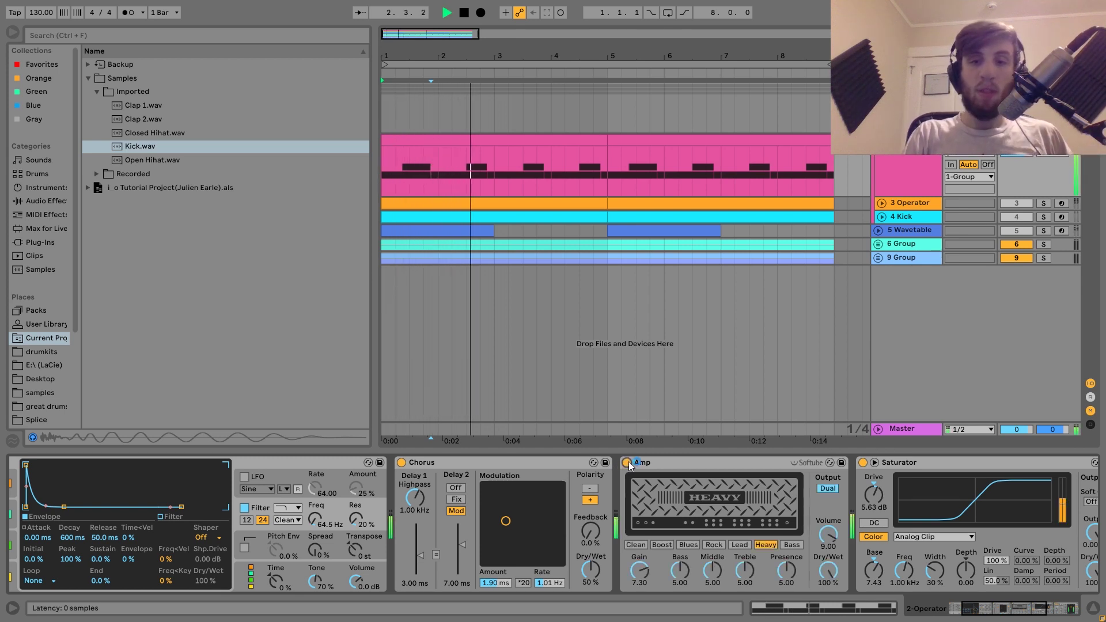
pyautogui.press('space')
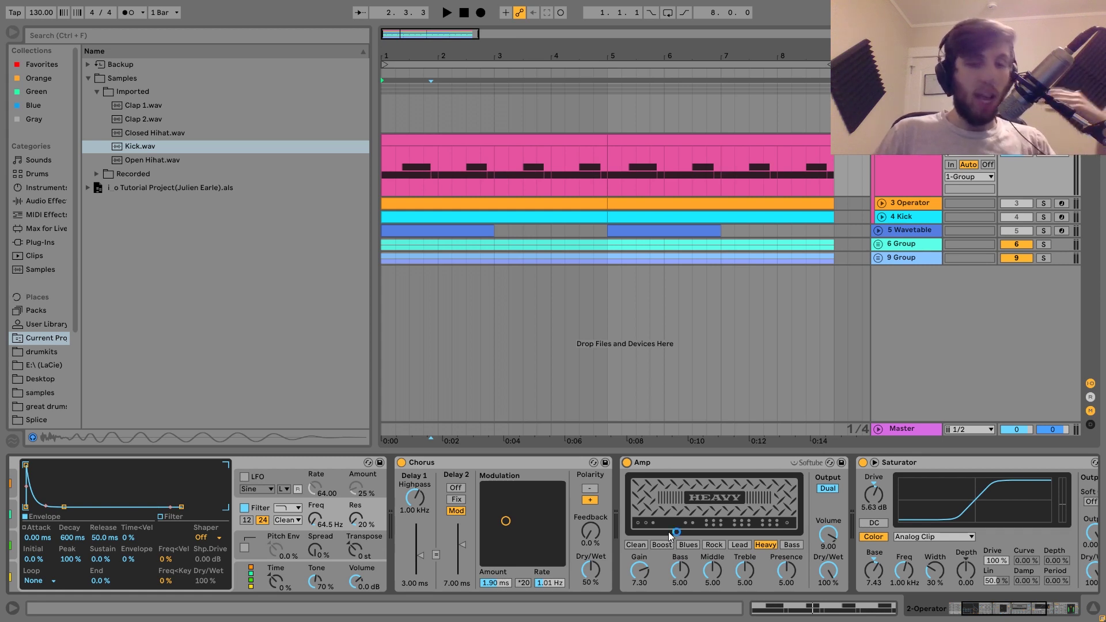
# Compare the loop with the Saturator bypassed, leave it on, and solo the 3 Operator track.
pyautogui.scroll(-5, 668, 531)
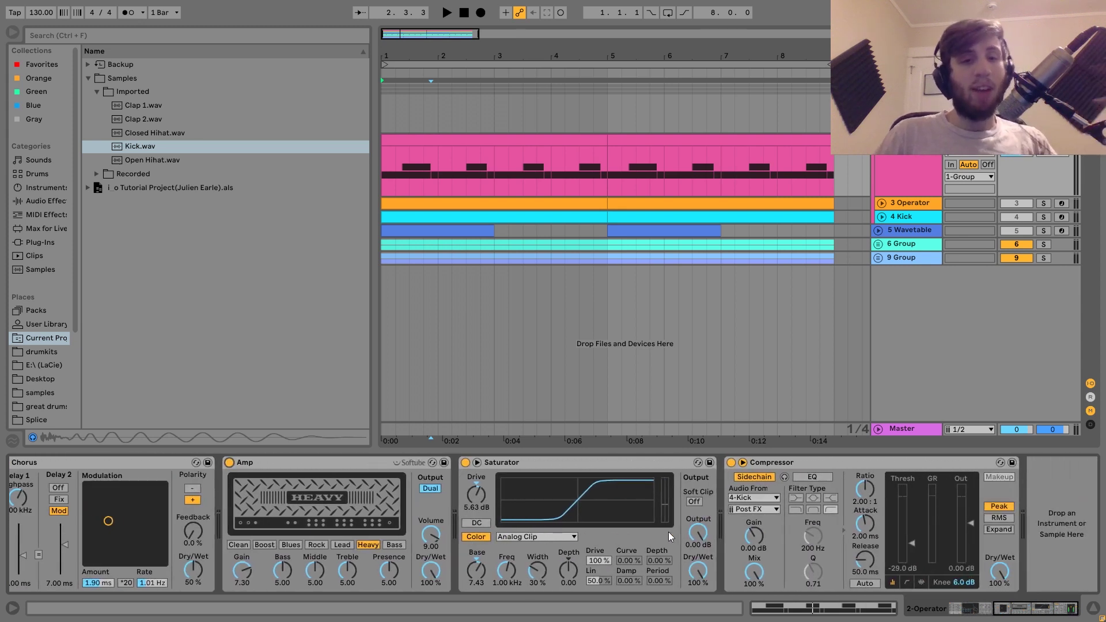
pyautogui.click(465, 464)
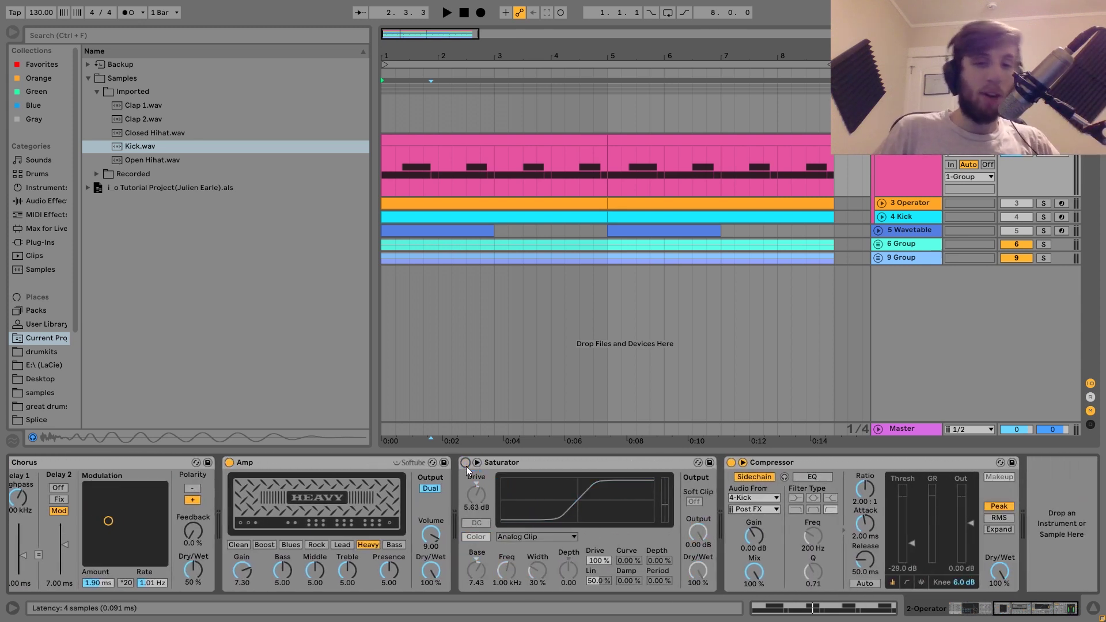
pyautogui.press('space')
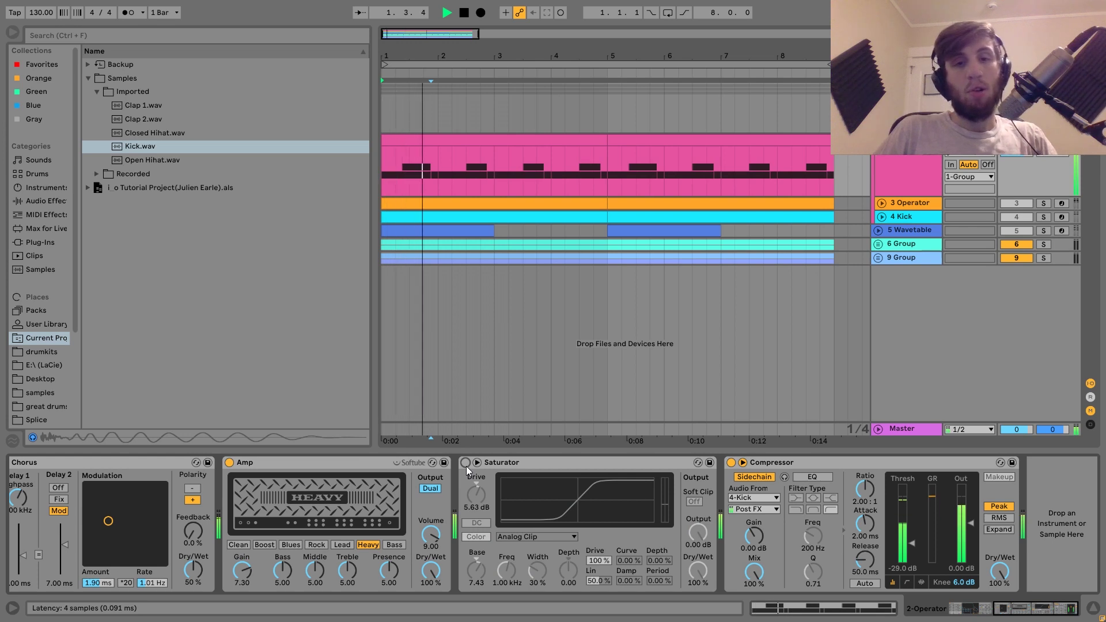
pyautogui.click(466, 464)
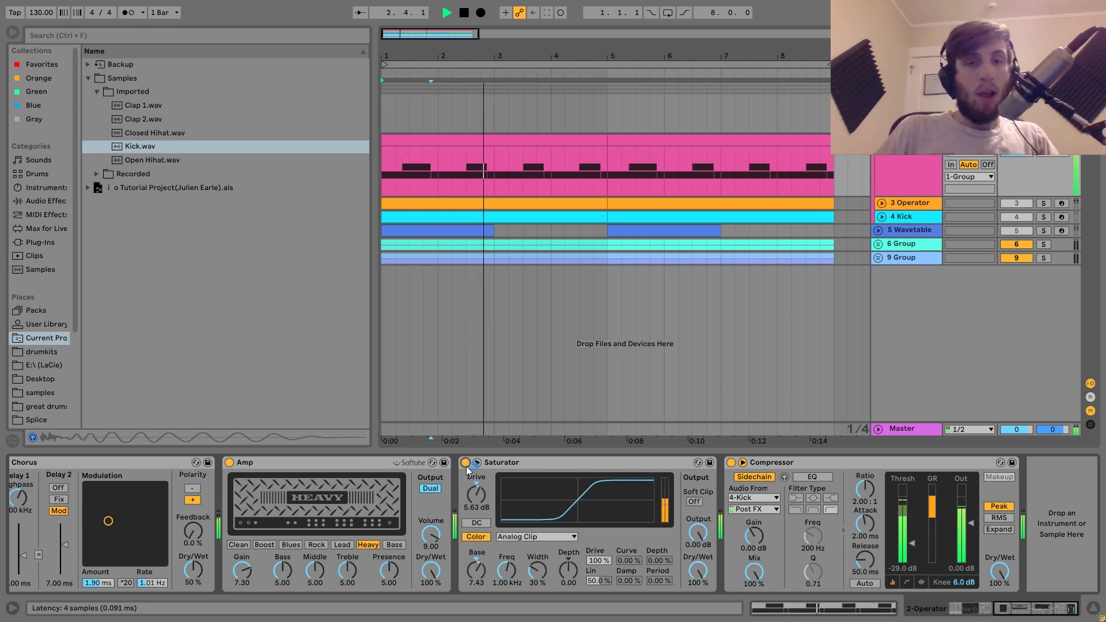
pyautogui.press('space')
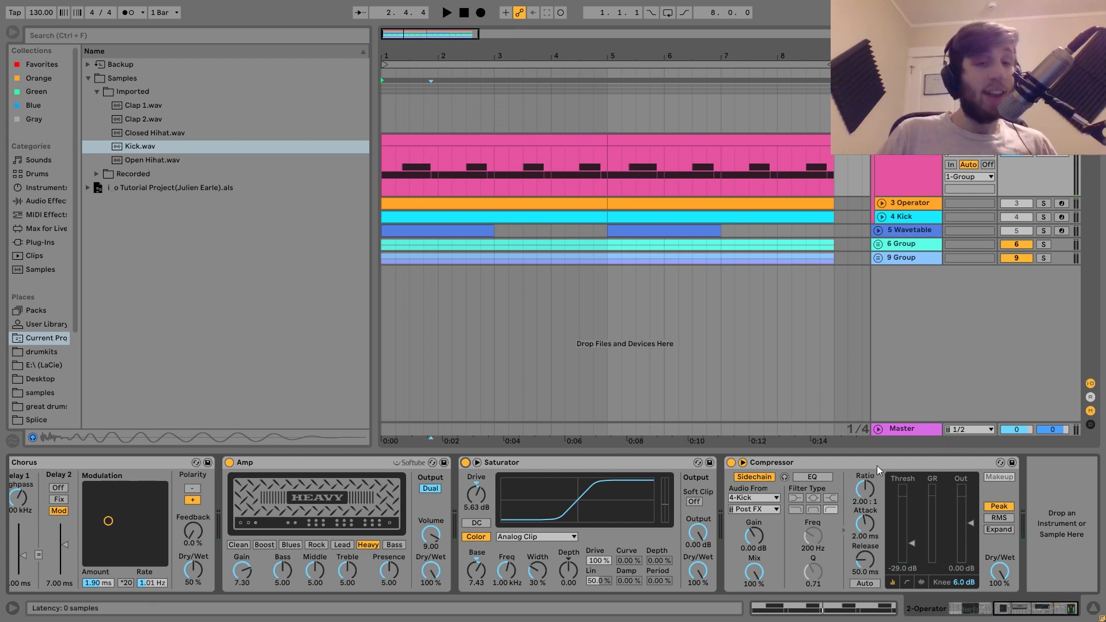
pyautogui.click(1045, 204)
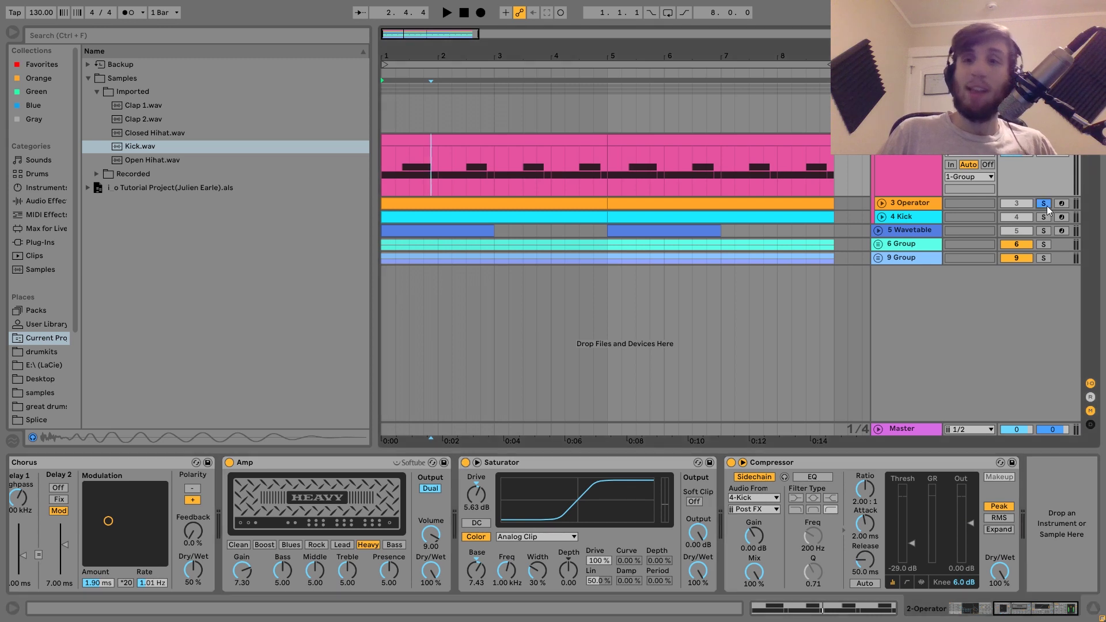
# Unfold the 3 Operator track, select its first clip, and play the soloed part and full mix.
pyautogui.click(898, 205)
pyautogui.click(897, 205)
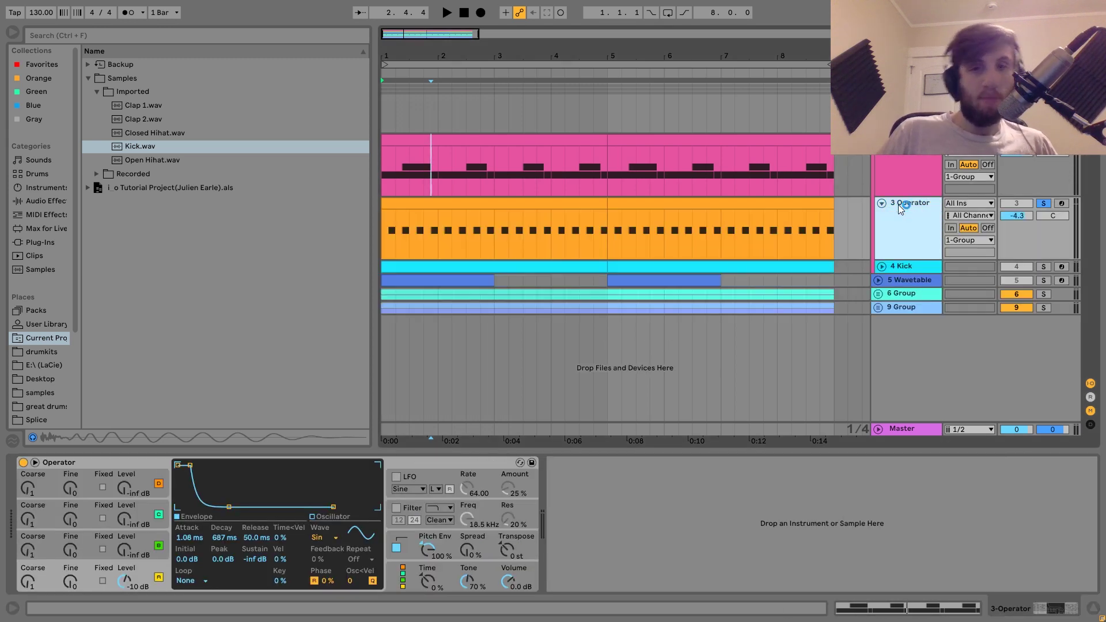
pyautogui.click(466, 202)
pyautogui.press('space')
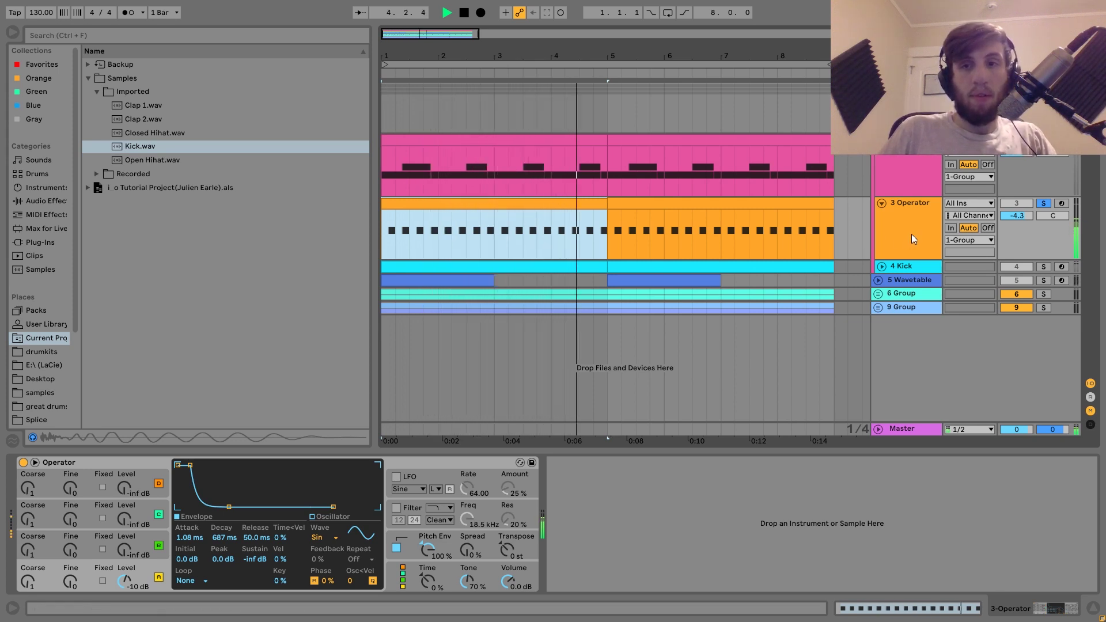
pyautogui.press('space')
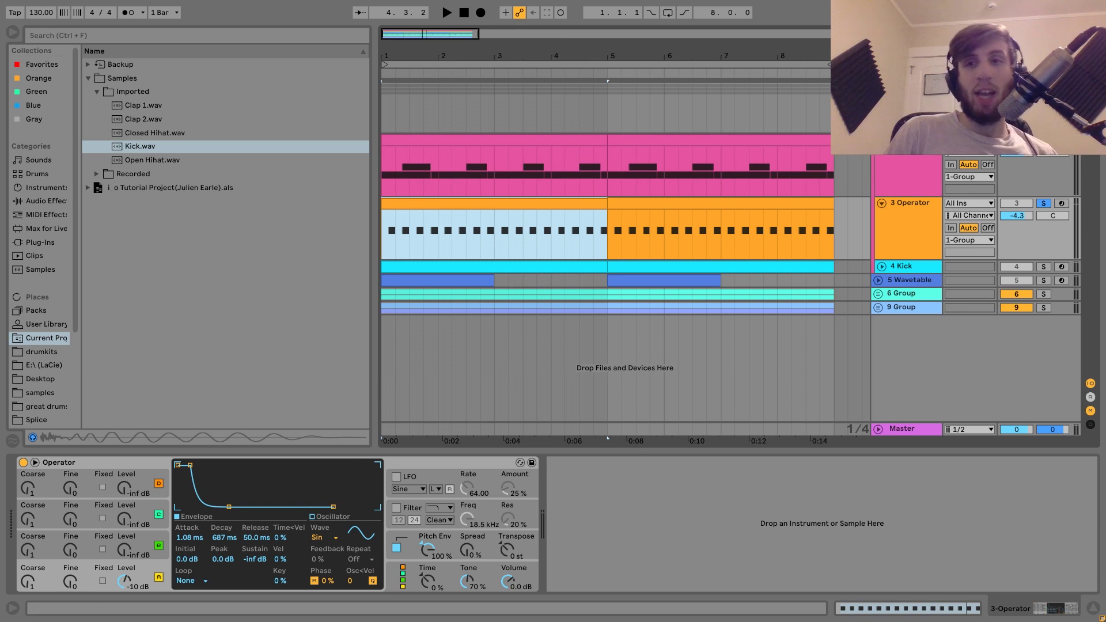
pyautogui.press('space')
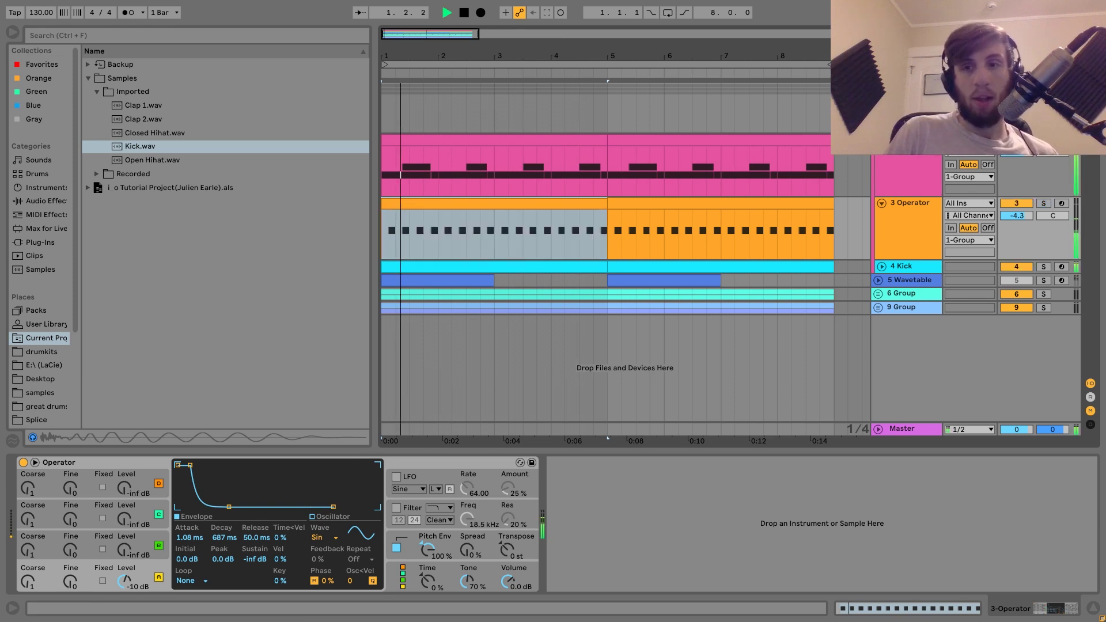
pyautogui.press('space')
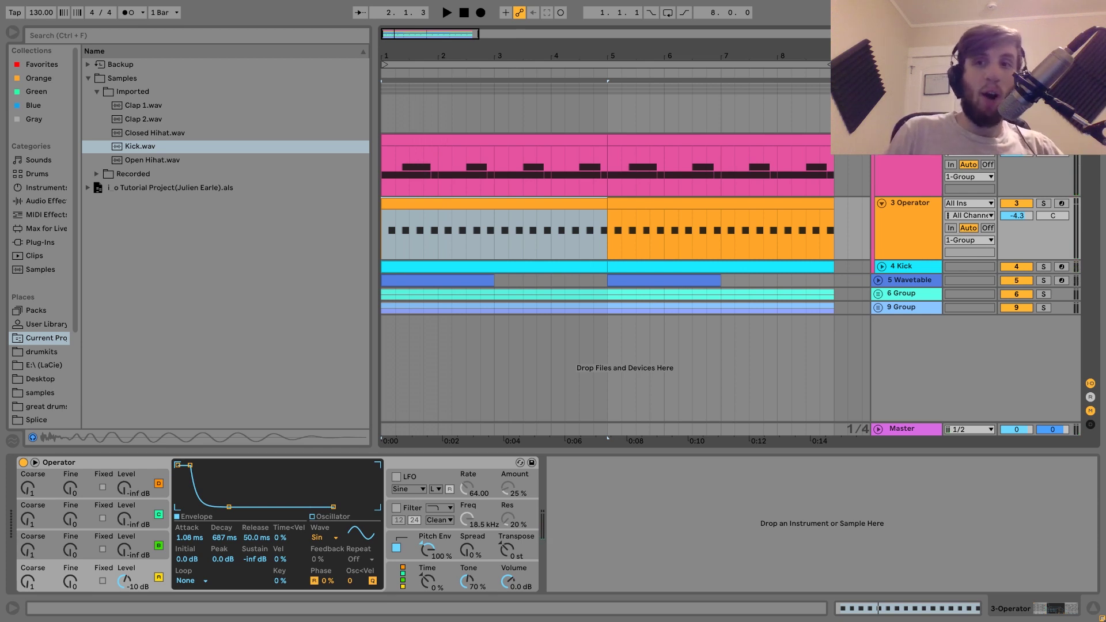
# Compare the playing loop with the 3 Operator track switched off and back on.
pyautogui.press('space')
pyautogui.press('space')
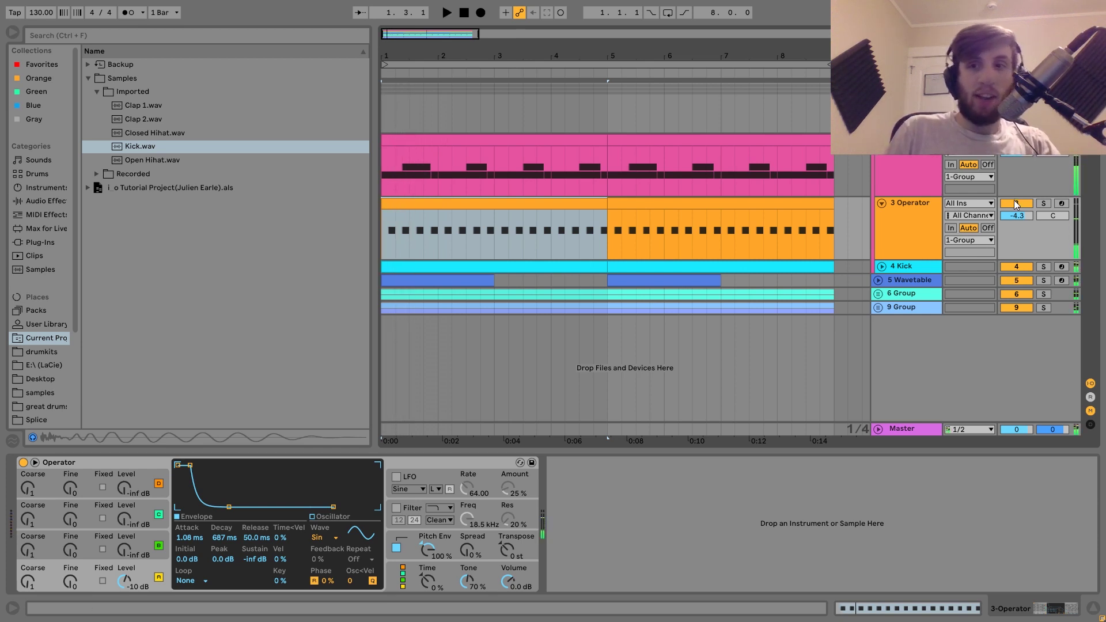
pyautogui.click(1015, 204)
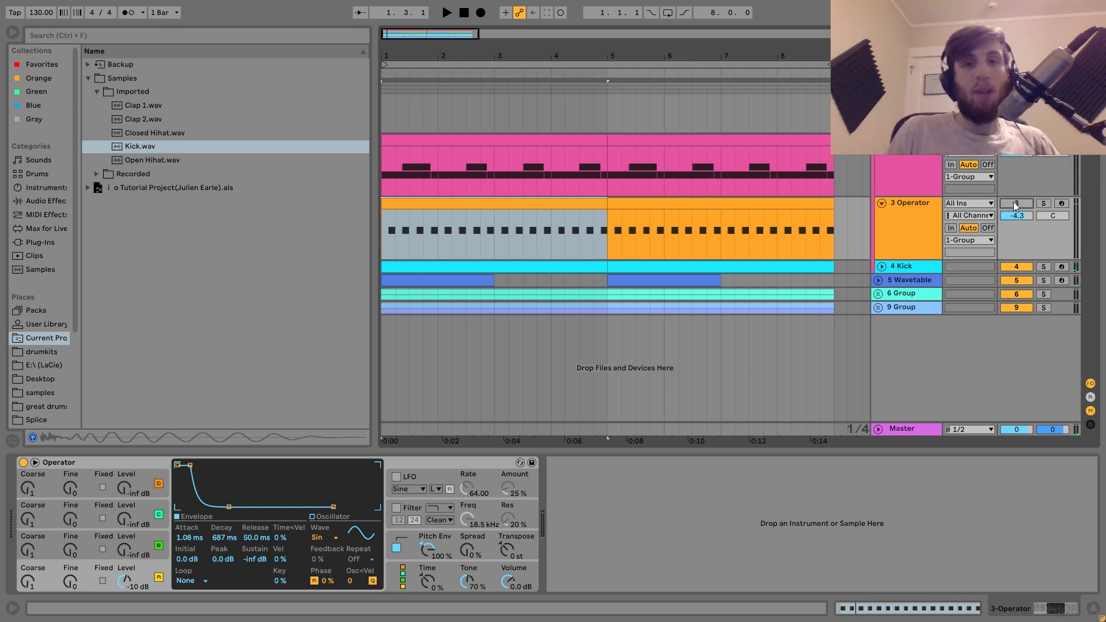
pyautogui.press('space')
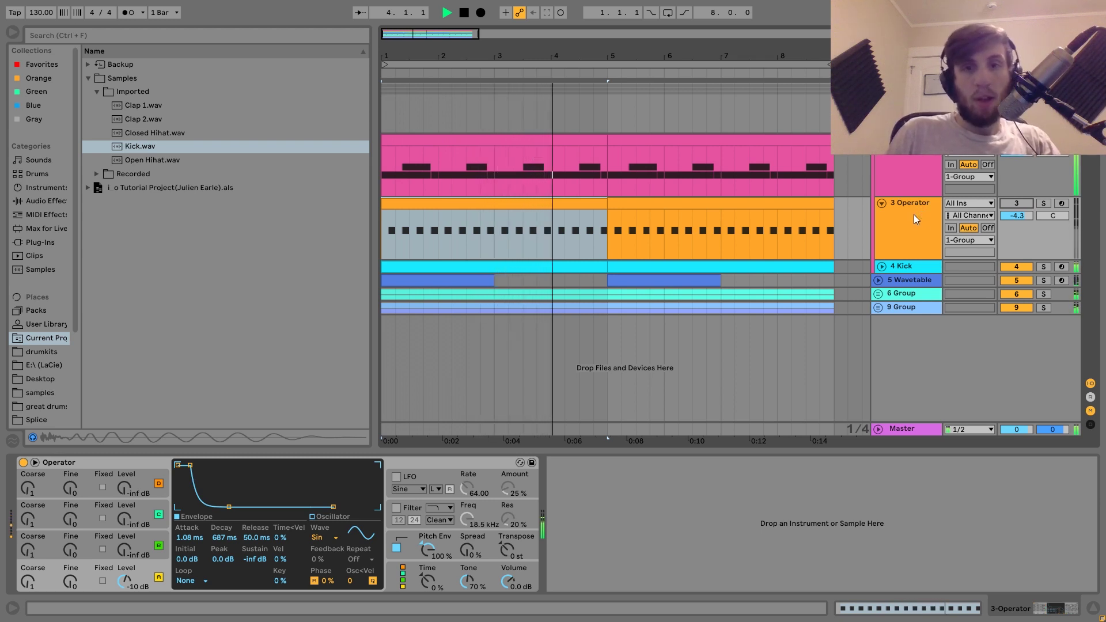
pyautogui.click(1016, 205)
pyautogui.press('space')
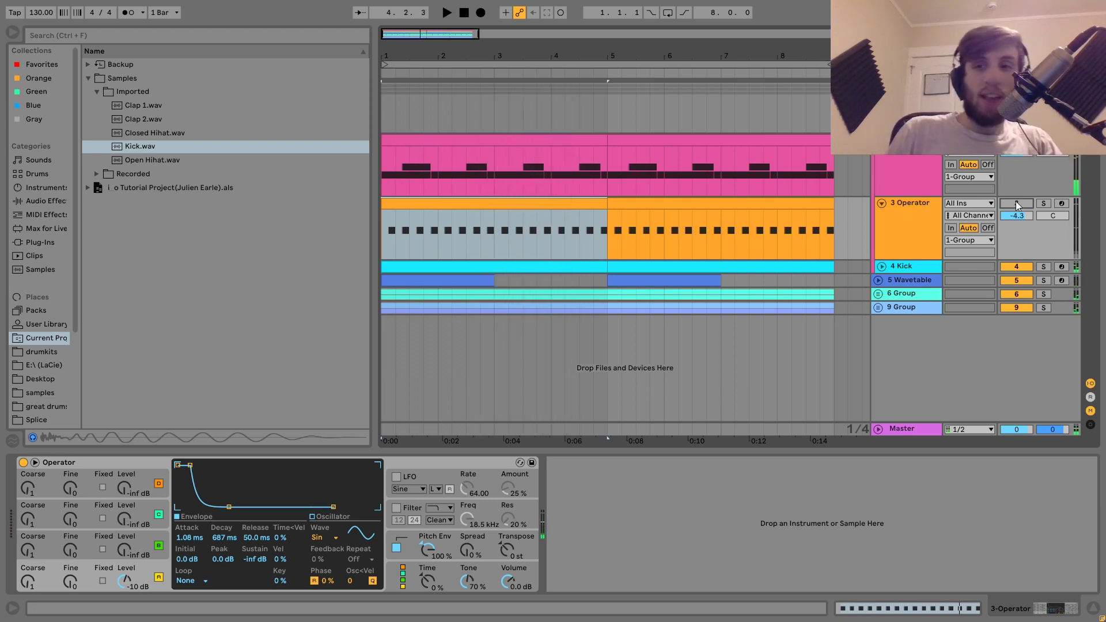
pyautogui.press('space')
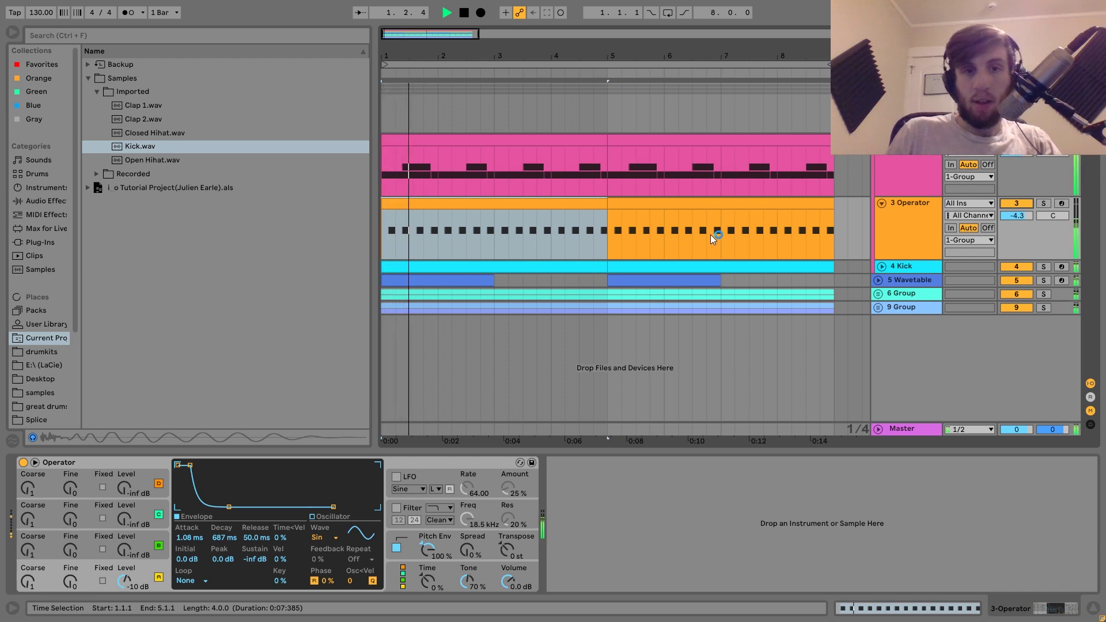
# Re-solo the 3 Operator track, stop playback, and set the insert point at bar 3.
pyautogui.click(929, 220)
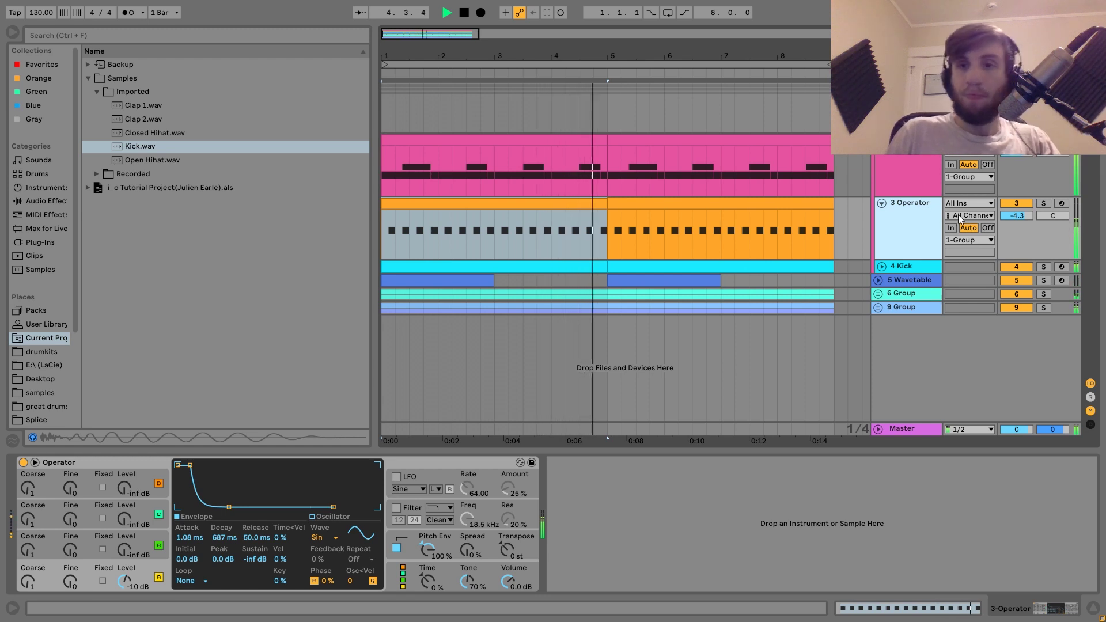
pyautogui.click(1043, 203)
pyautogui.press('space')
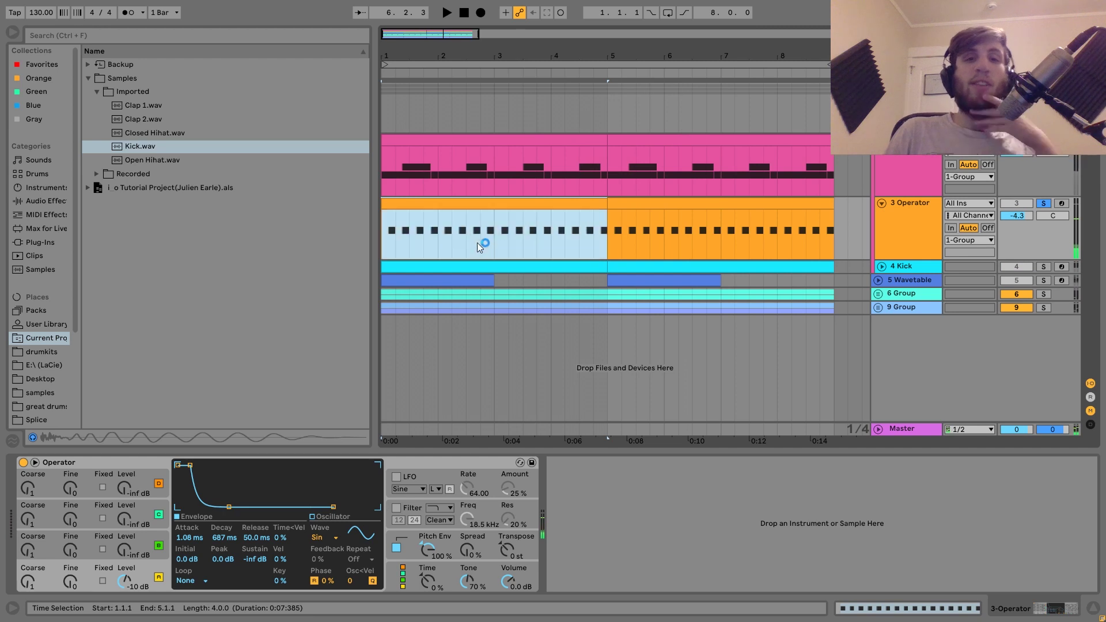
pyautogui.click(498, 242)
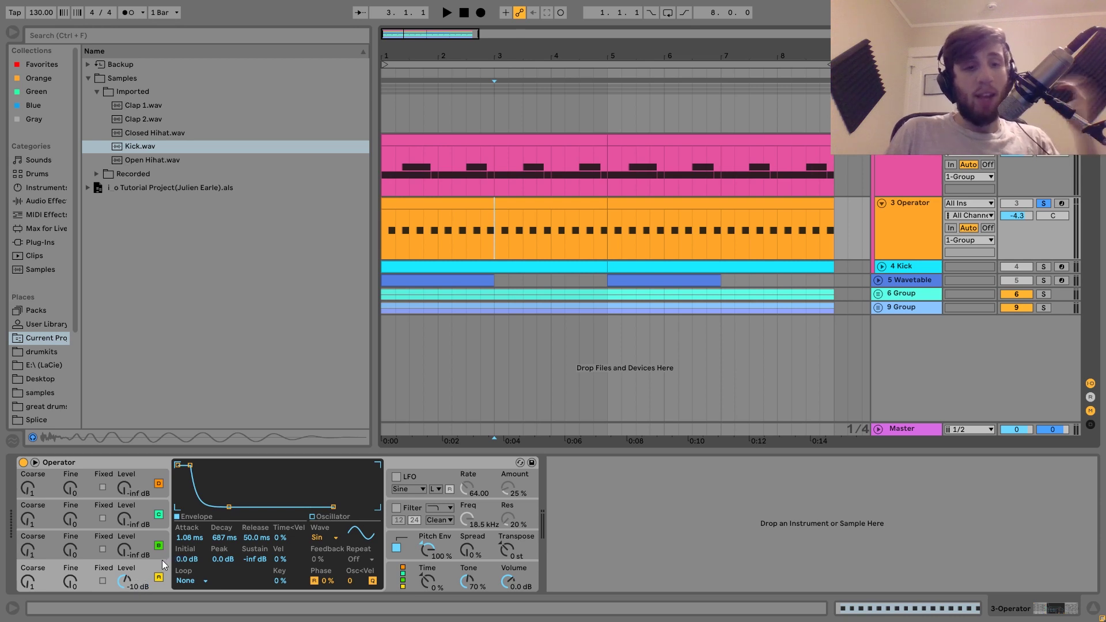
# Select the first Operator clip and bring up Operator's pitch envelope.
pyautogui.click(468, 201)
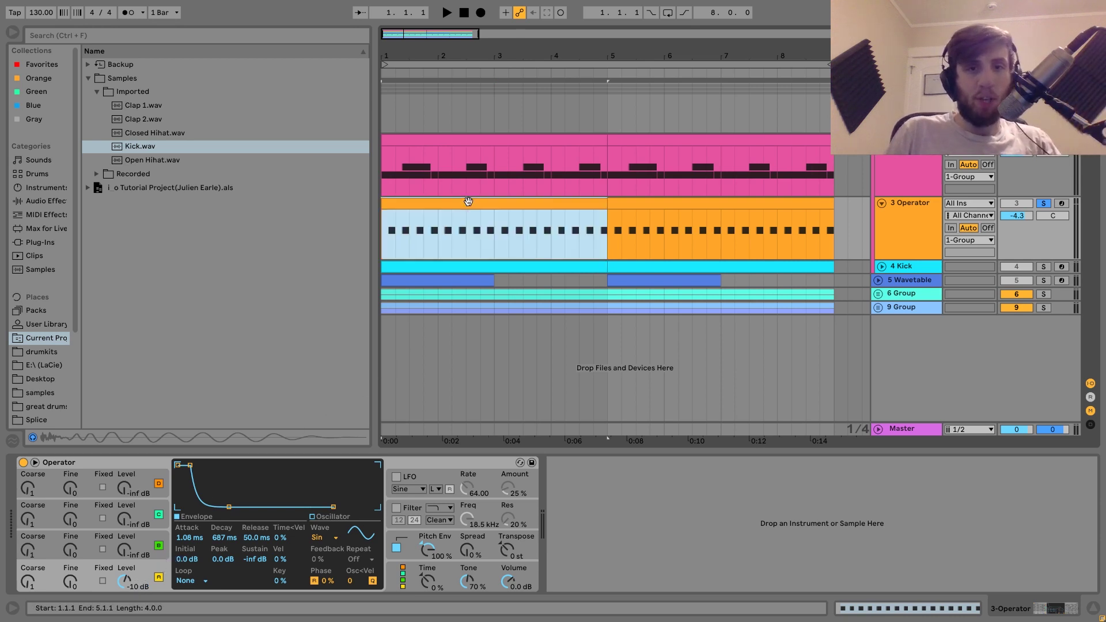
pyautogui.doubleClick(469, 201)
pyautogui.click(496, 247)
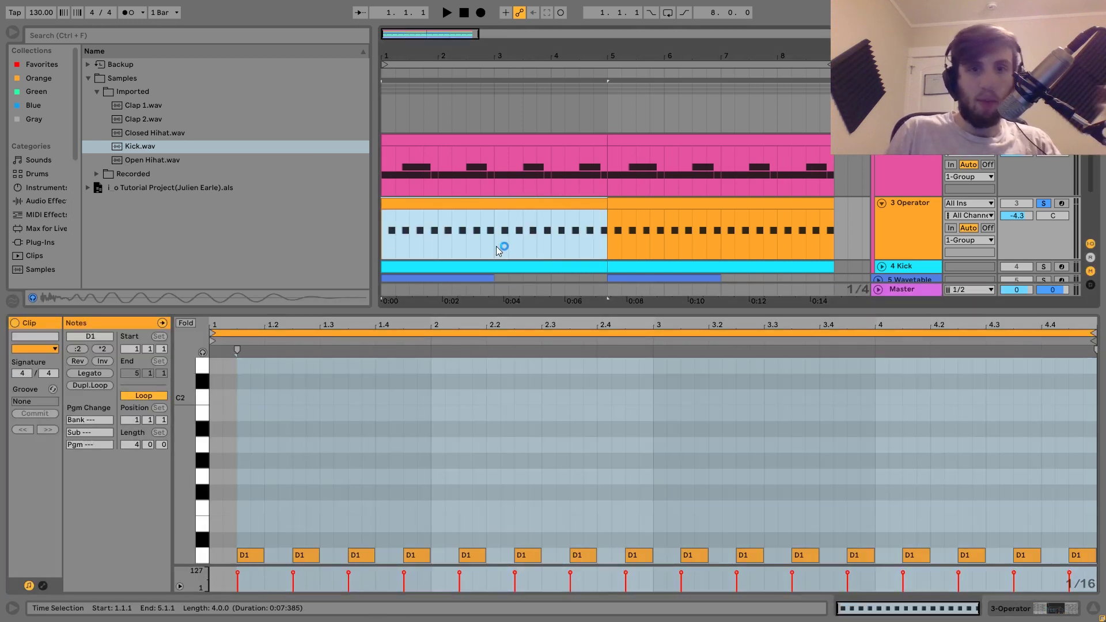
pyautogui.click(894, 217)
pyautogui.click(495, 243)
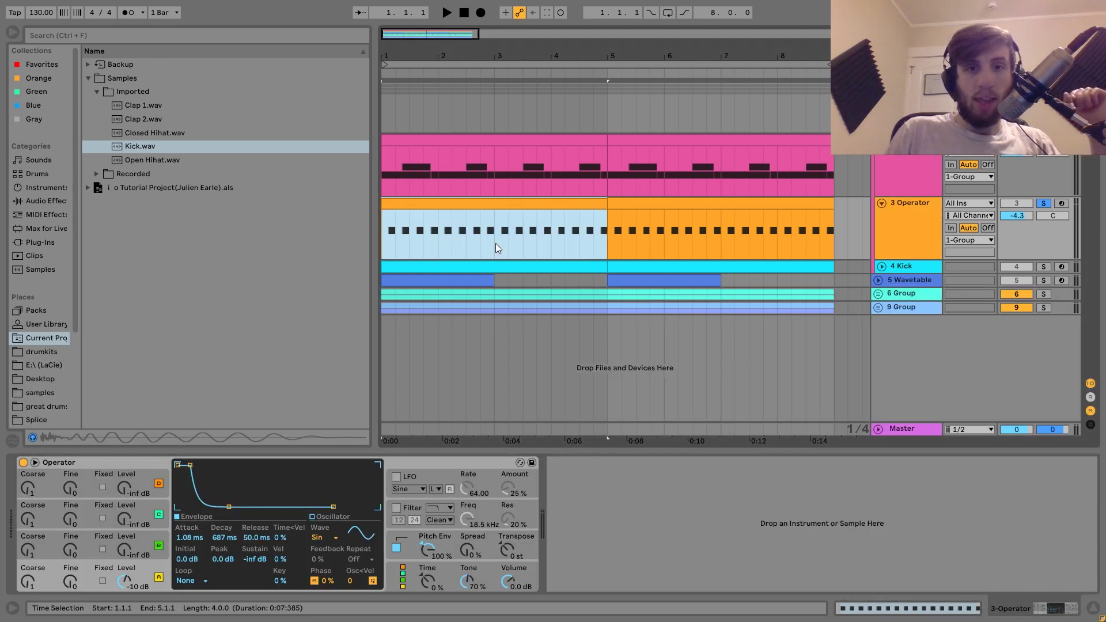
pyautogui.click(153, 566)
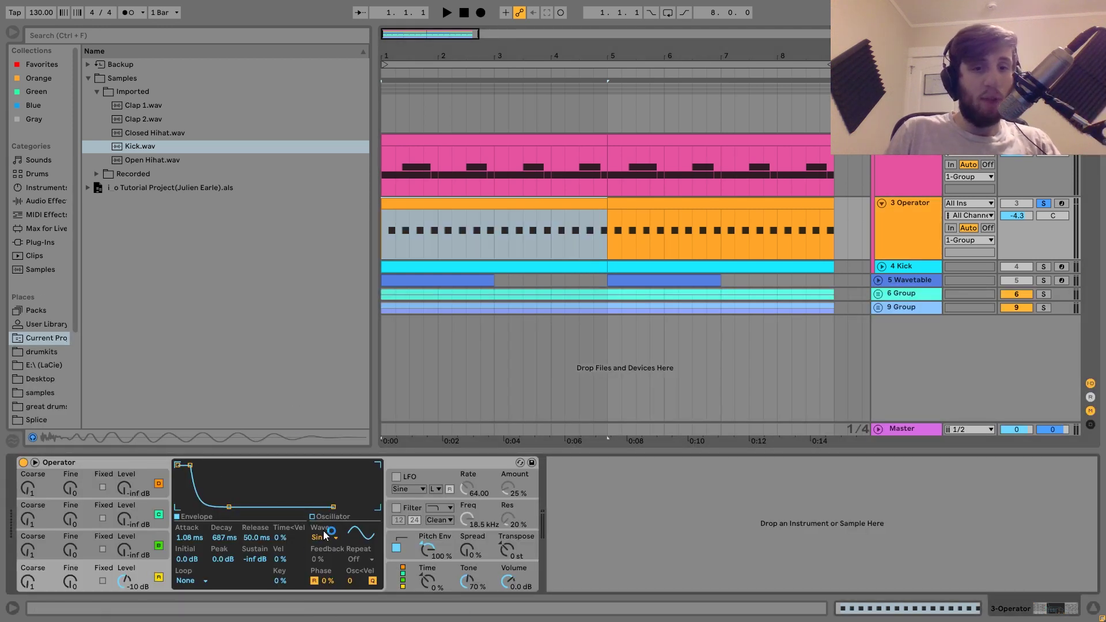
pyautogui.click(405, 540)
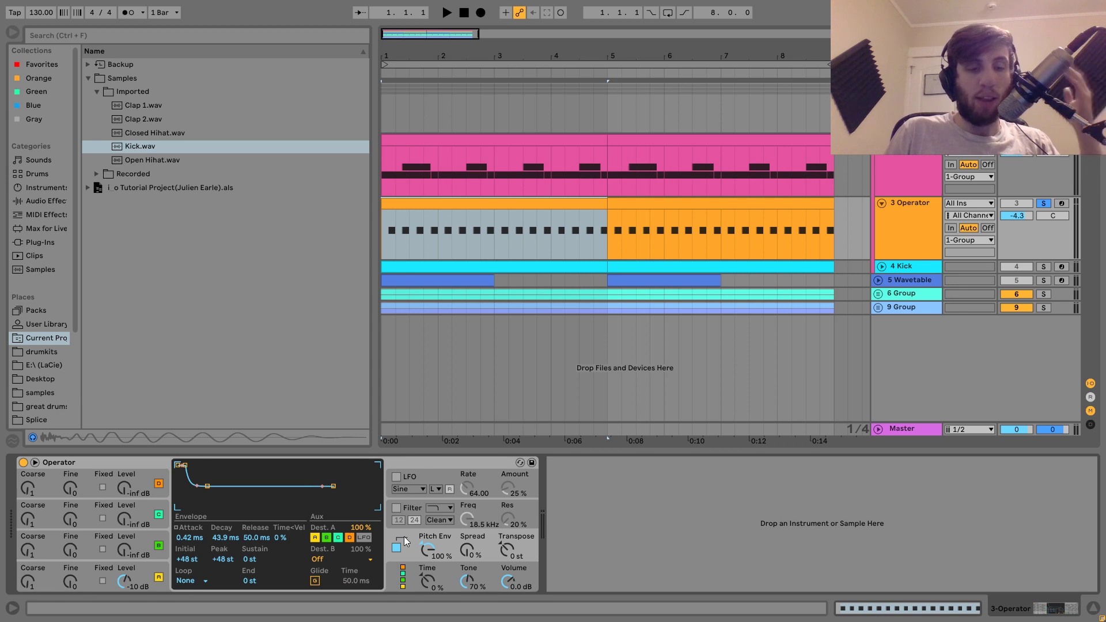
pyautogui.click(493, 251)
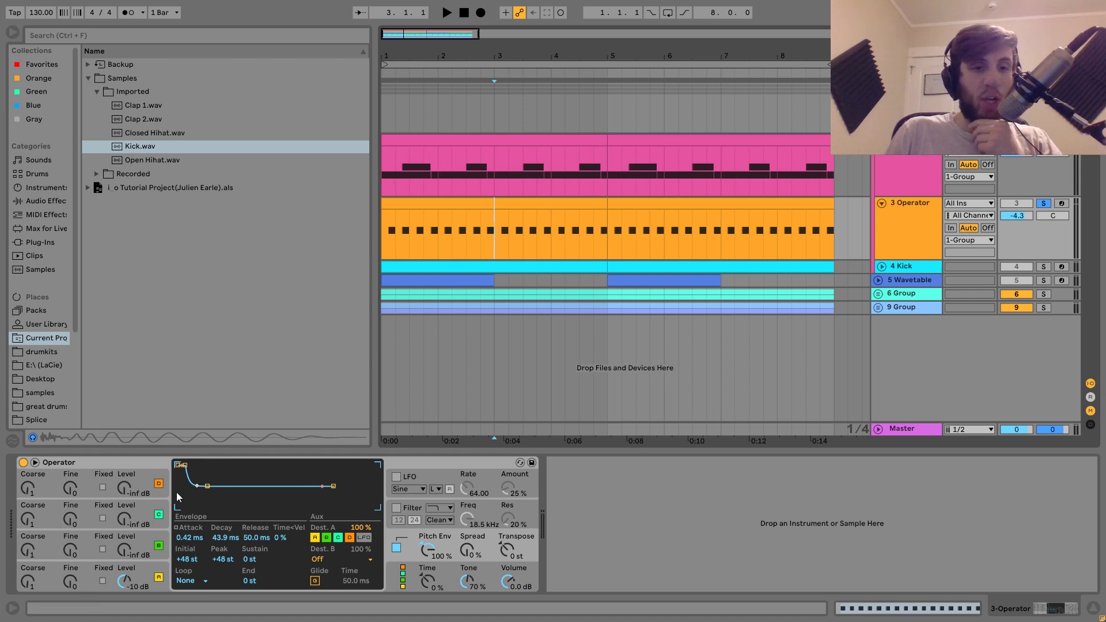
# Raise oscillator A's initial envelope level to 0 dB and audition the soloed track with the pitch envelope showing.
pyautogui.click(158, 573)
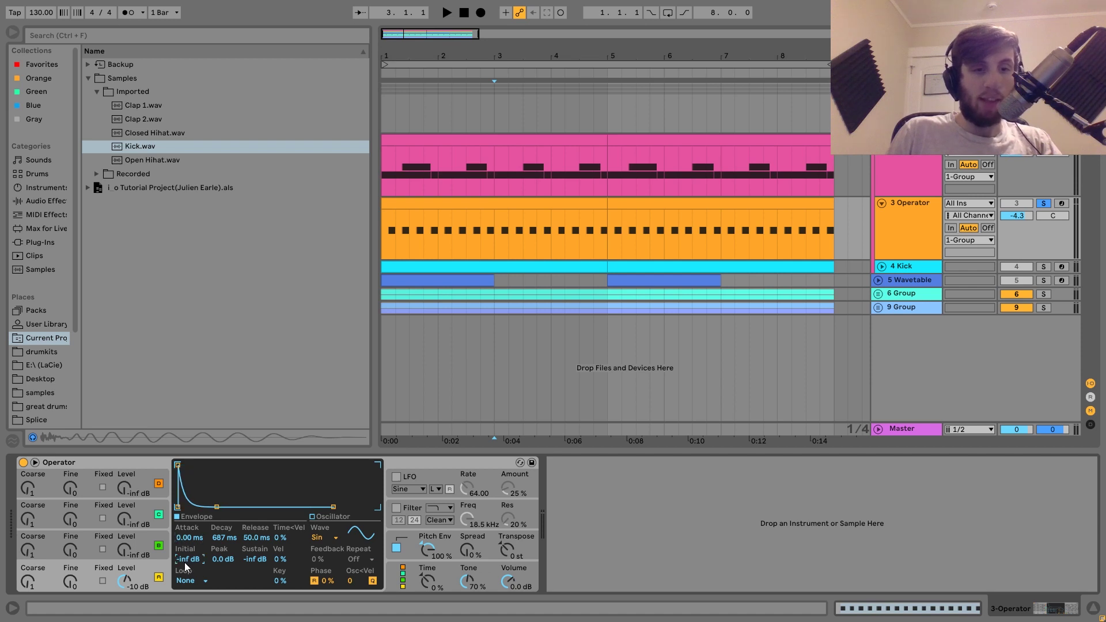
pyautogui.moveTo(184, 562); pyautogui.dragTo(189, 532)
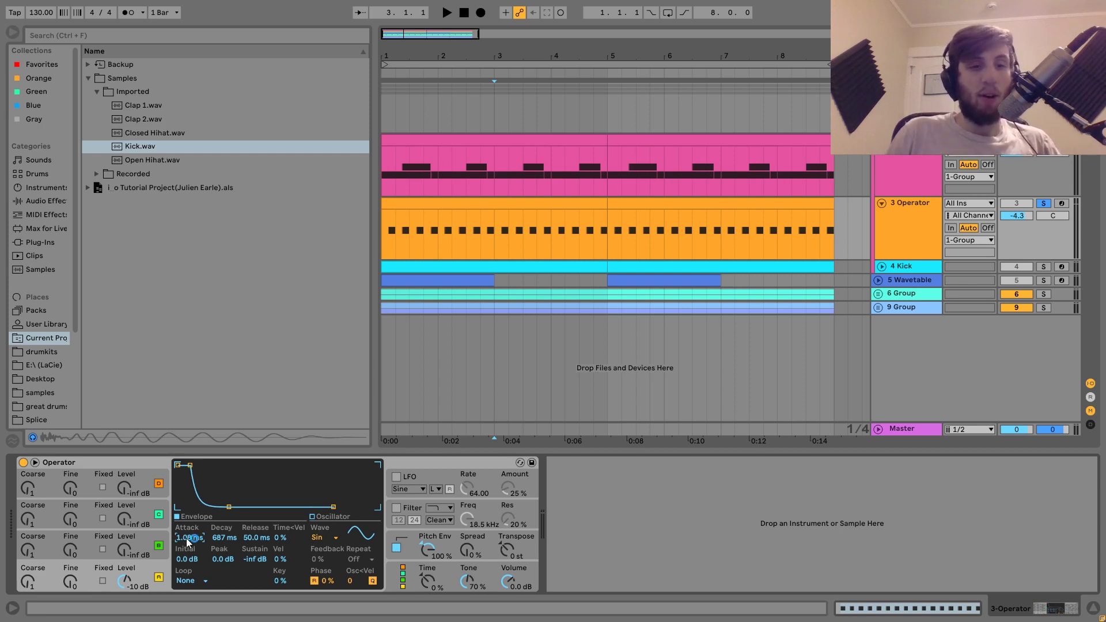
pyautogui.press('space')
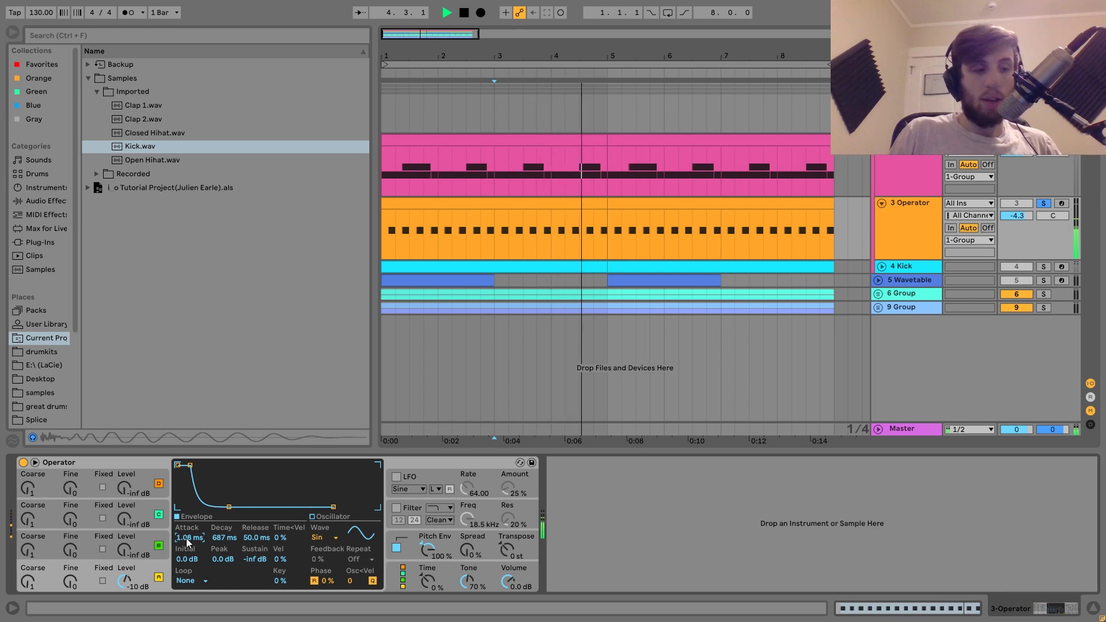
pyautogui.press('space')
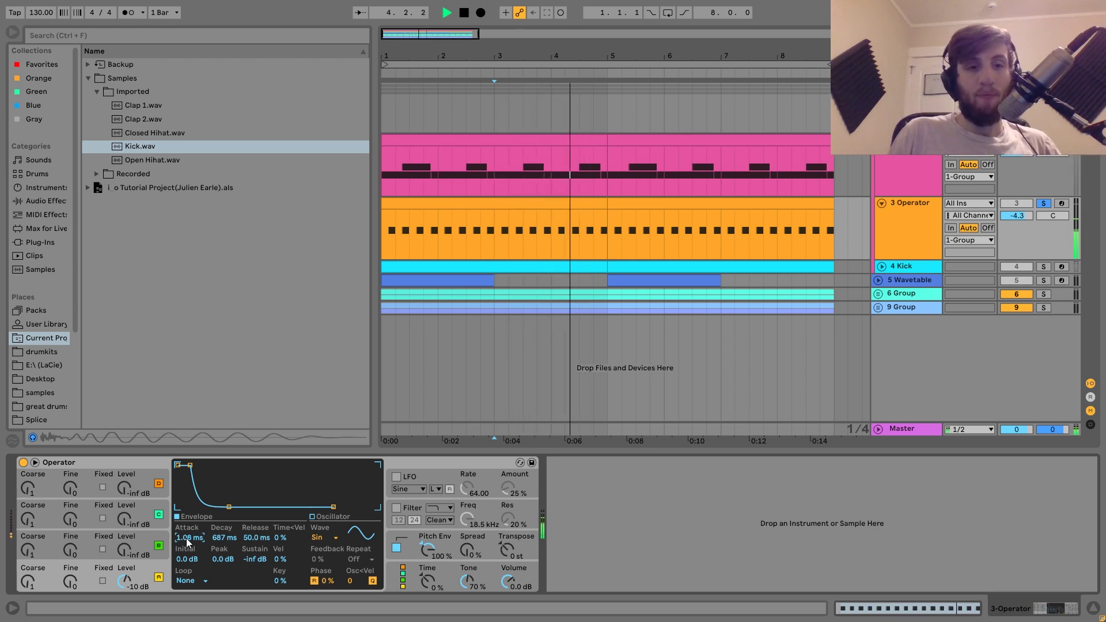
pyautogui.click(403, 545)
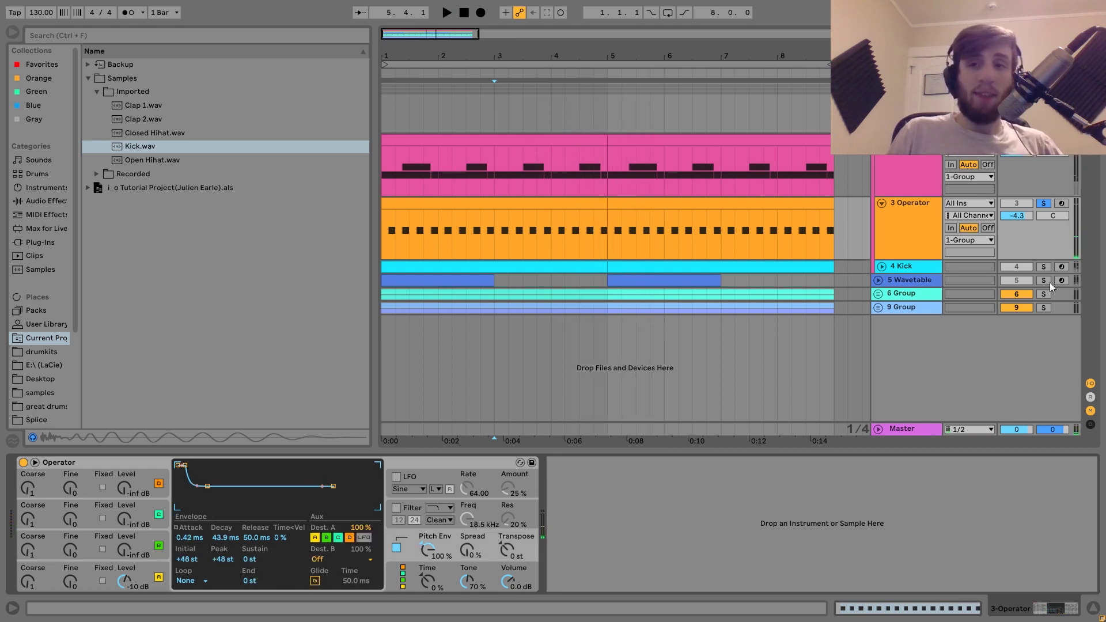
# Solo and unfold the Kick track, select both Kick clips, and loop them with Ctrl+L.
pyautogui.click(1043, 266)
pyautogui.click(907, 264)
pyautogui.doubleClick(907, 264)
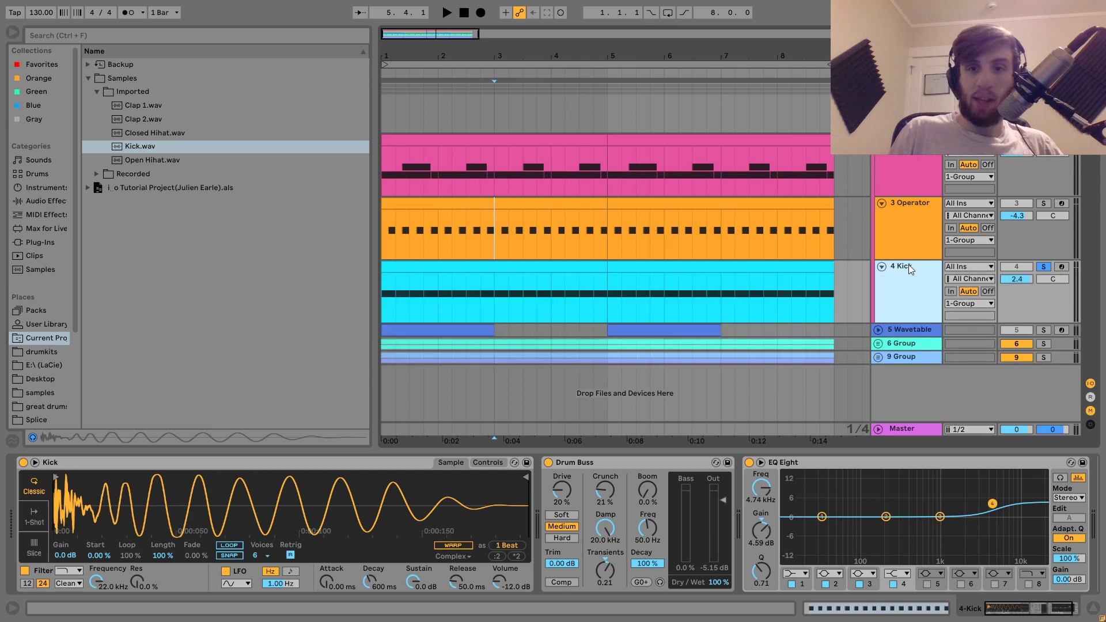
pyautogui.press('space')
pyautogui.click(554, 275)
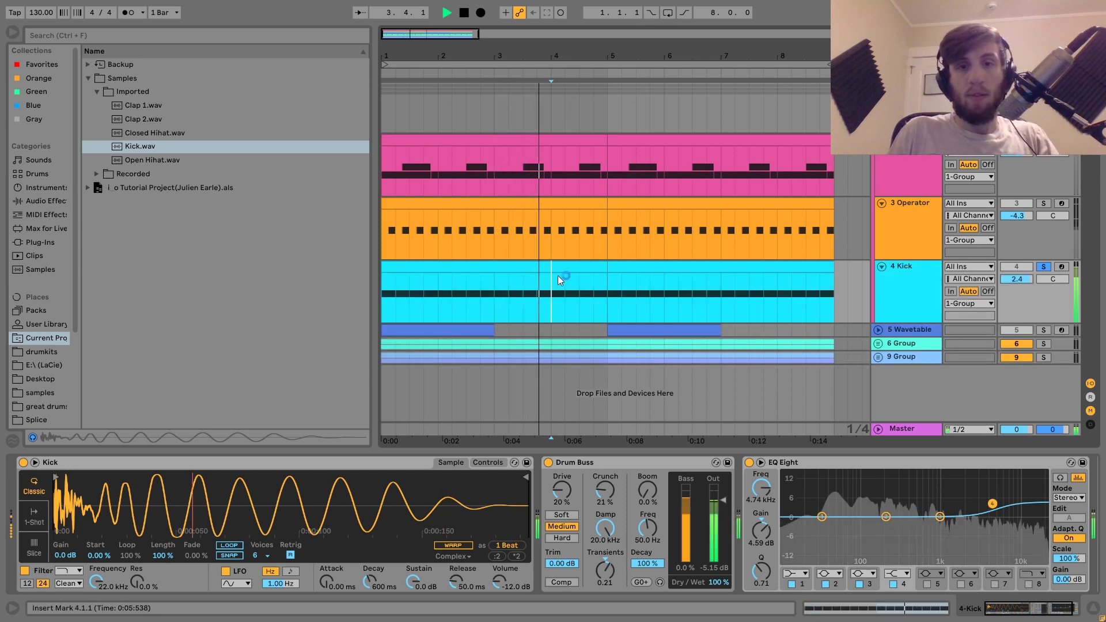
pyautogui.click(557, 275)
pyautogui.keyDown('shift'); pyautogui.click(667, 268); pyautogui.keyUp('shift')
pyautogui.hotkey('ctrl', 'l')
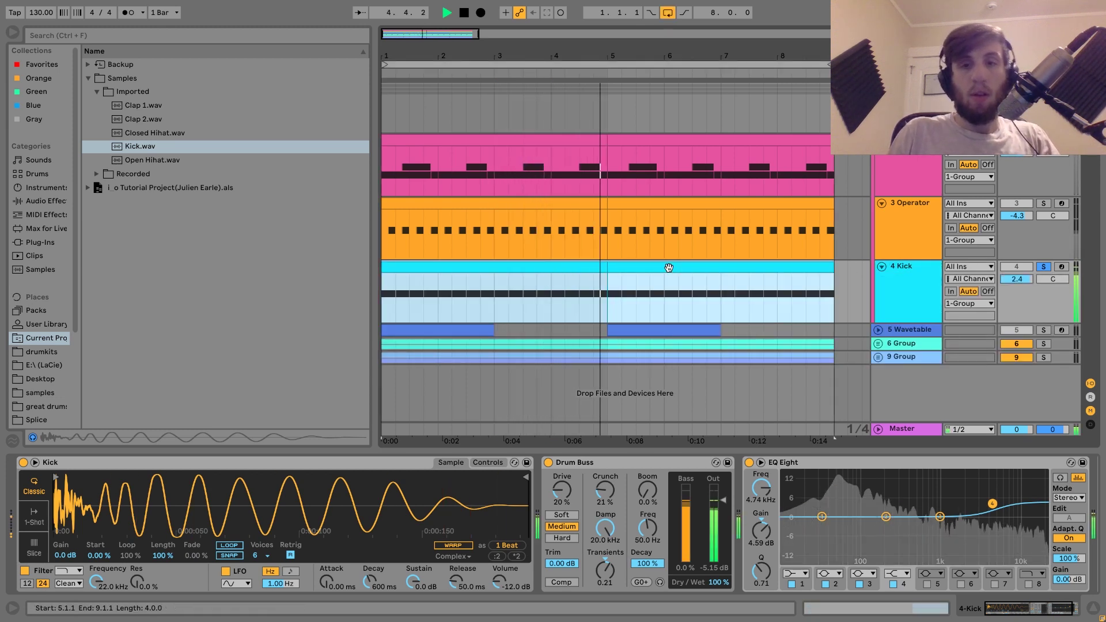
pyautogui.press('space')
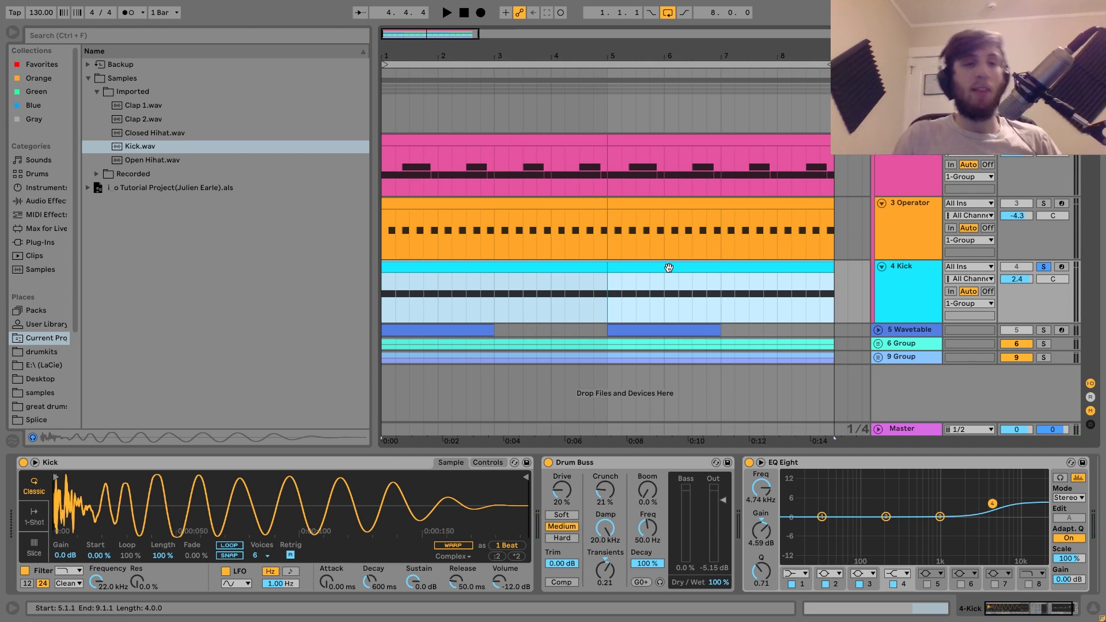
# Listen to the looped Kick through its Drum Buss and EQ Eight chain.
pyautogui.press('space')
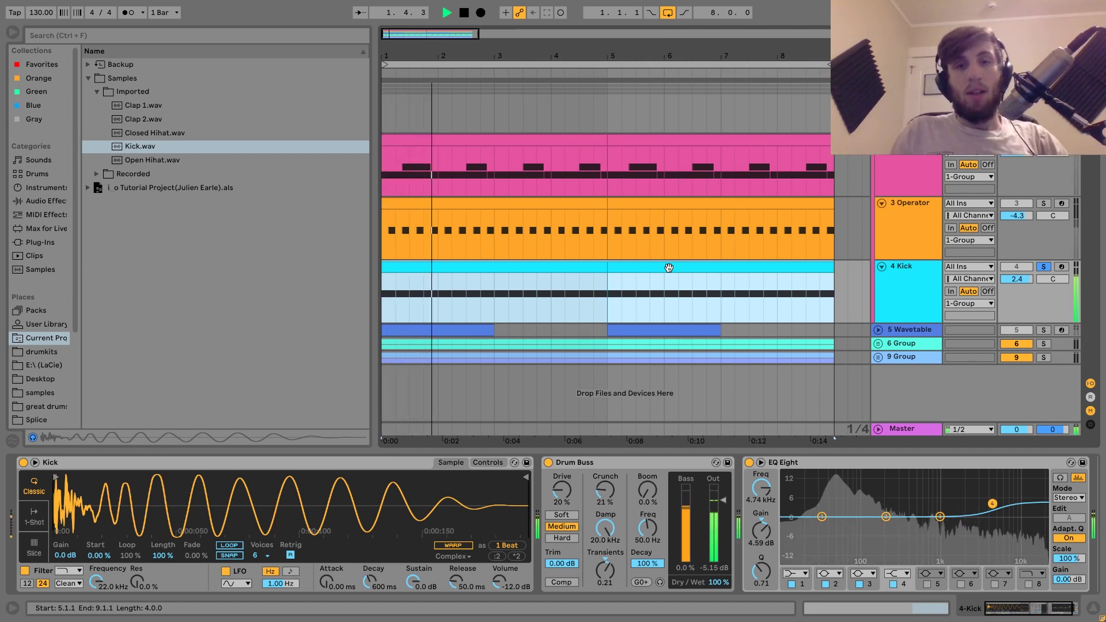
pyautogui.press('space')
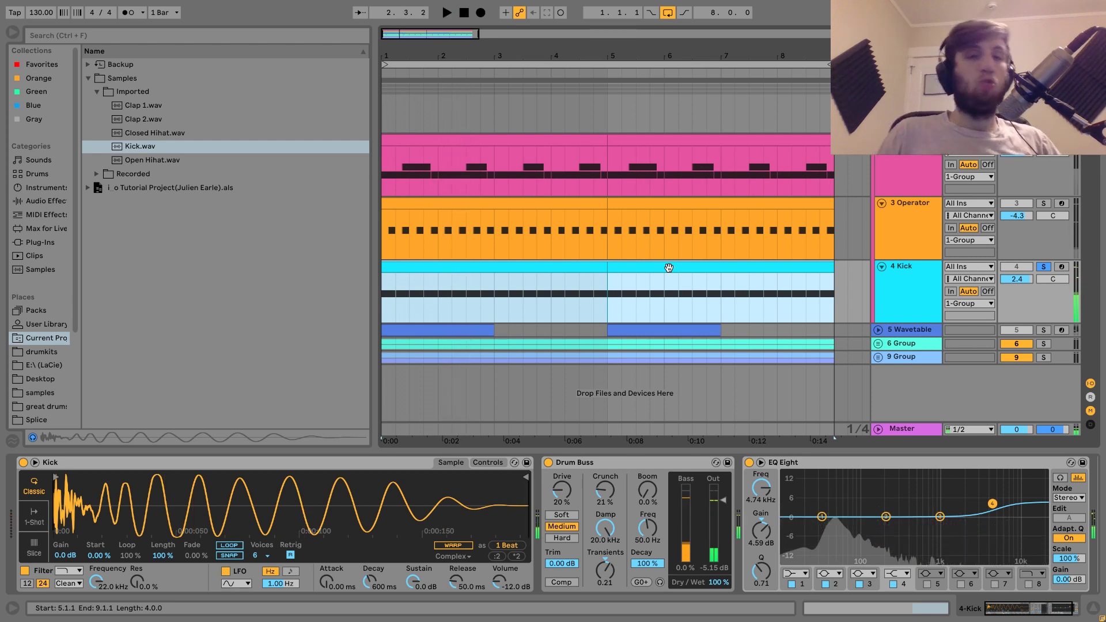
pyautogui.press('space')
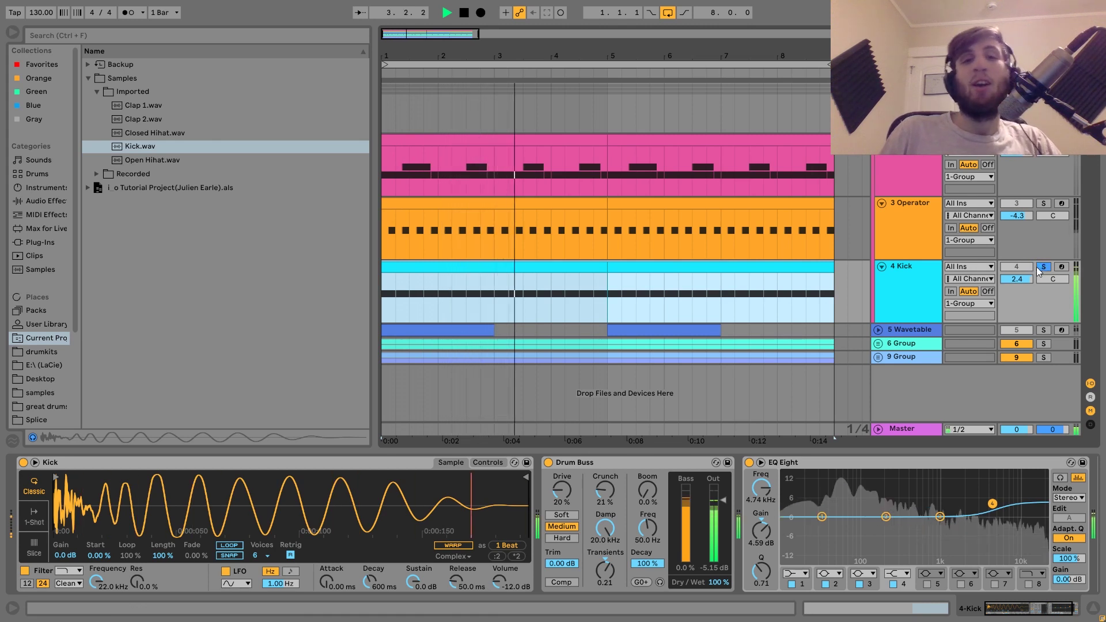
pyautogui.press('space')
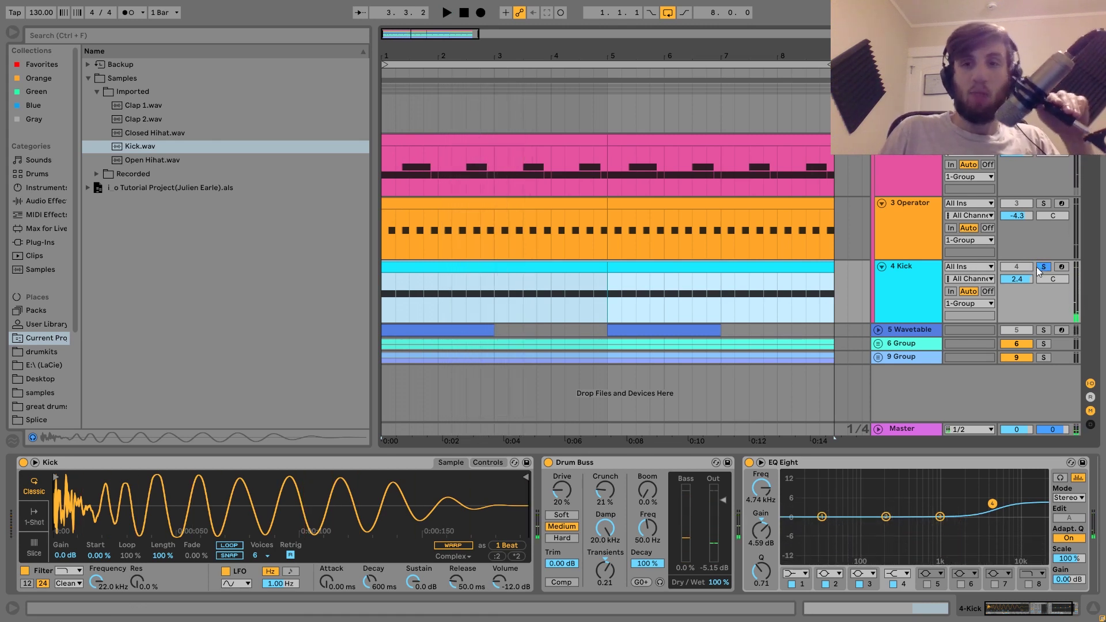
pyautogui.press('space')
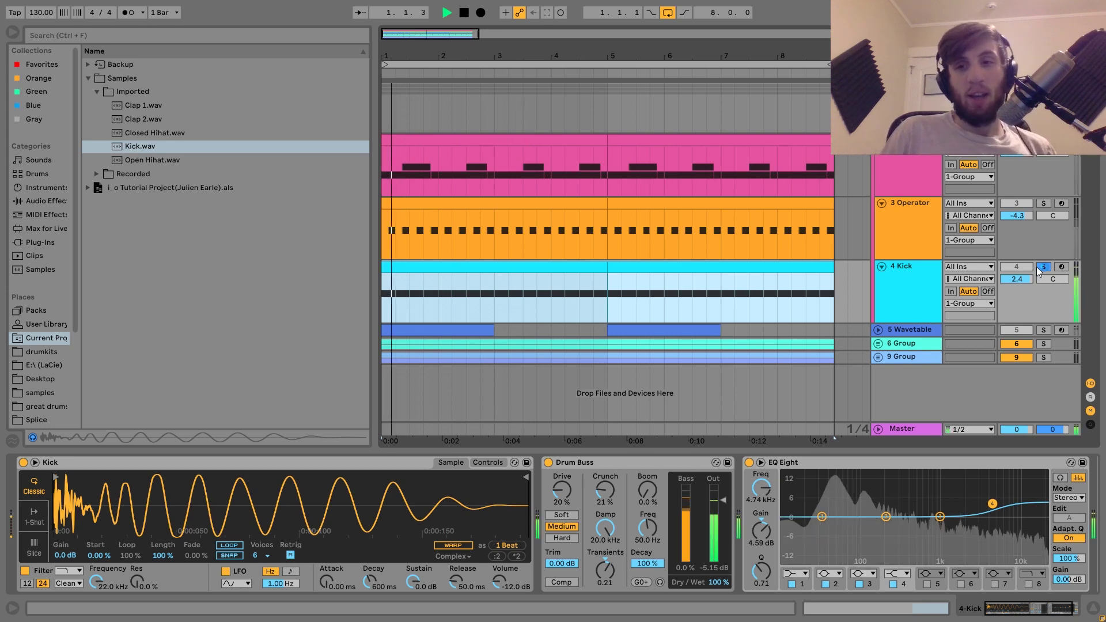
pyautogui.click(920, 285)
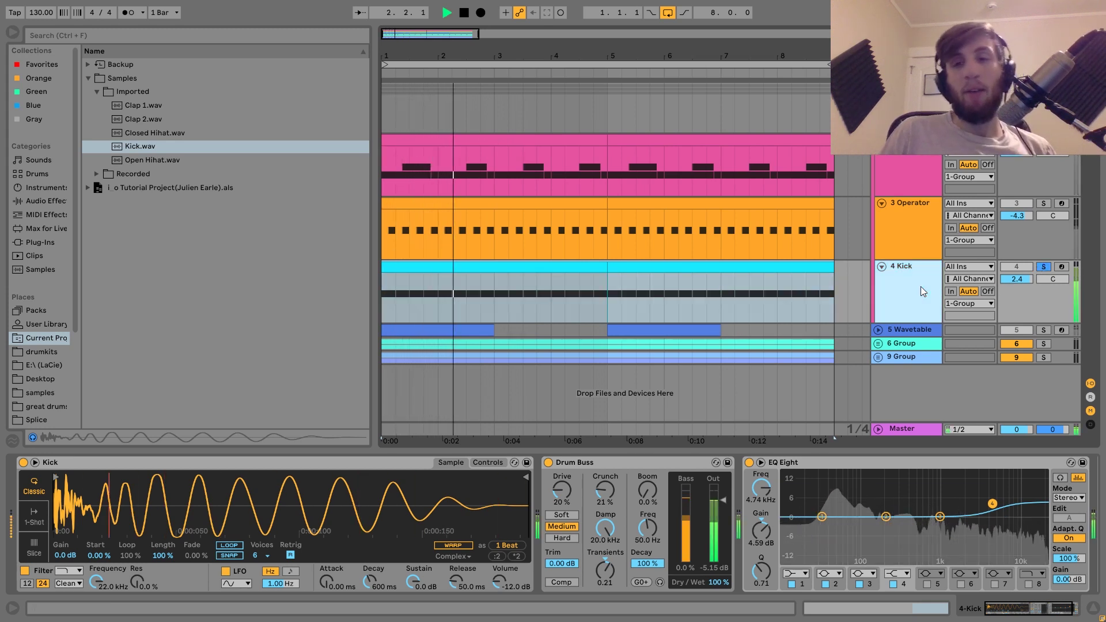
pyautogui.press('space')
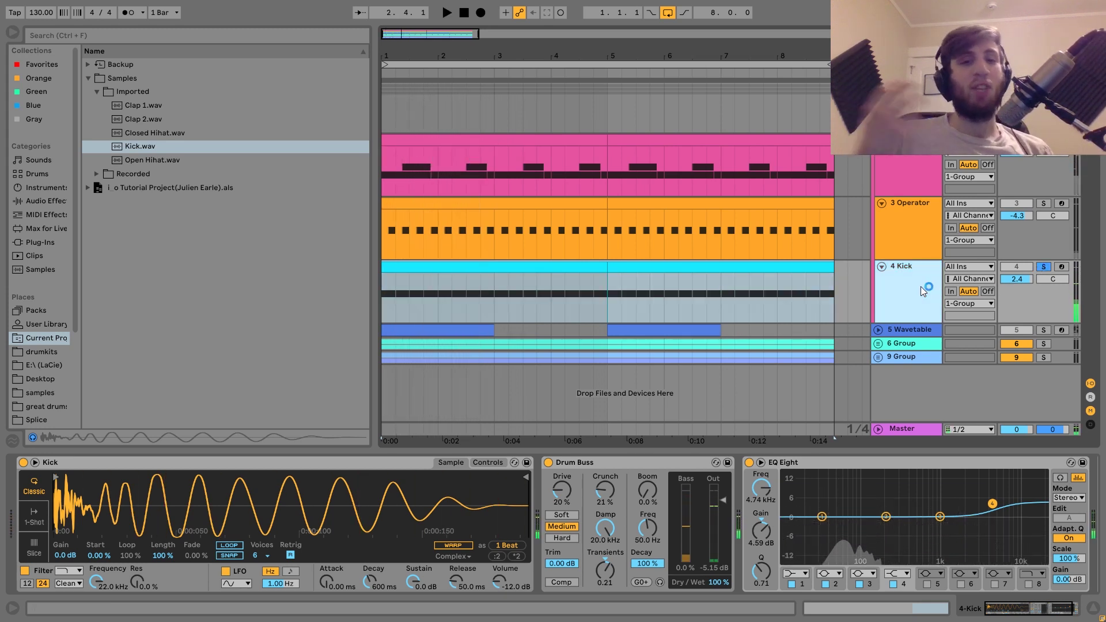
pyautogui.press('space')
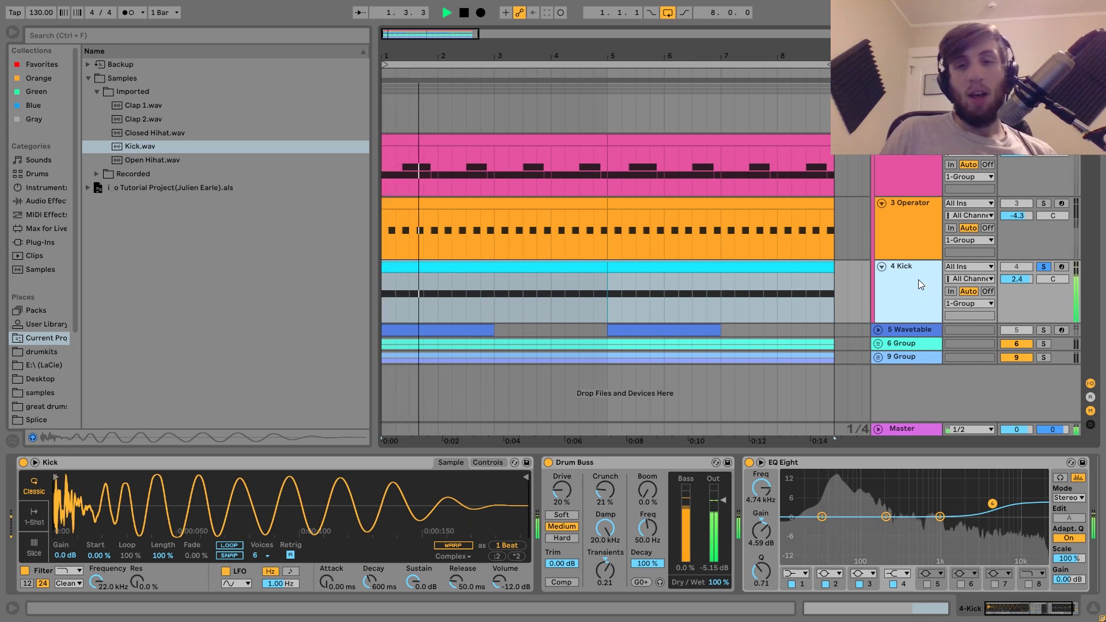
pyautogui.press('space')
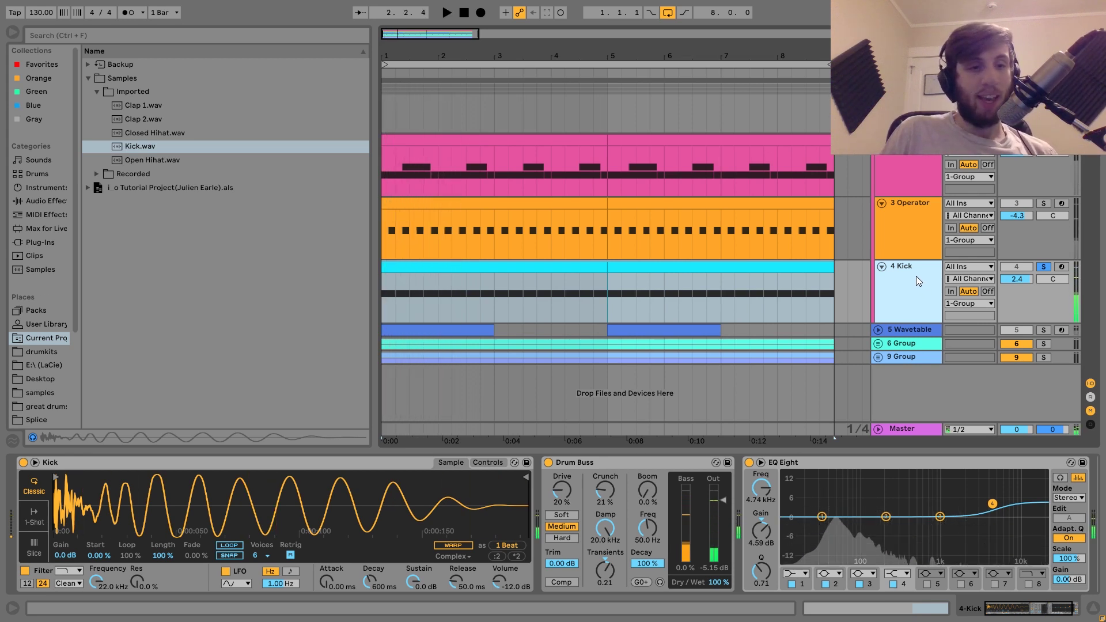
pyautogui.scroll(-2, 564, 509)
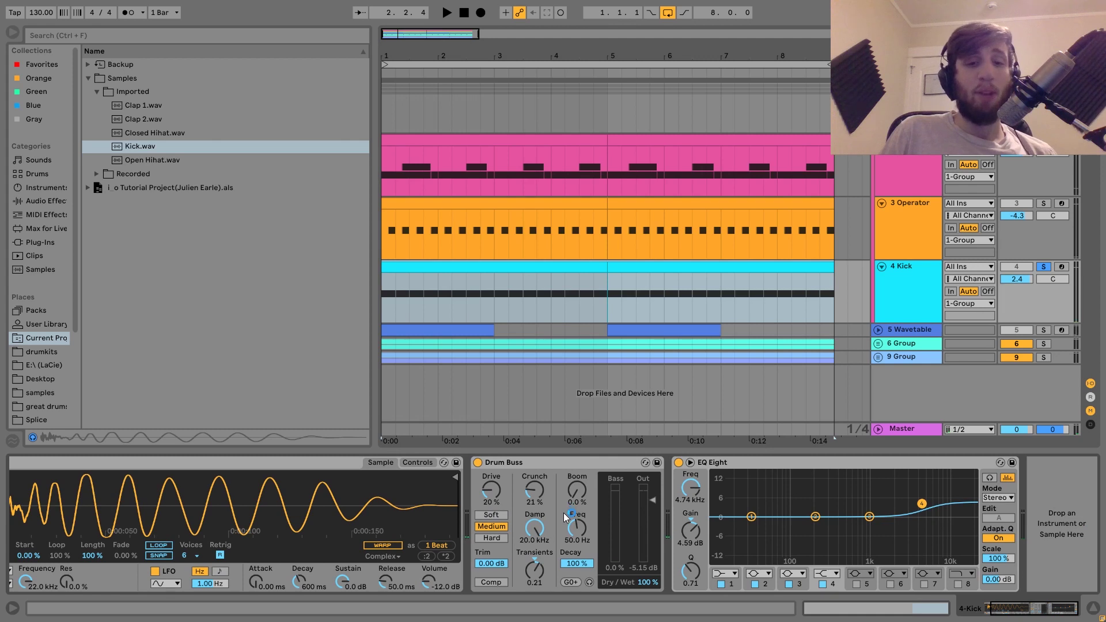
# Hear the Kick's EQ once more, unsolo the Kick, and select the 1-Group track.
pyautogui.press('space')
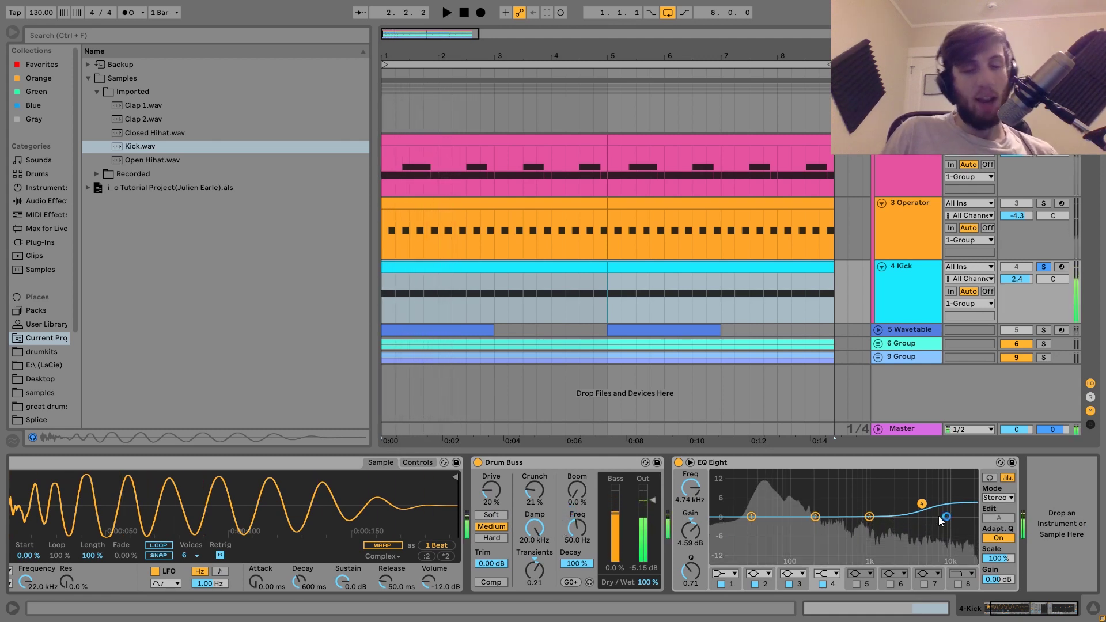
pyautogui.press('space')
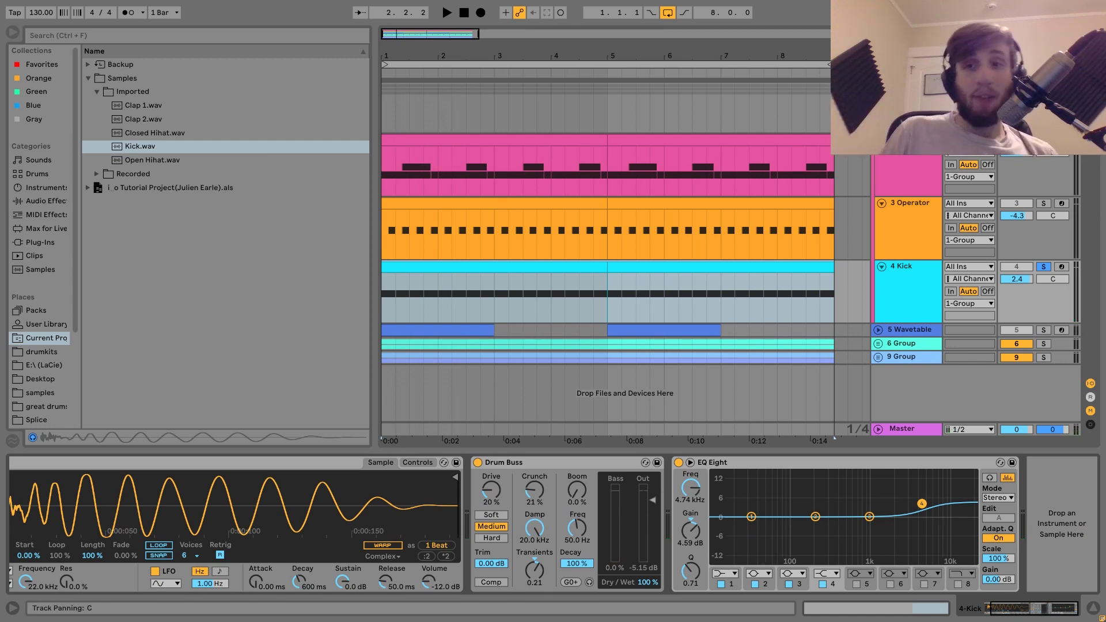
pyautogui.click(1042, 267)
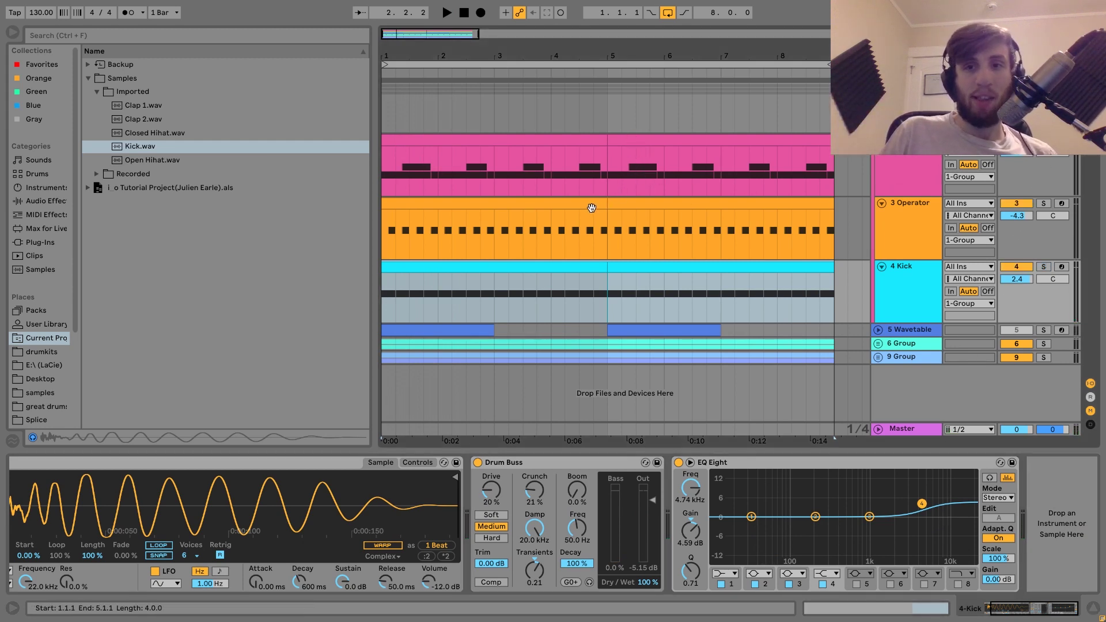
pyautogui.click(916, 117)
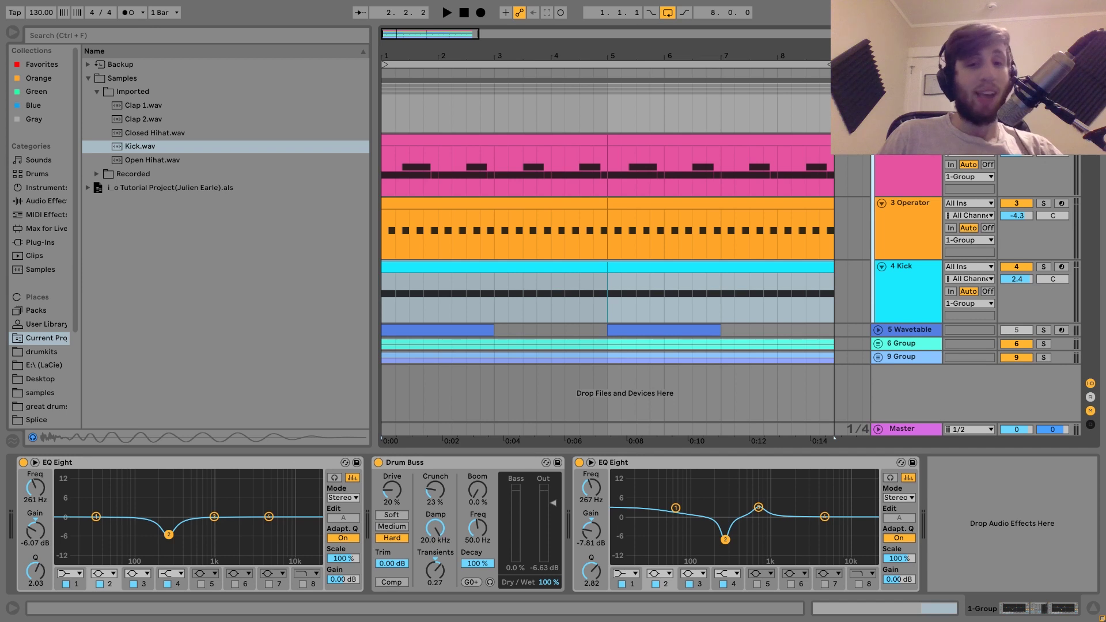
pyautogui.click(578, 462)
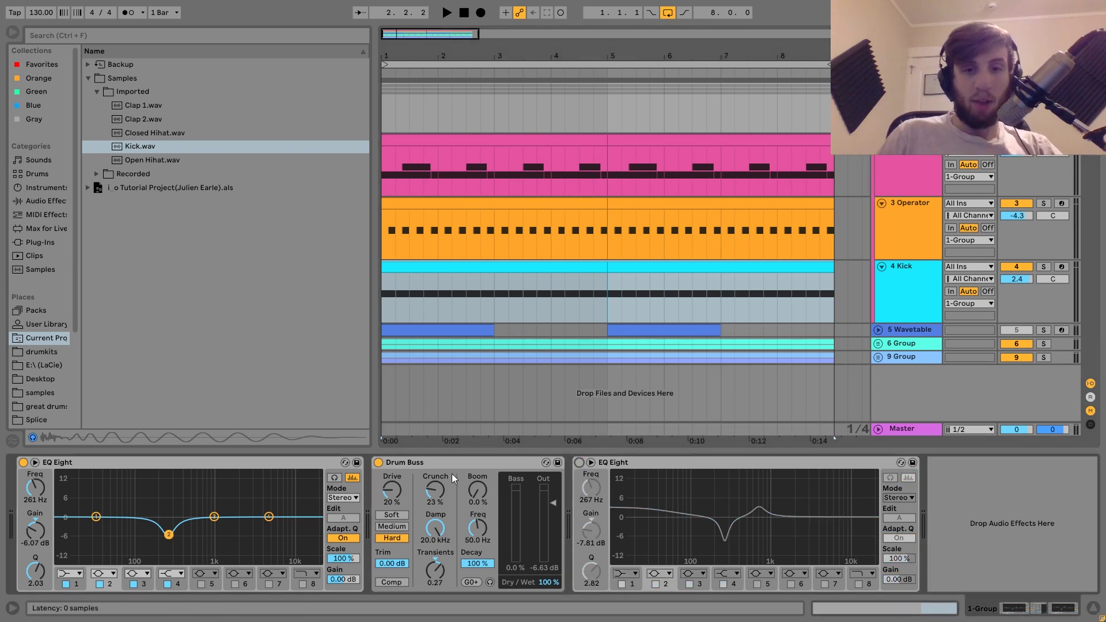
pyautogui.click(23, 462)
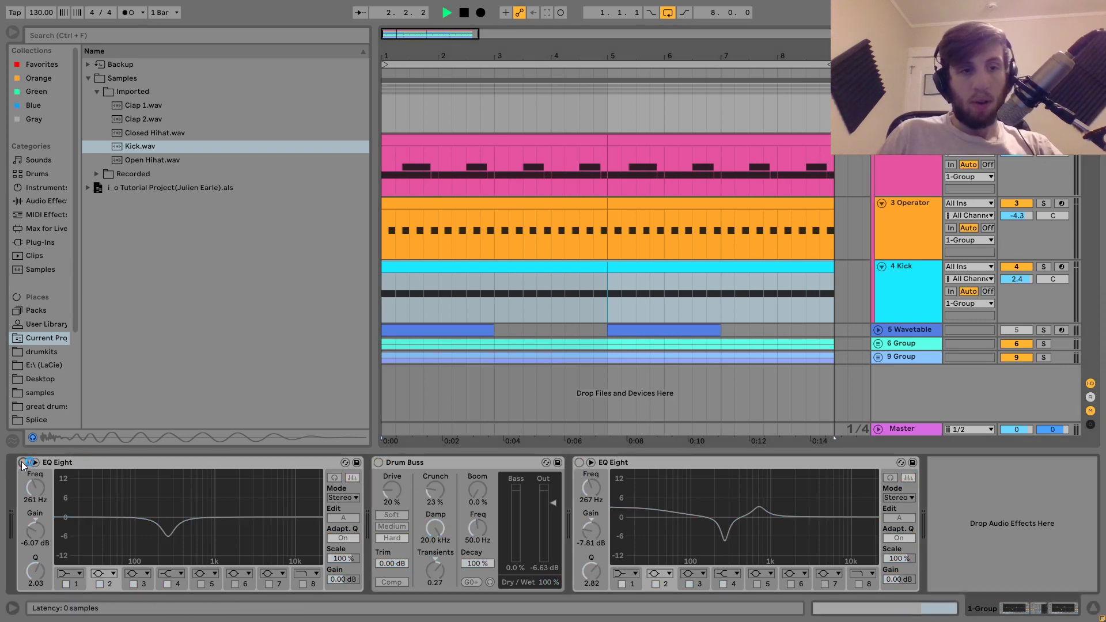
pyautogui.press('space')
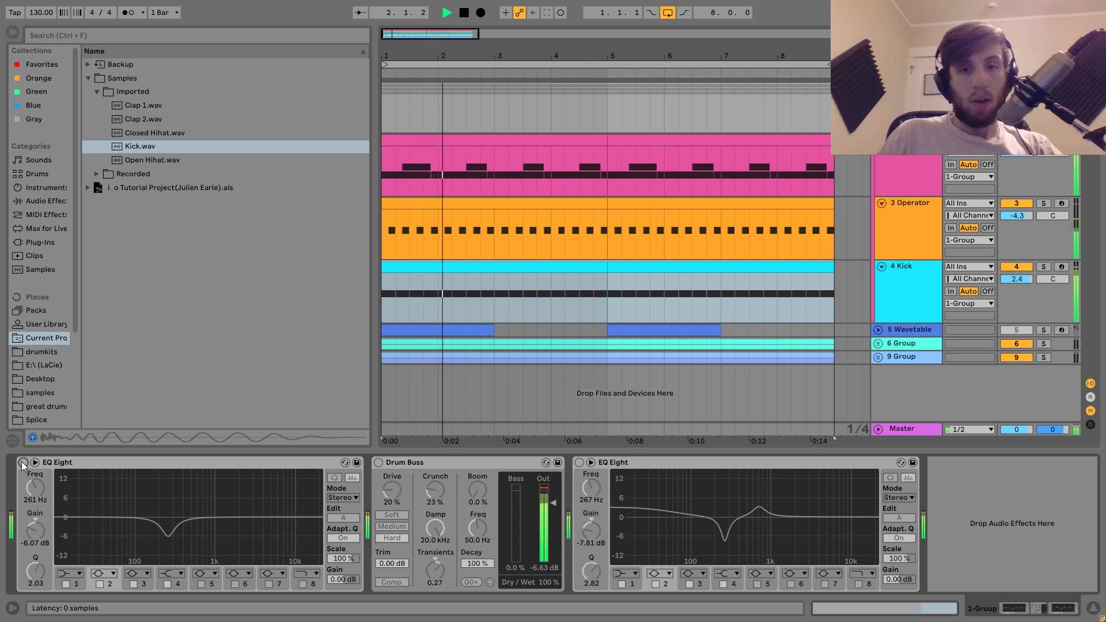
pyautogui.click(23, 462)
pyautogui.click(578, 461)
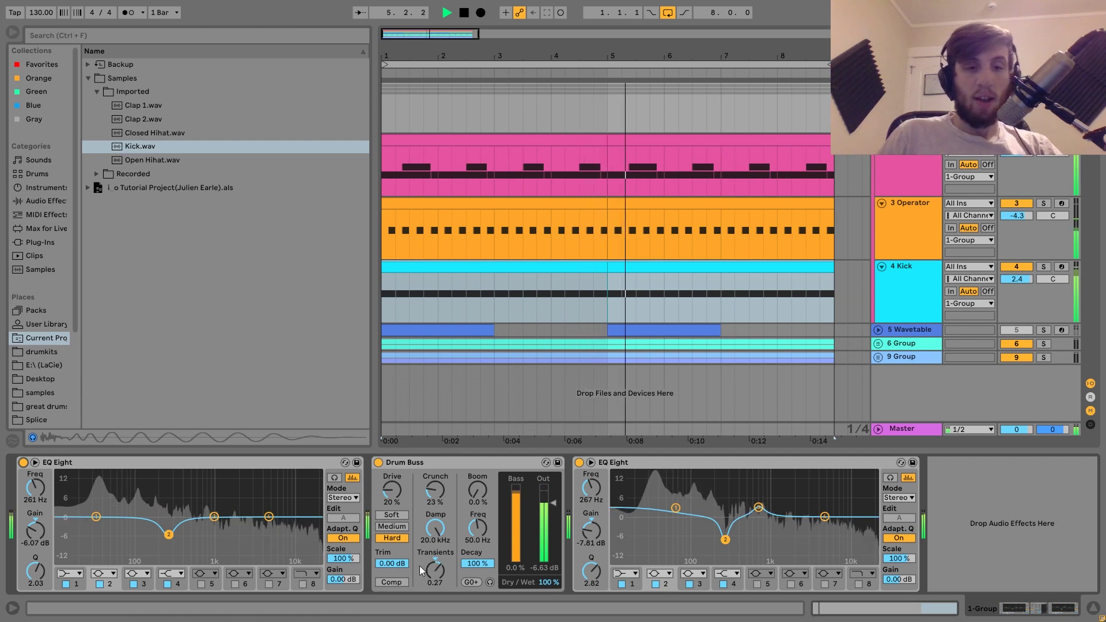
pyautogui.press('space')
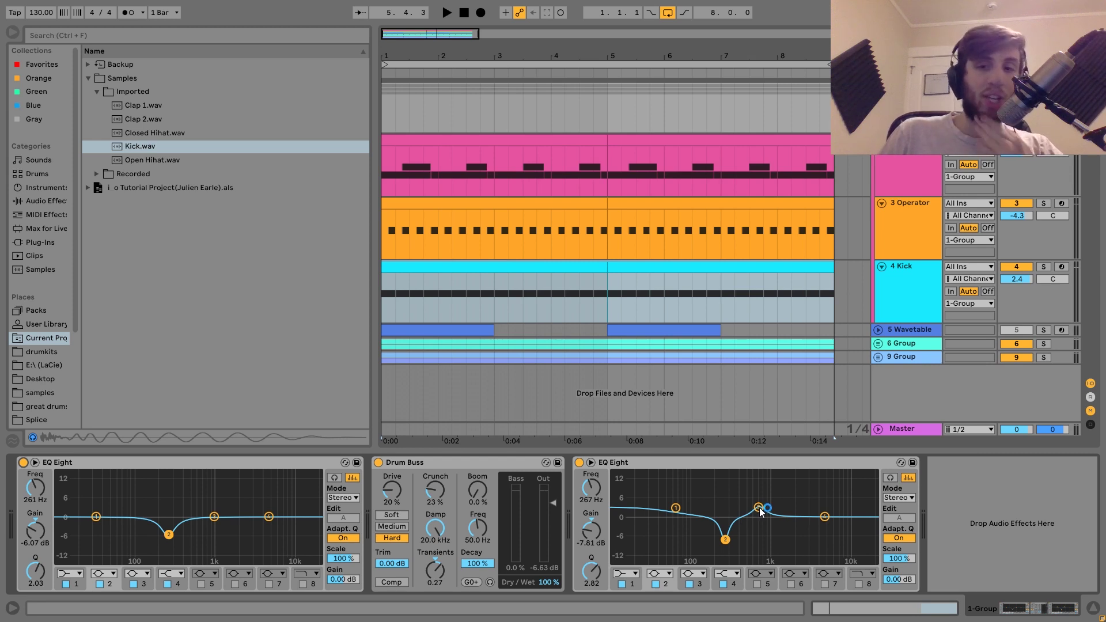
pyautogui.press('space')
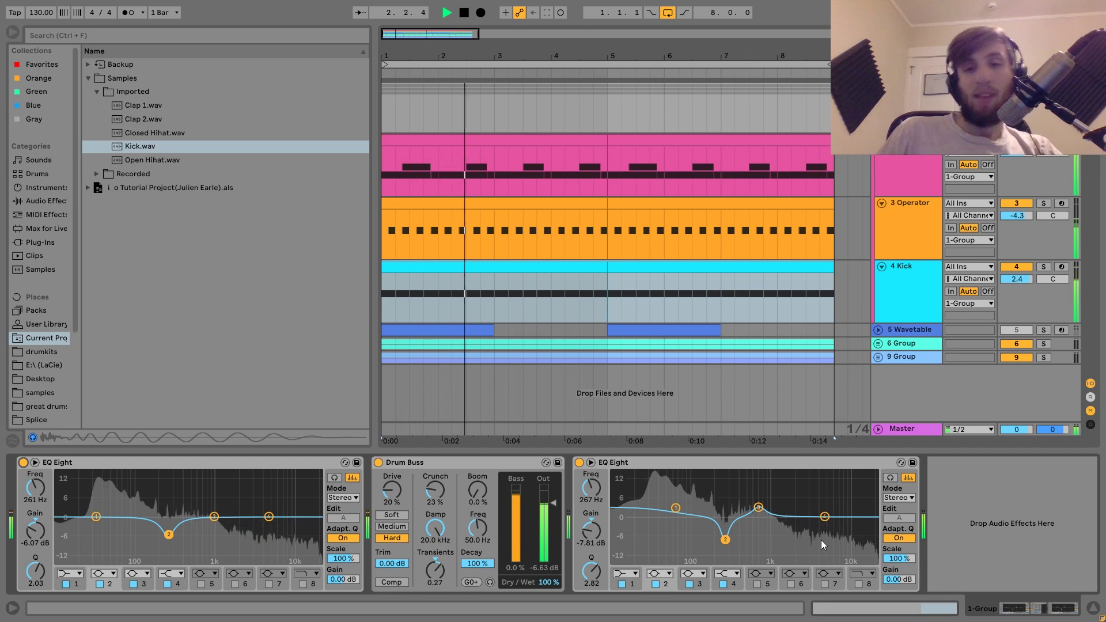
pyautogui.press('space')
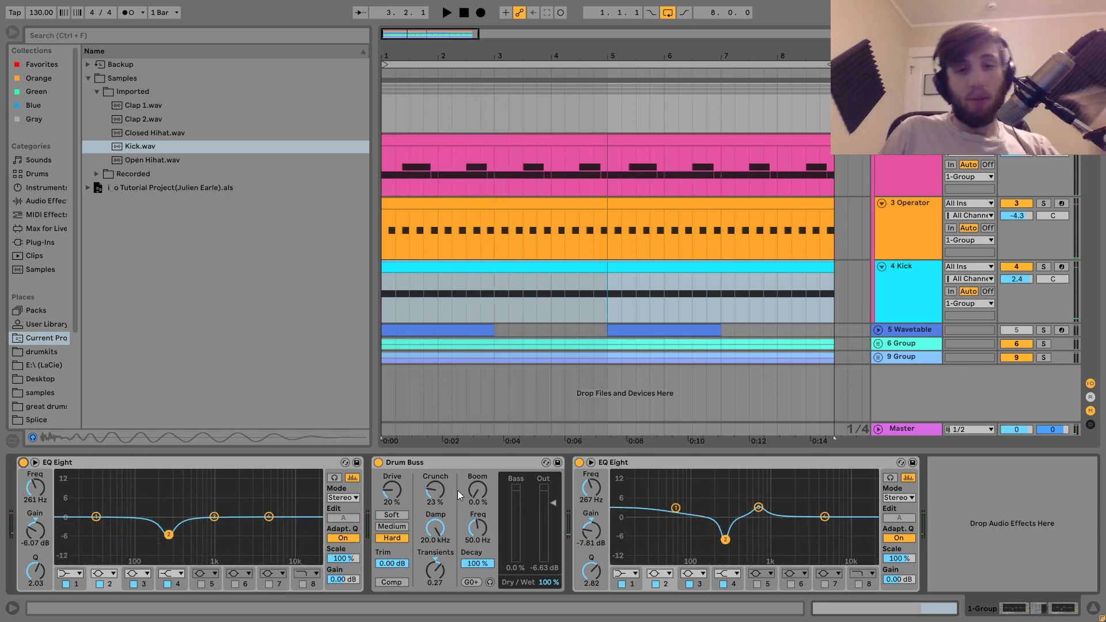
pyautogui.press('space')
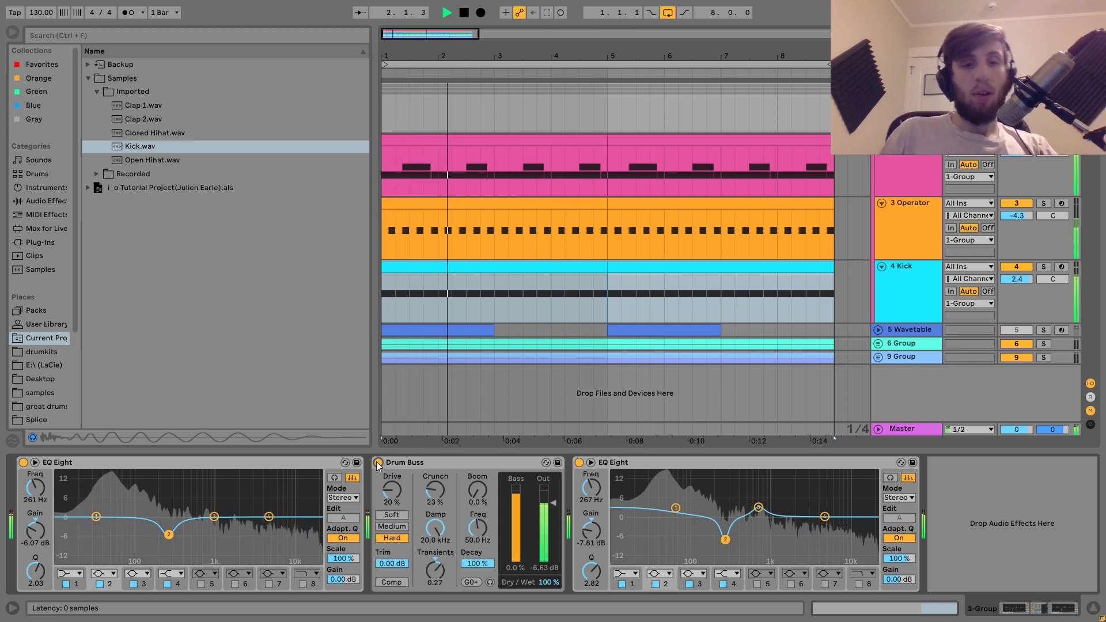
pyautogui.press('space')
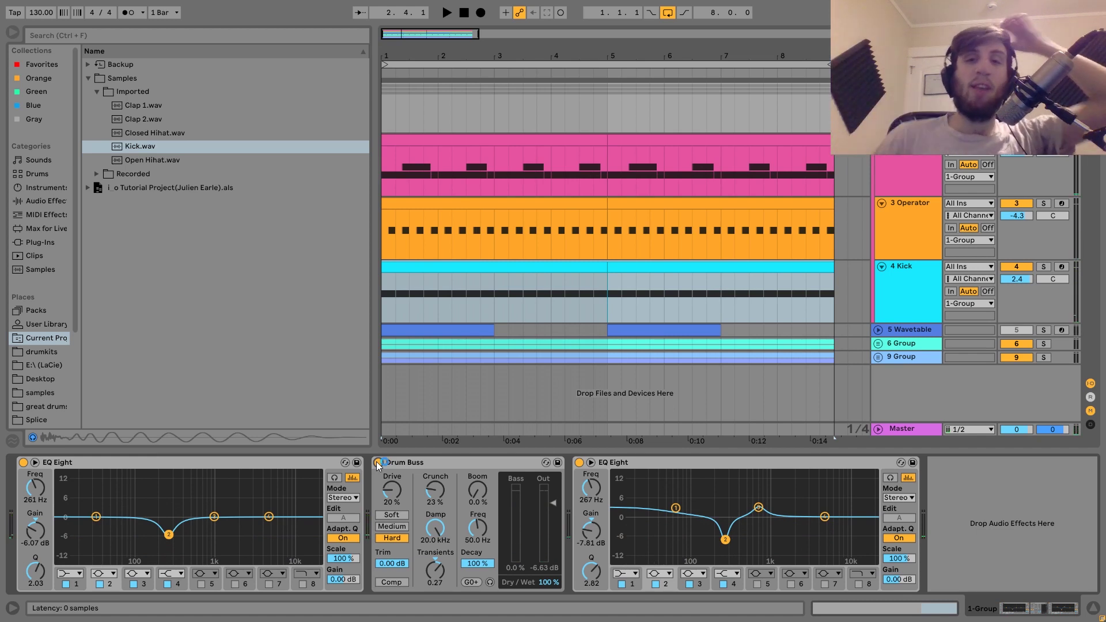
pyautogui.press('space')
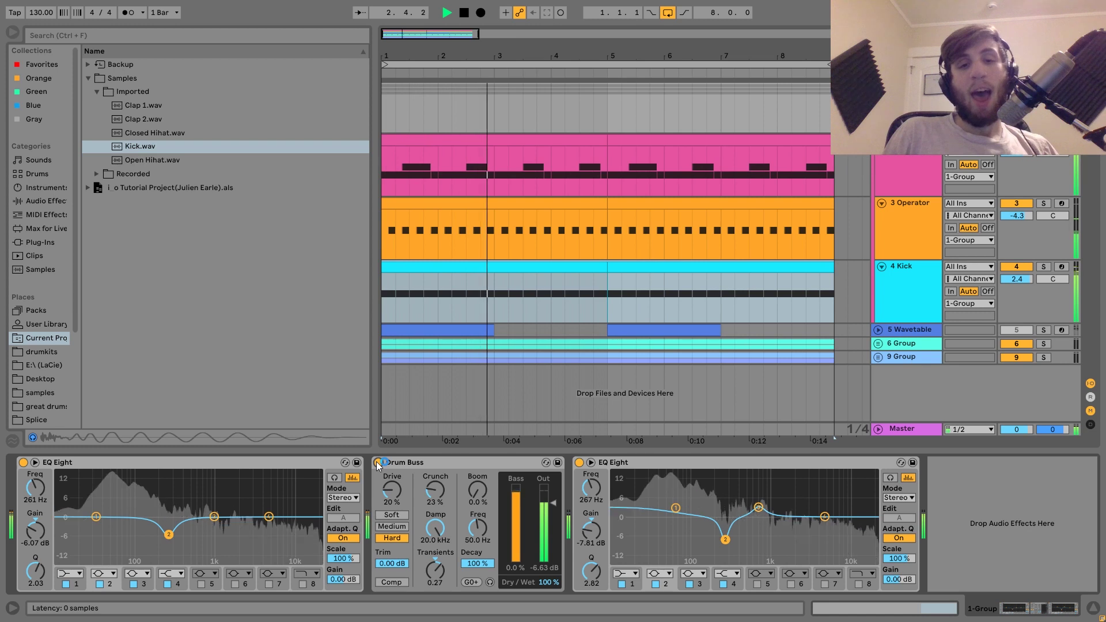
pyautogui.press('space')
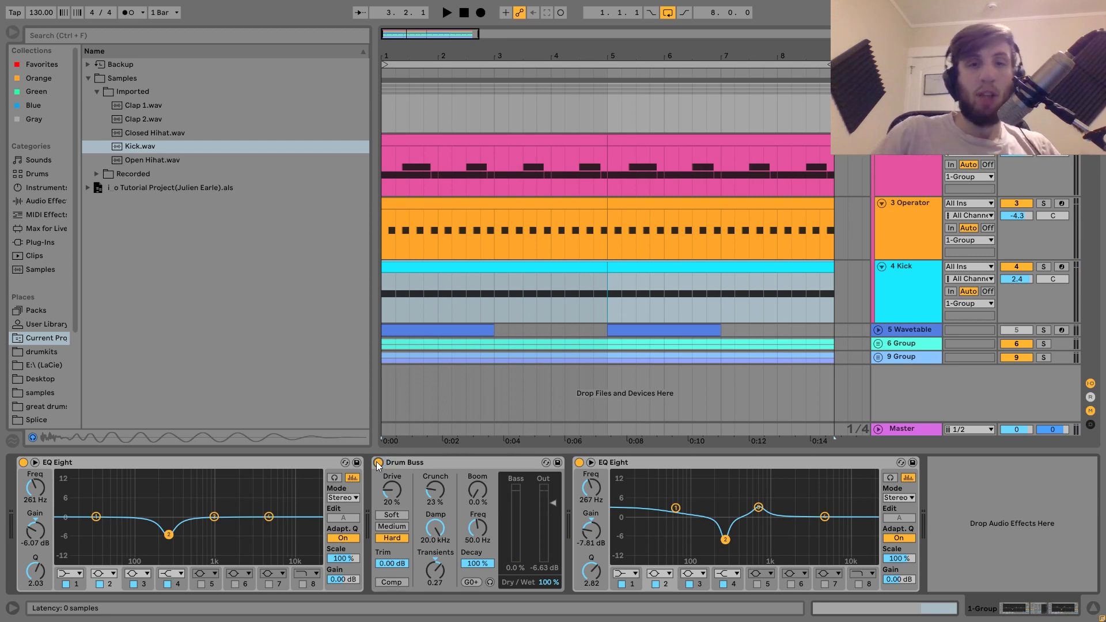
pyautogui.press('space')
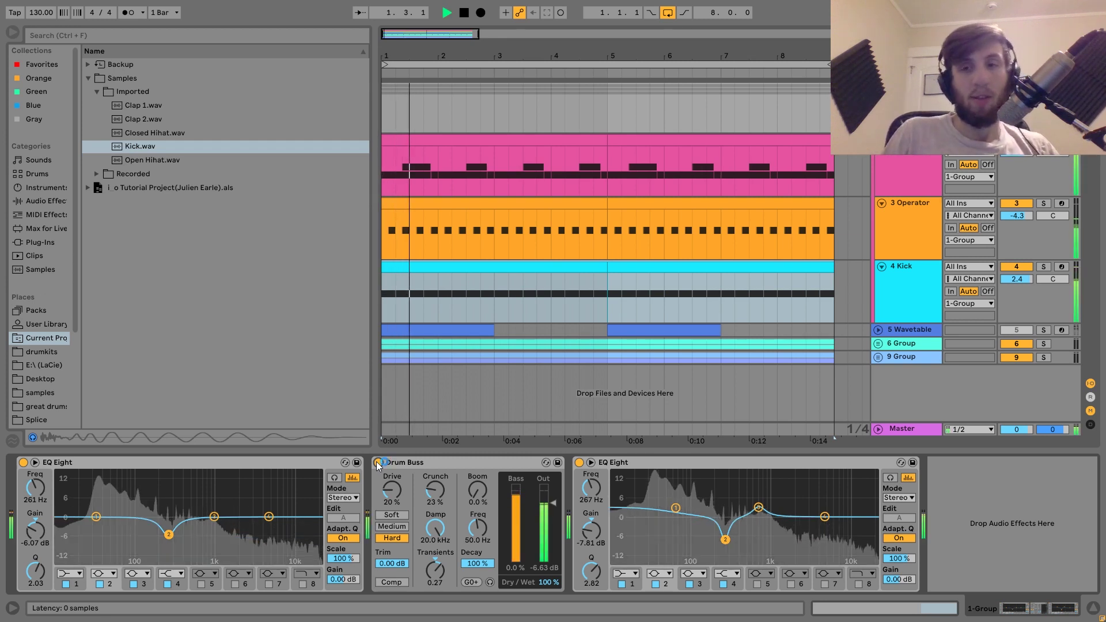
pyautogui.press('space')
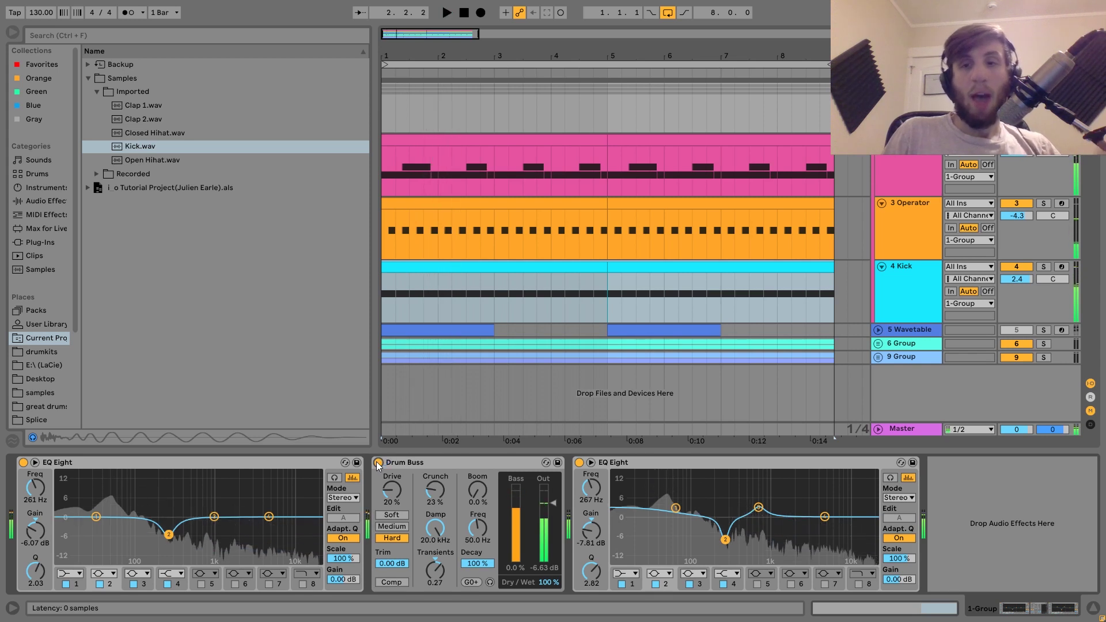
pyautogui.click(1043, 330)
# Unfold the Wavetable track, play its first clip, and open its D2/D#2 notes in the editor.
pyautogui.click(880, 328)
pyautogui.click(900, 330)
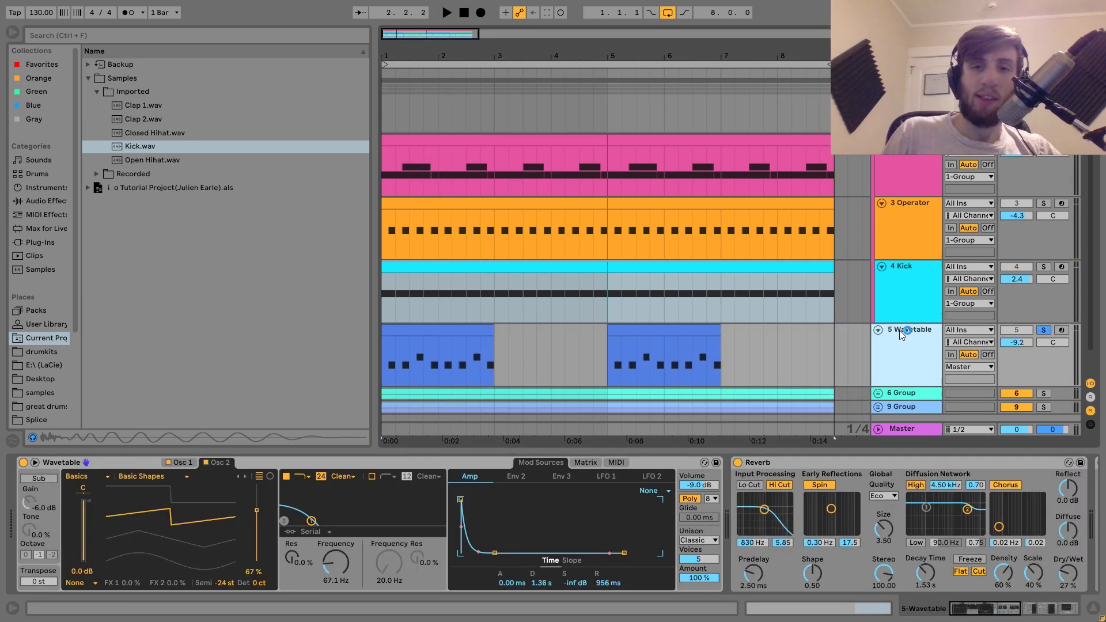
pyautogui.click(420, 338)
pyautogui.click(405, 327)
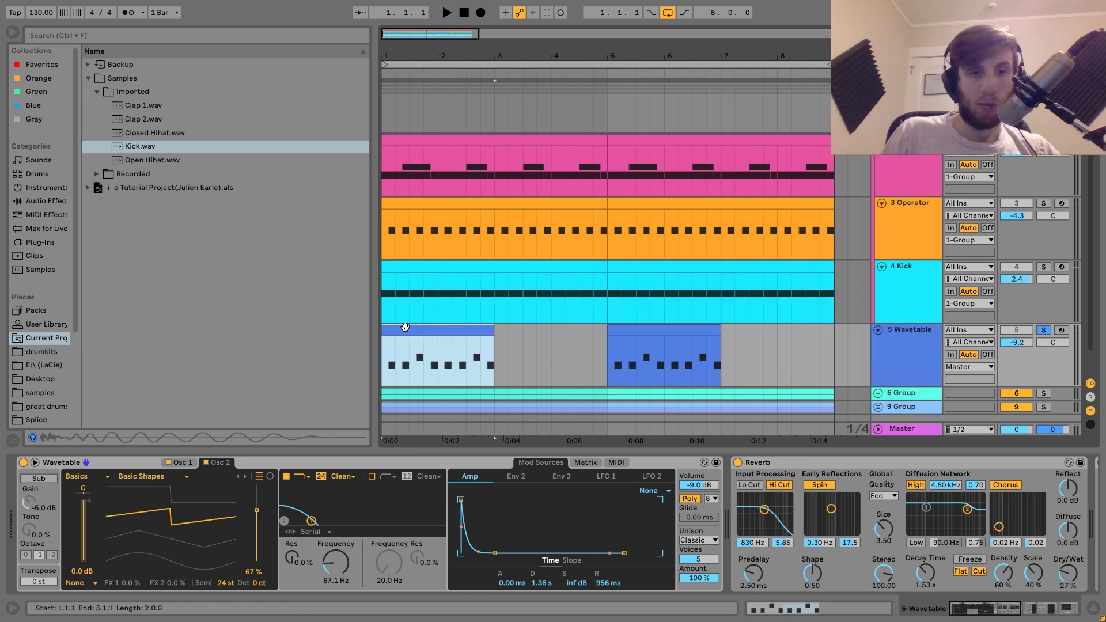
pyautogui.press('space')
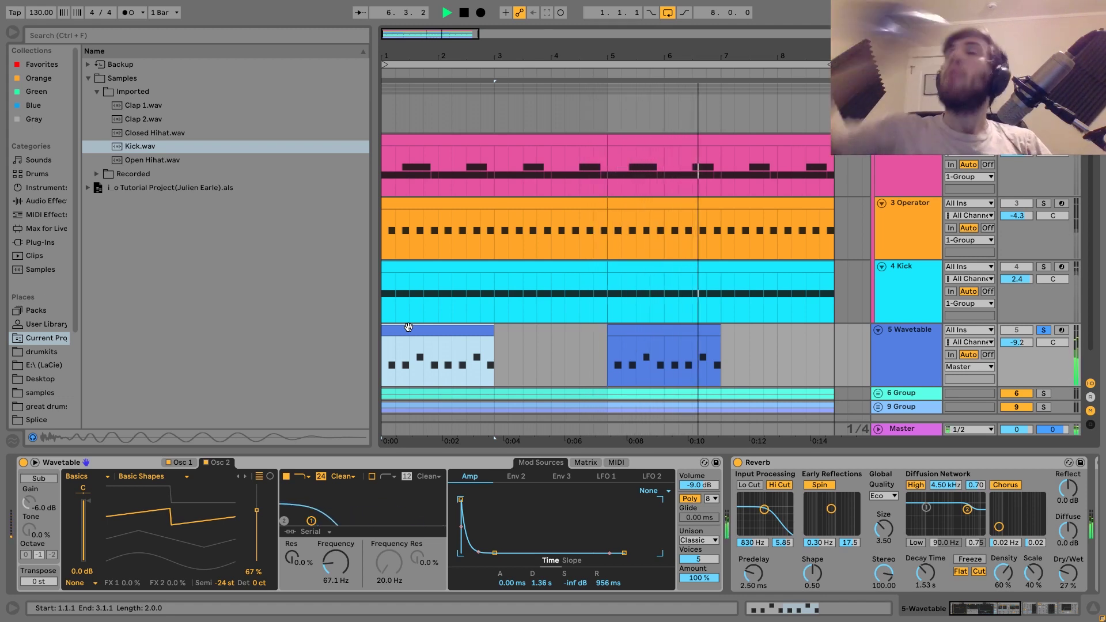
pyautogui.press('space')
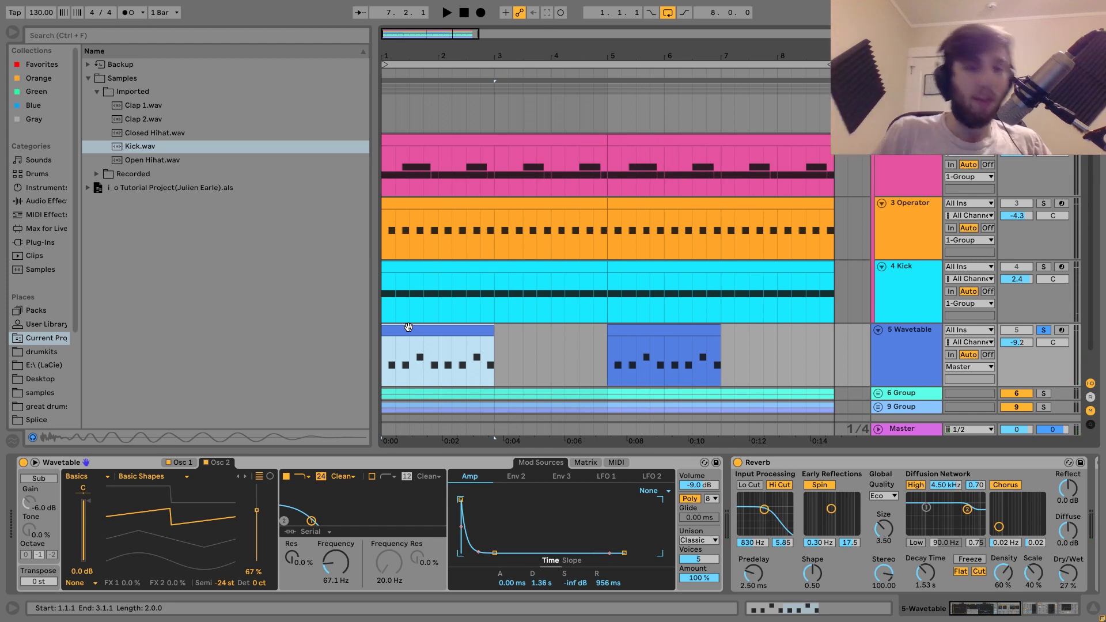
pyautogui.doubleClick(437, 327)
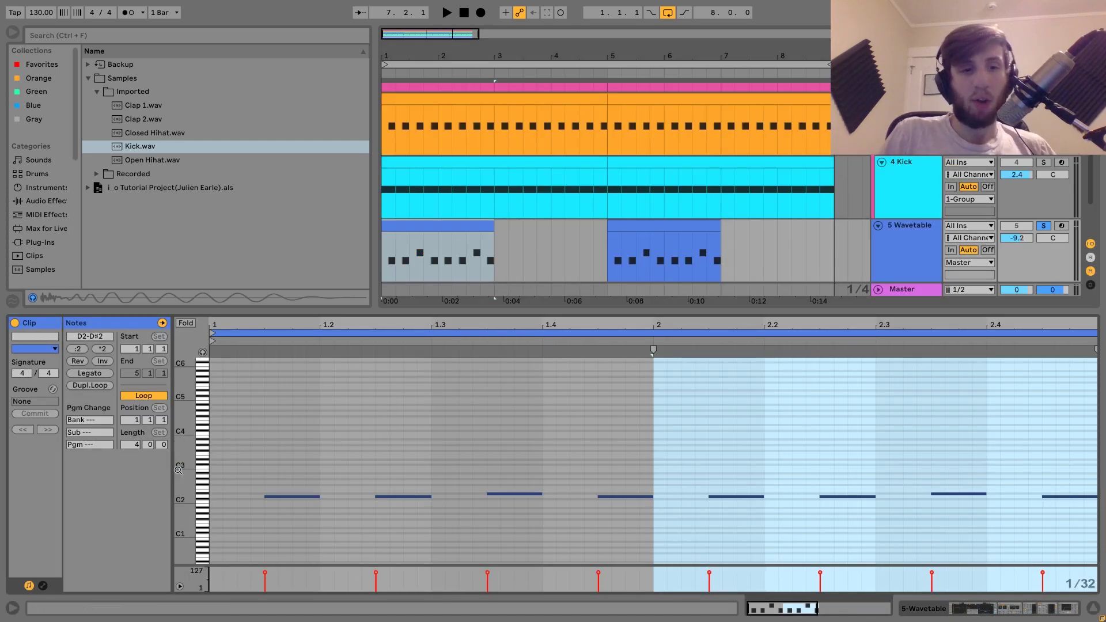
# Play the Wavetable clip's notes, then return to the Wavetable and Reverb device chain.
pyautogui.scroll(3, 178, 470)
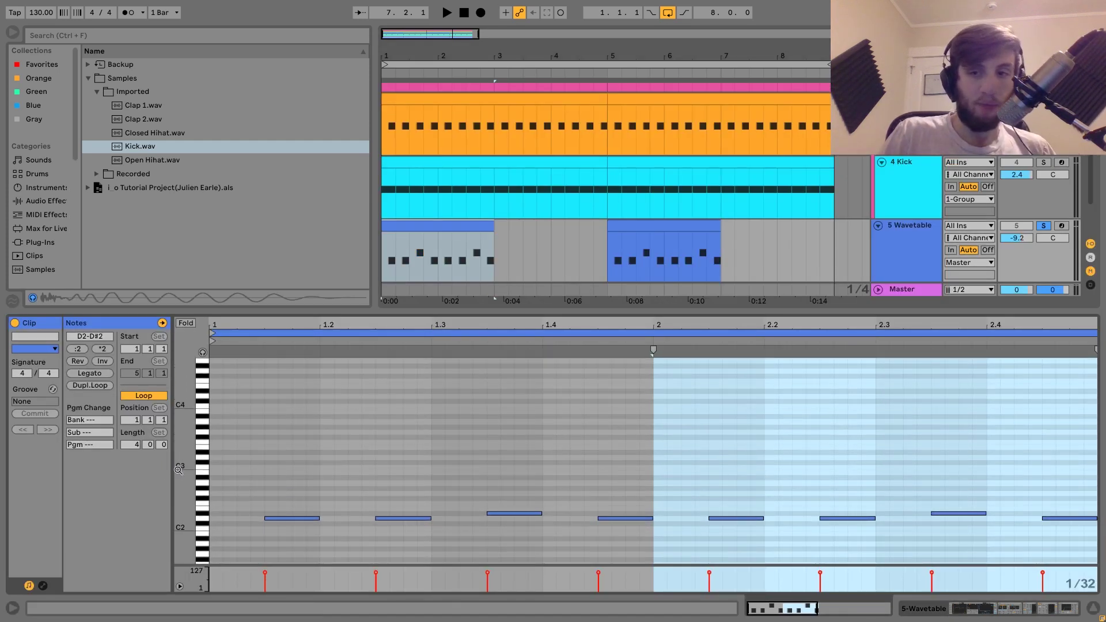
pyautogui.press('space')
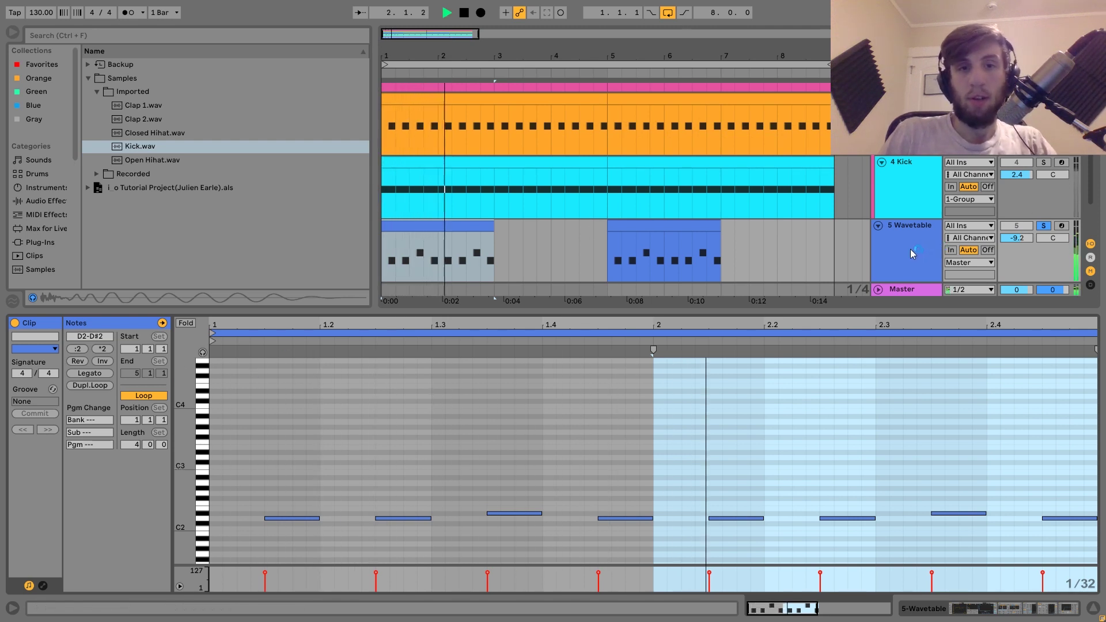
pyautogui.press('space')
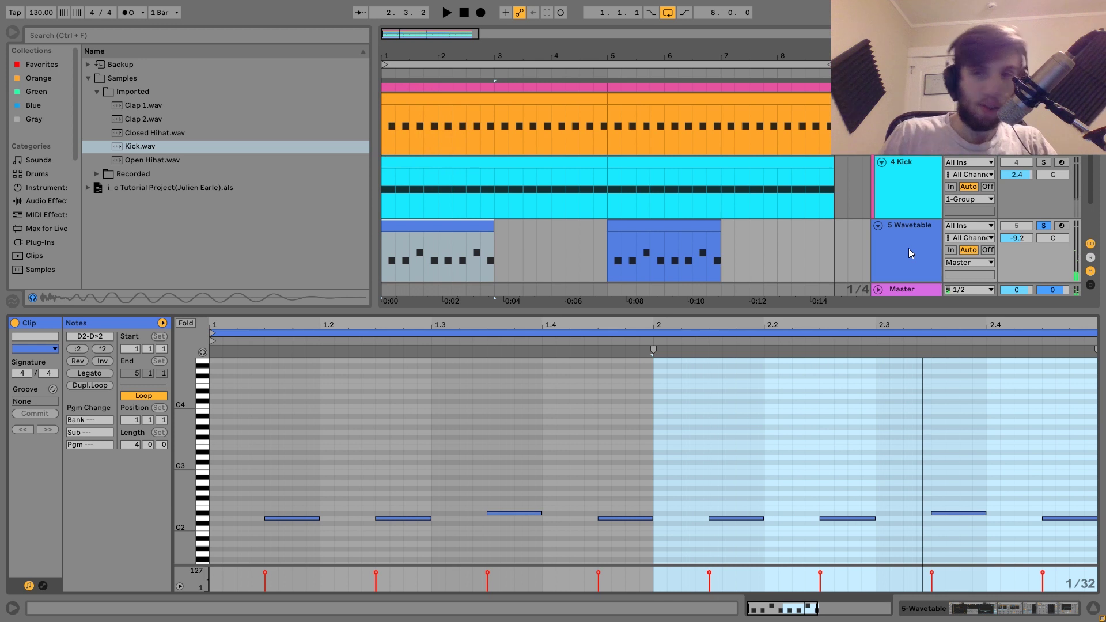
pyautogui.doubleClick(908, 247)
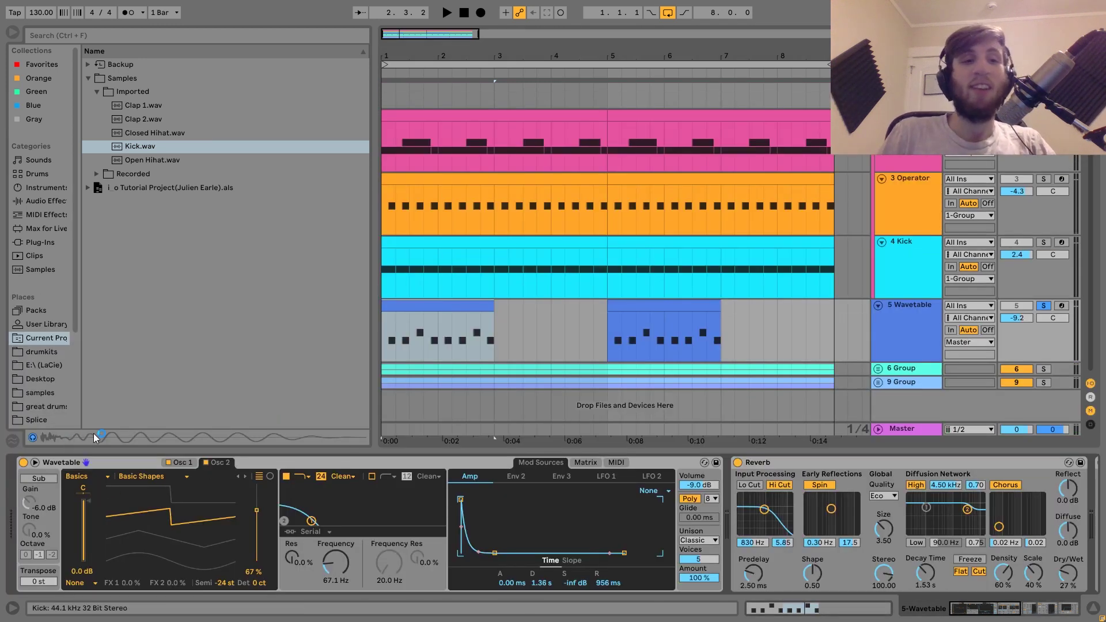
pyautogui.click(183, 466)
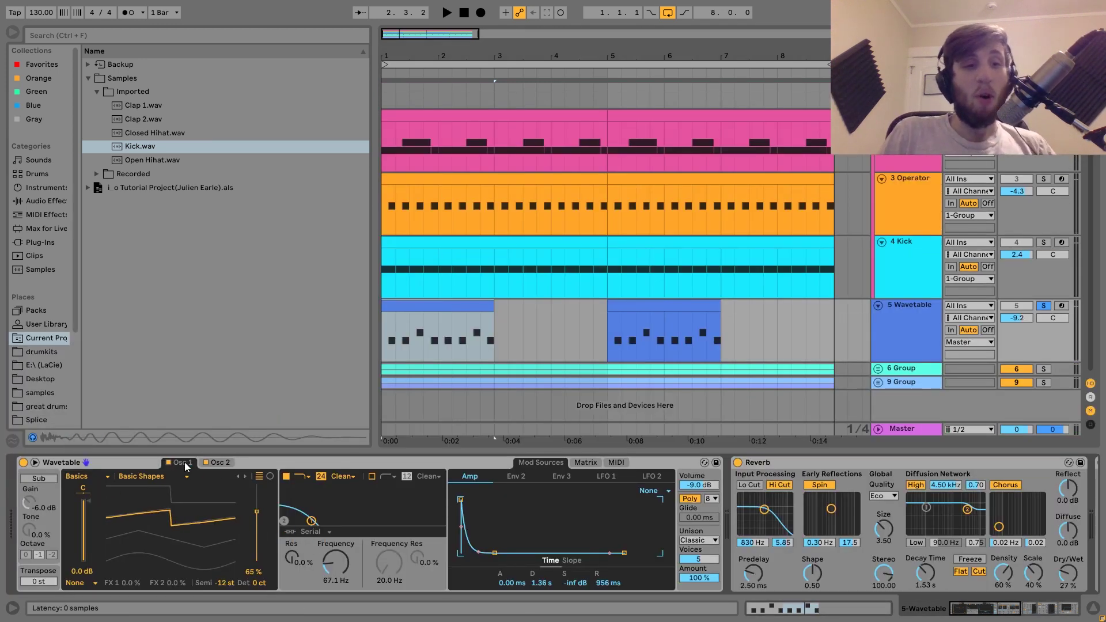
pyautogui.click(220, 465)
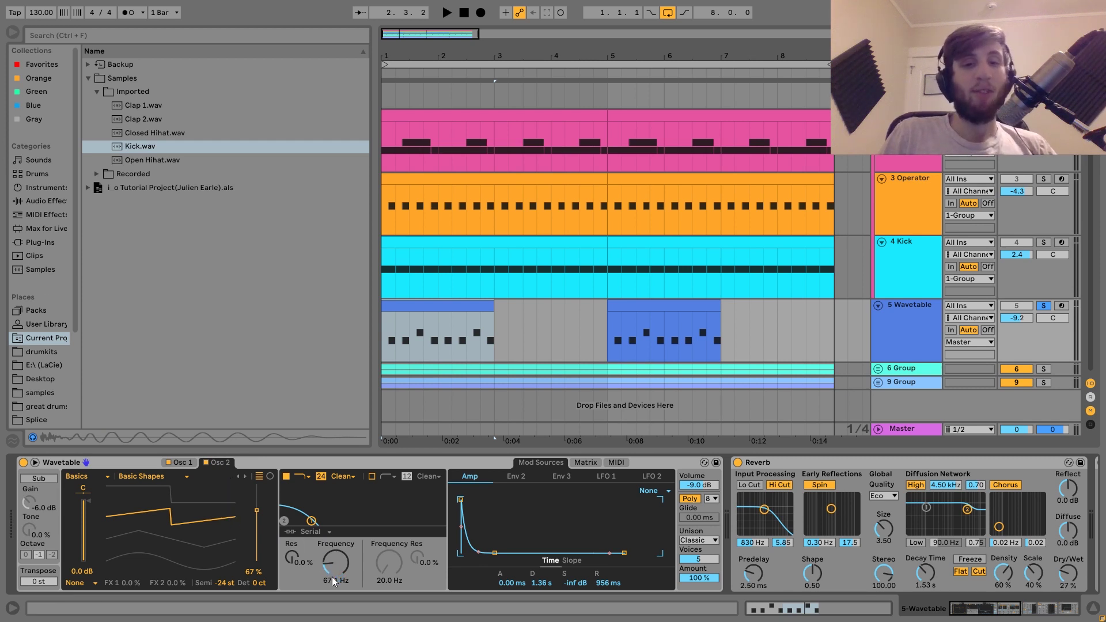
pyautogui.press('space')
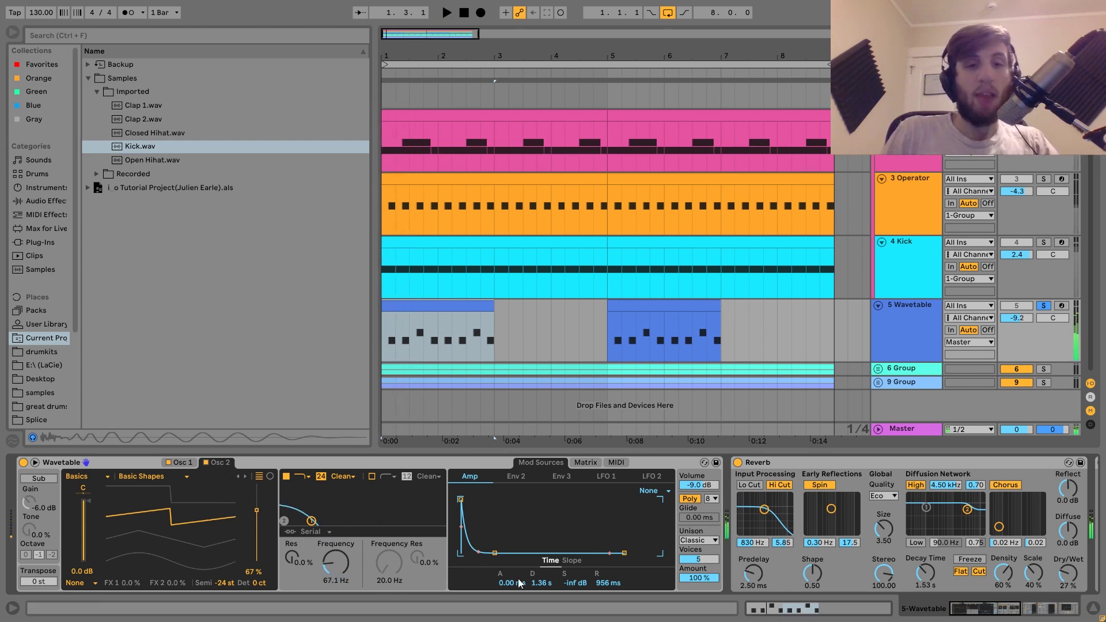
pyautogui.click(583, 465)
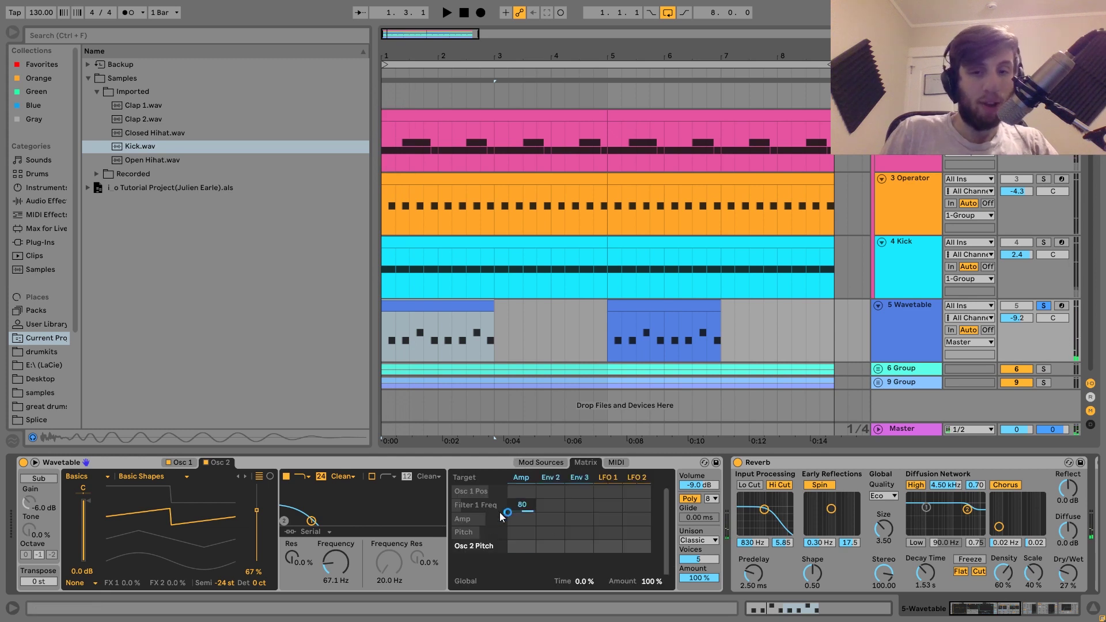
pyautogui.click(537, 460)
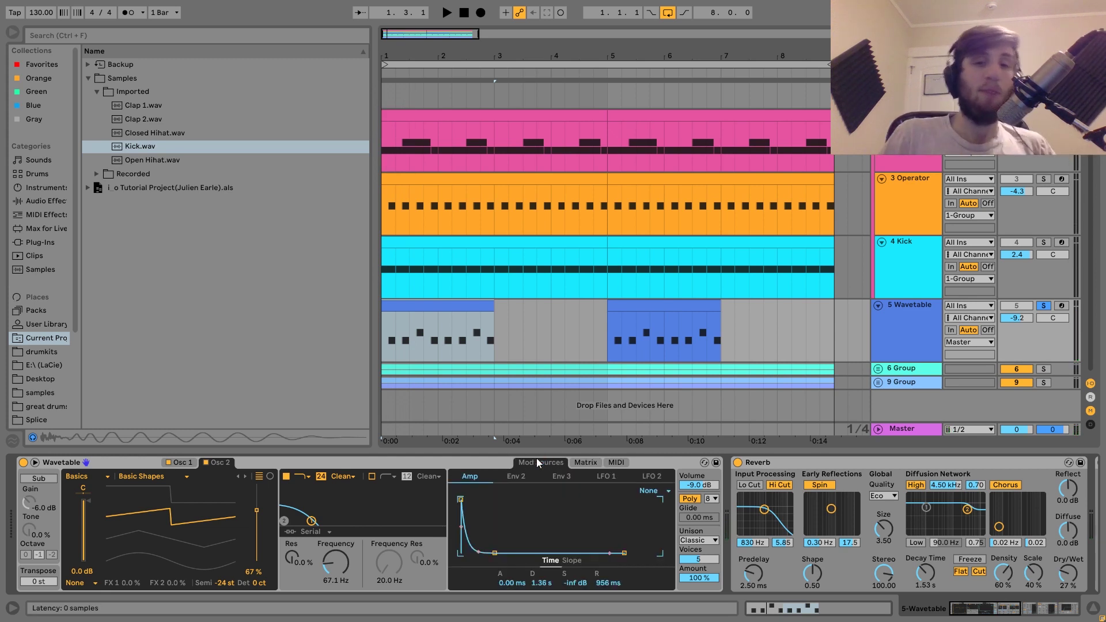
pyautogui.press('space')
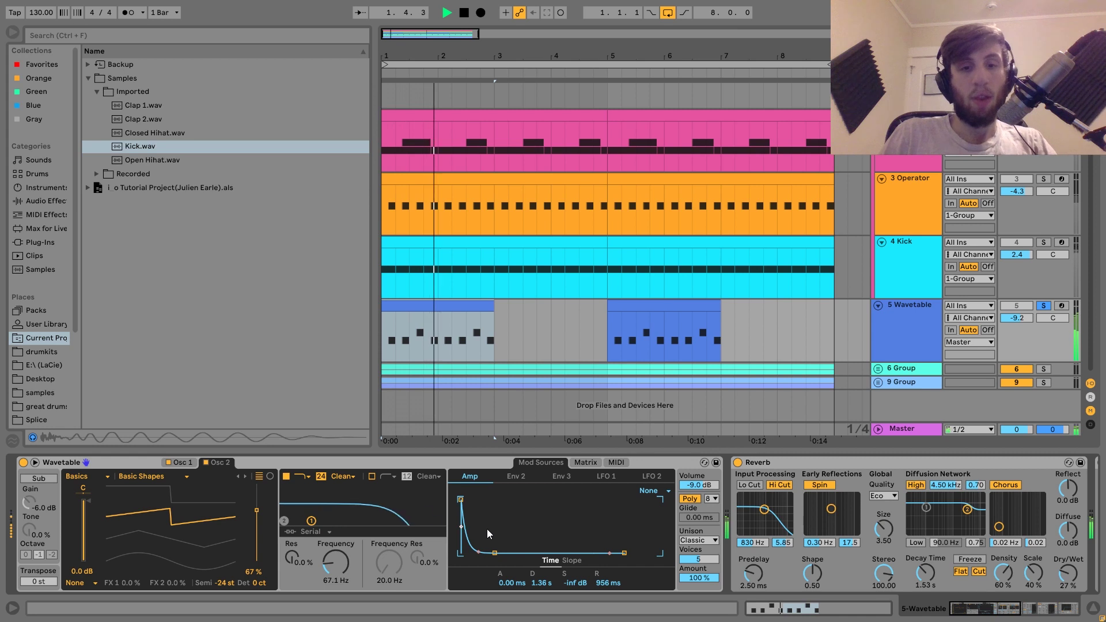
pyautogui.press('space')
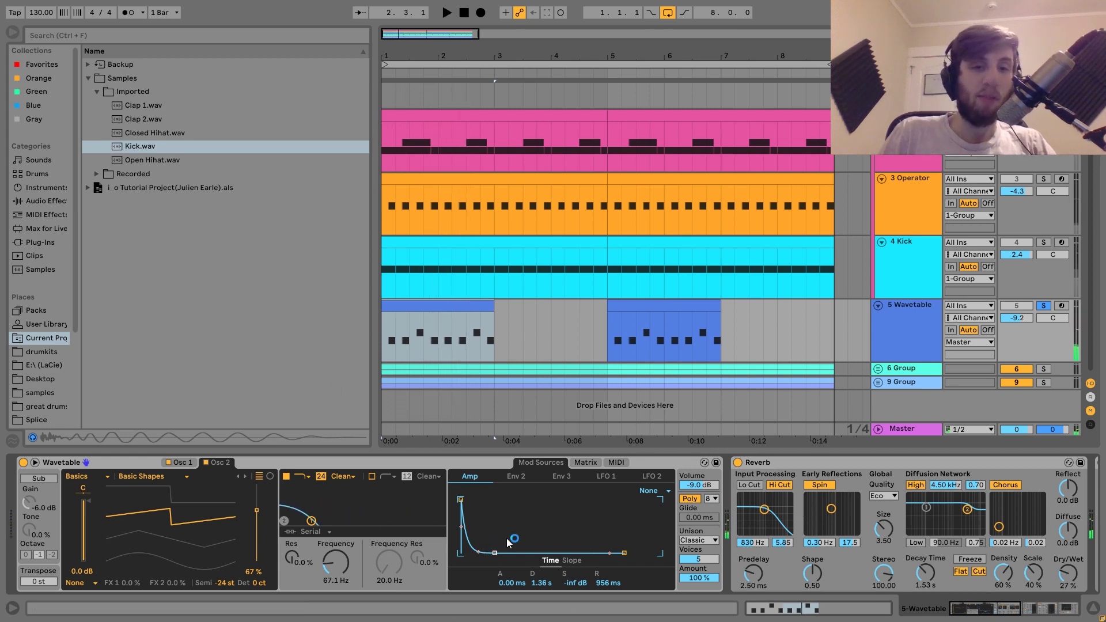
pyautogui.press('space')
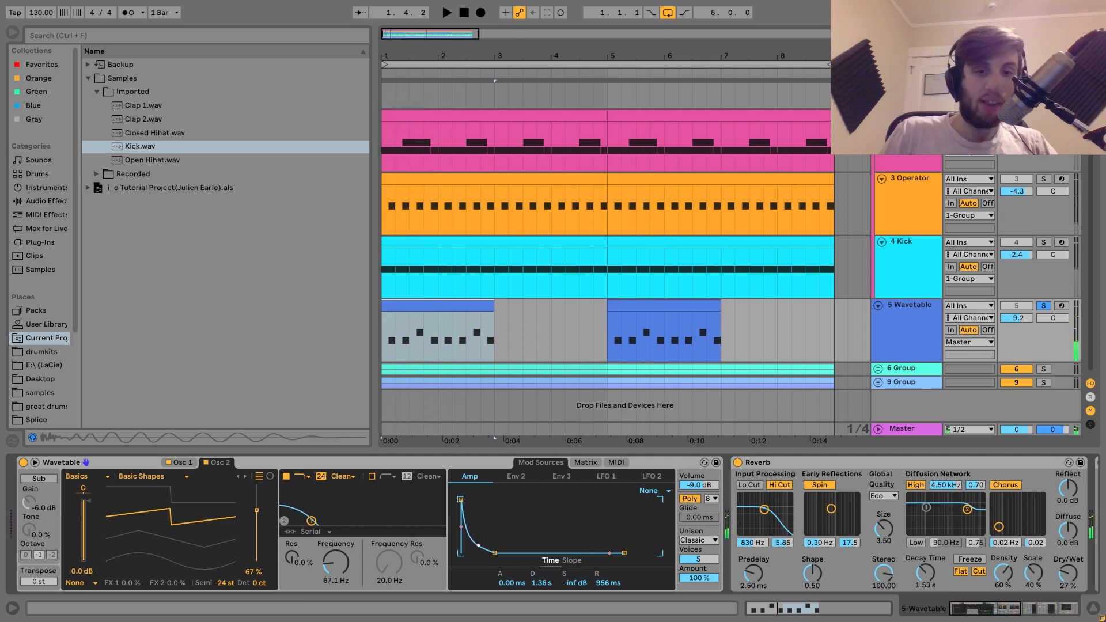
pyautogui.press('space')
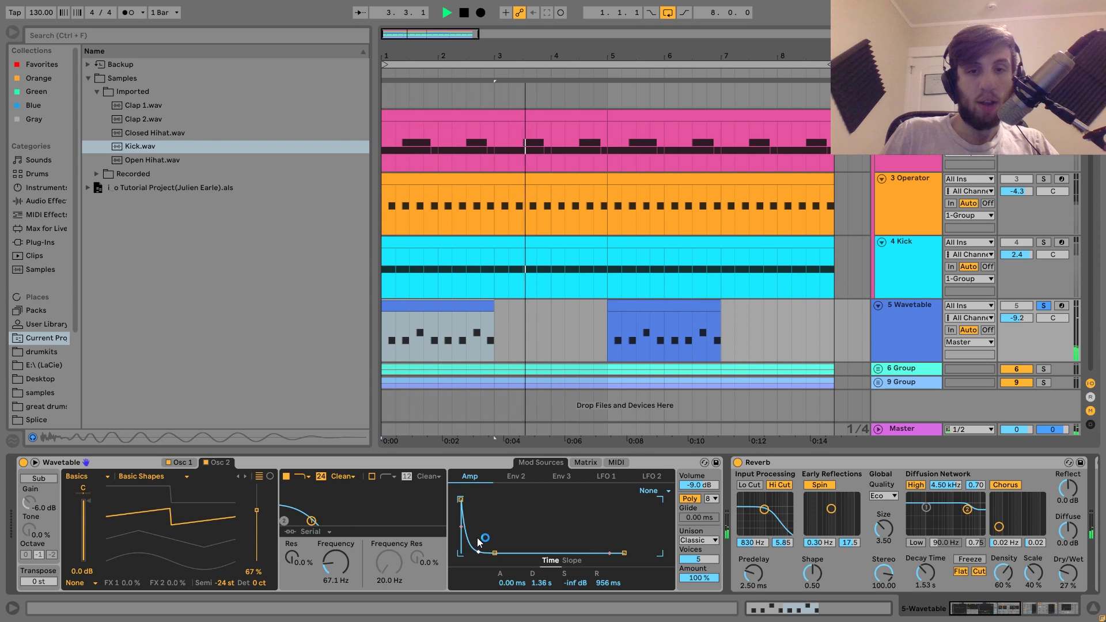
pyautogui.press('space')
pyautogui.press('space')
pyautogui.press('space')
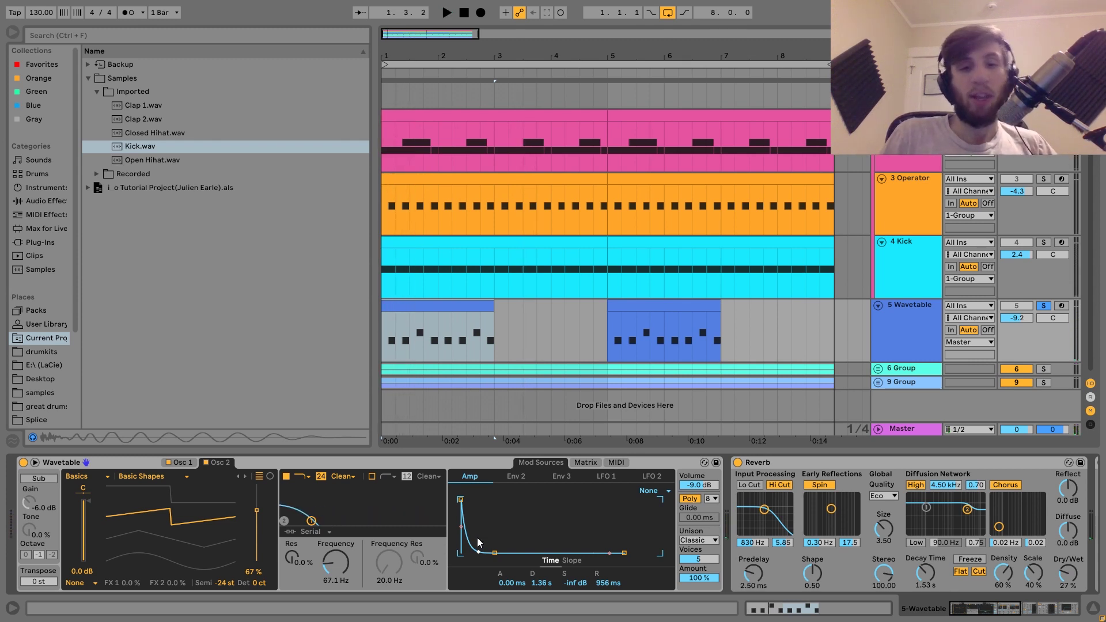
pyautogui.hscroll(5, 477, 541)
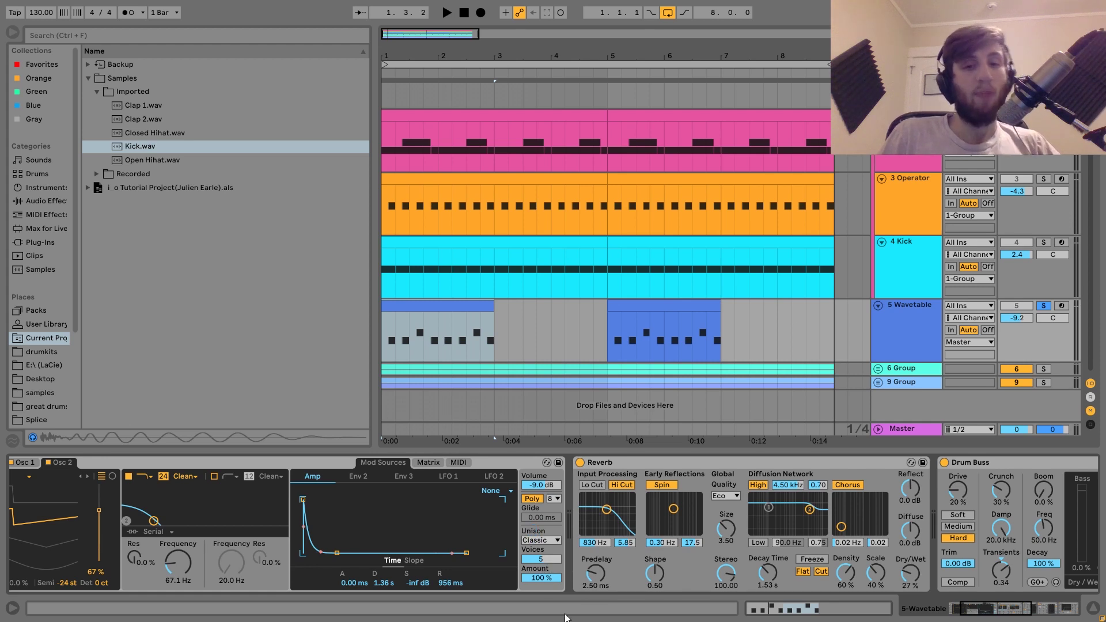
# Hear the Wavetable bass with unison off, then set Unison to Classic with 5 voices.
pyautogui.press('space')
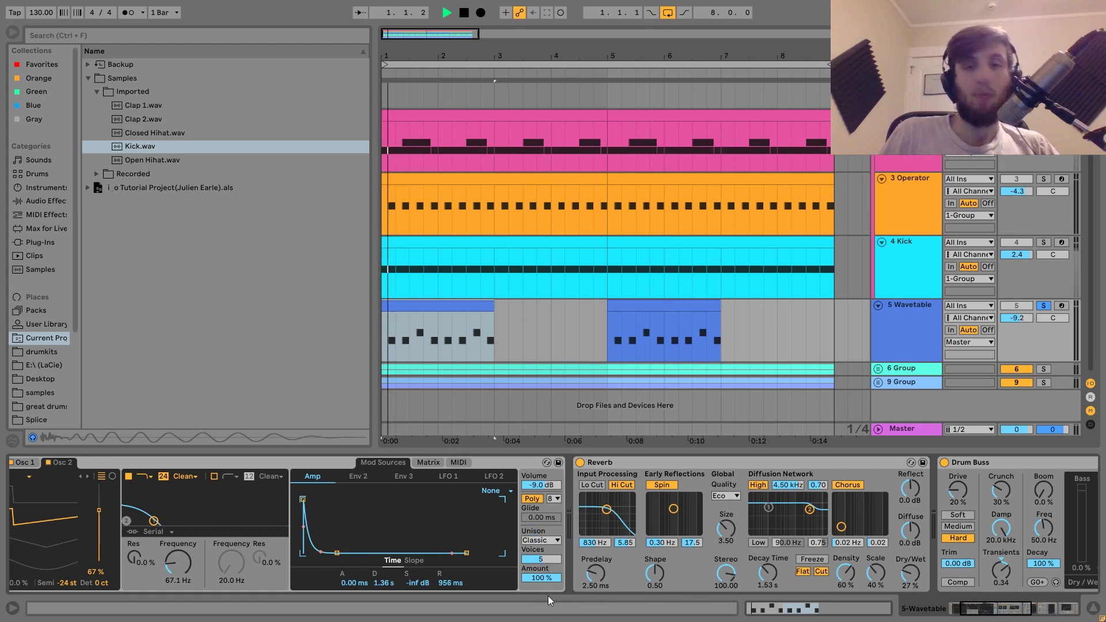
pyautogui.press('space')
pyautogui.click(534, 541)
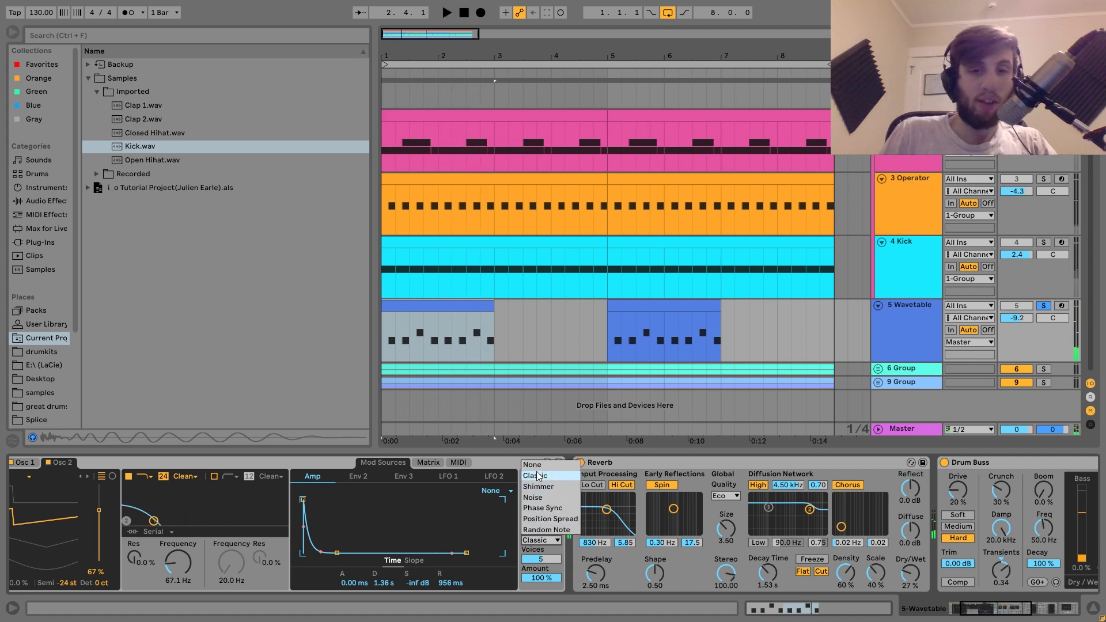
pyautogui.click(532, 464)
pyautogui.press('space')
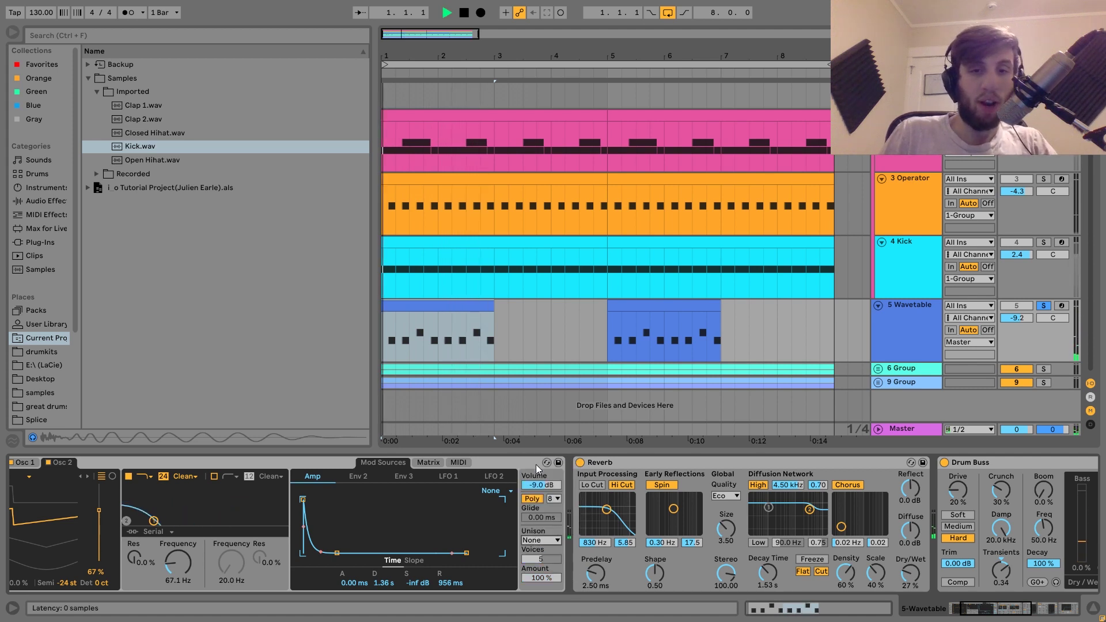
pyautogui.click(537, 541)
pyautogui.click(540, 477)
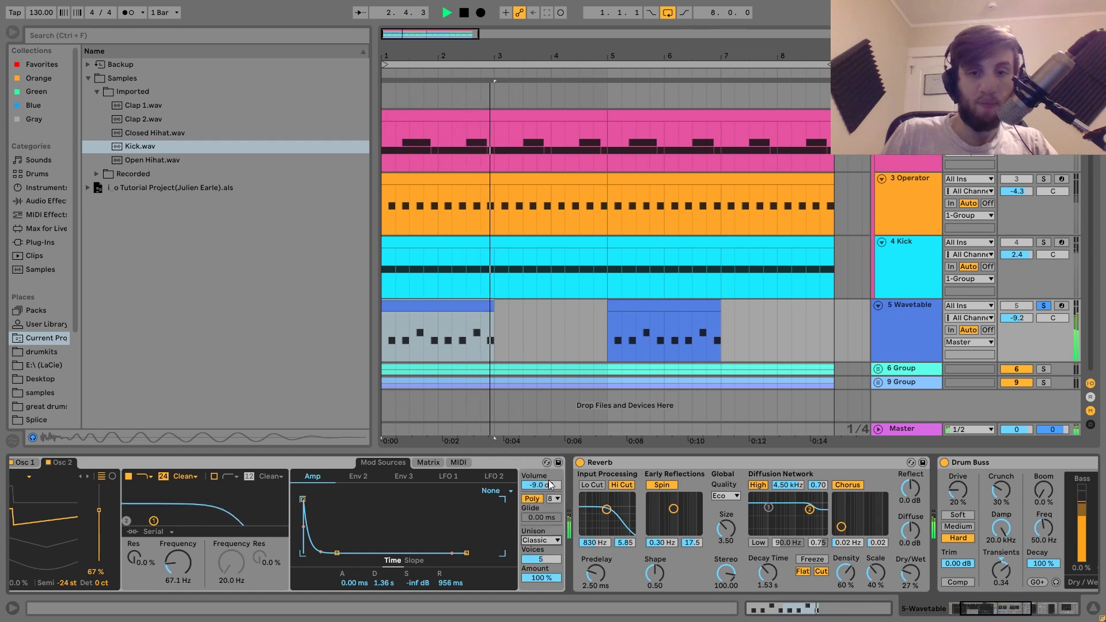
pyautogui.press('space')
# Play the loop a few times to hear the Classic 5-voice bass.
pyautogui.scroll(-5, 548, 506)
pyautogui.scroll(-5, 551, 514)
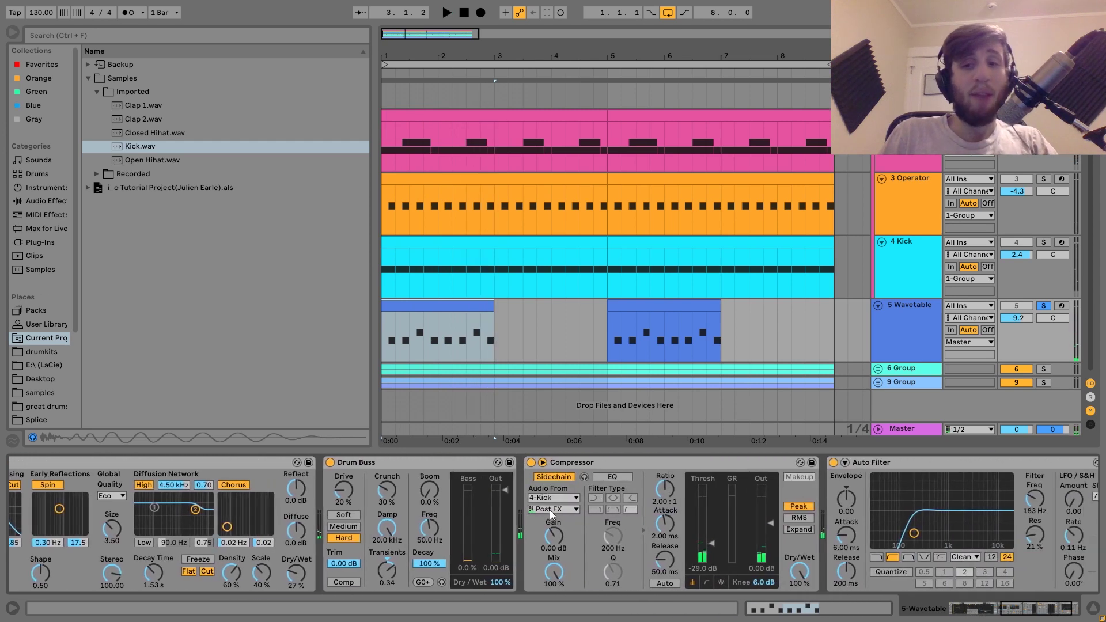
pyautogui.scroll(6, 541, 535)
pyautogui.press('space')
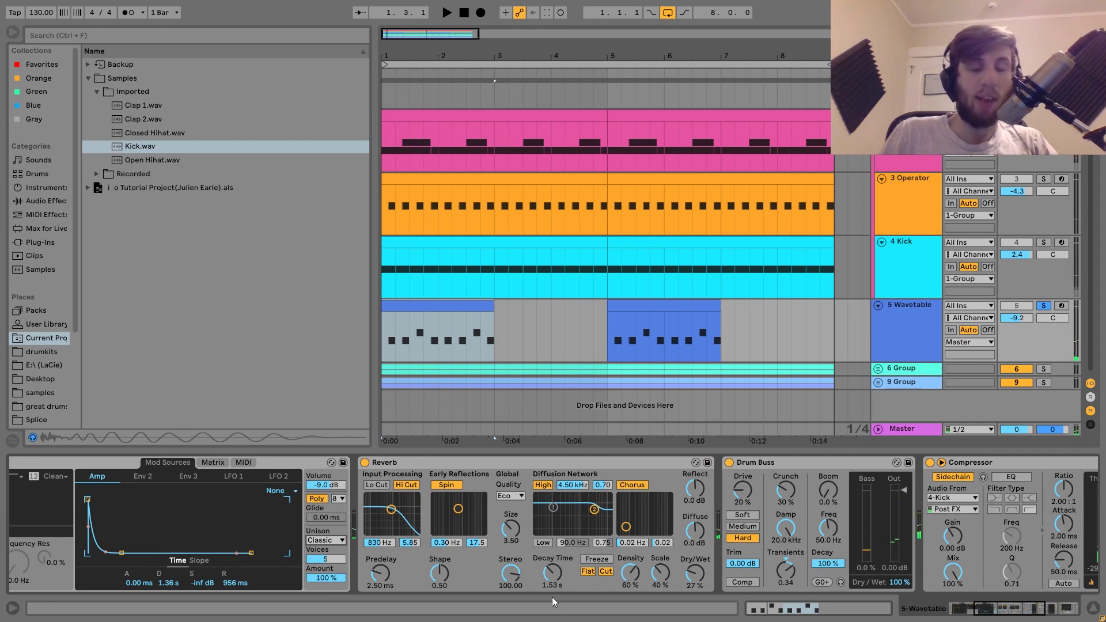
pyautogui.press('space')
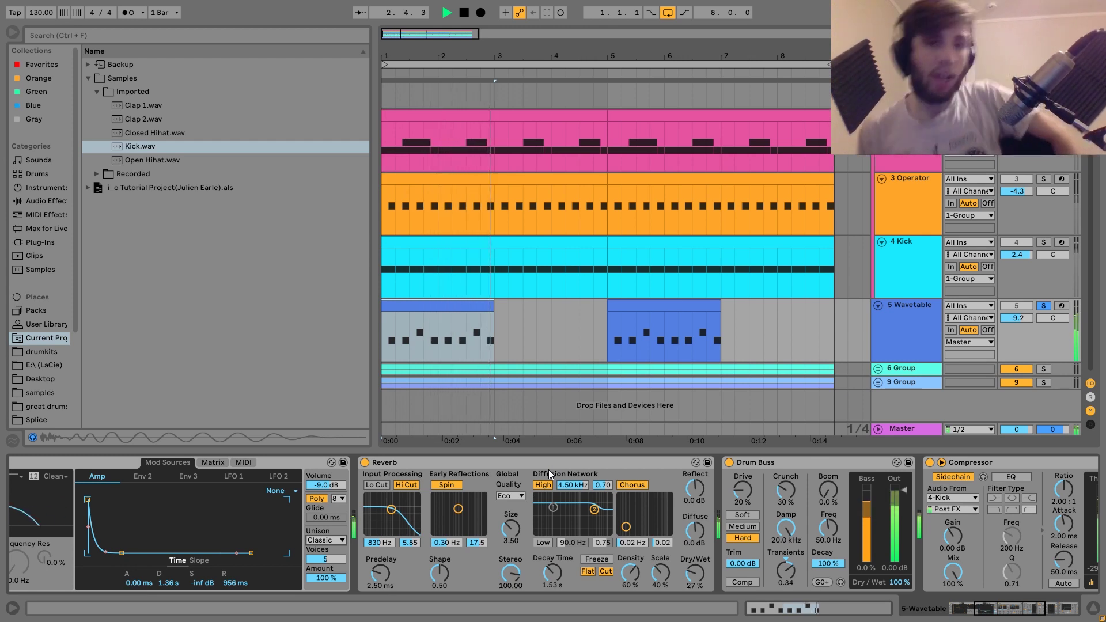
pyautogui.press('space')
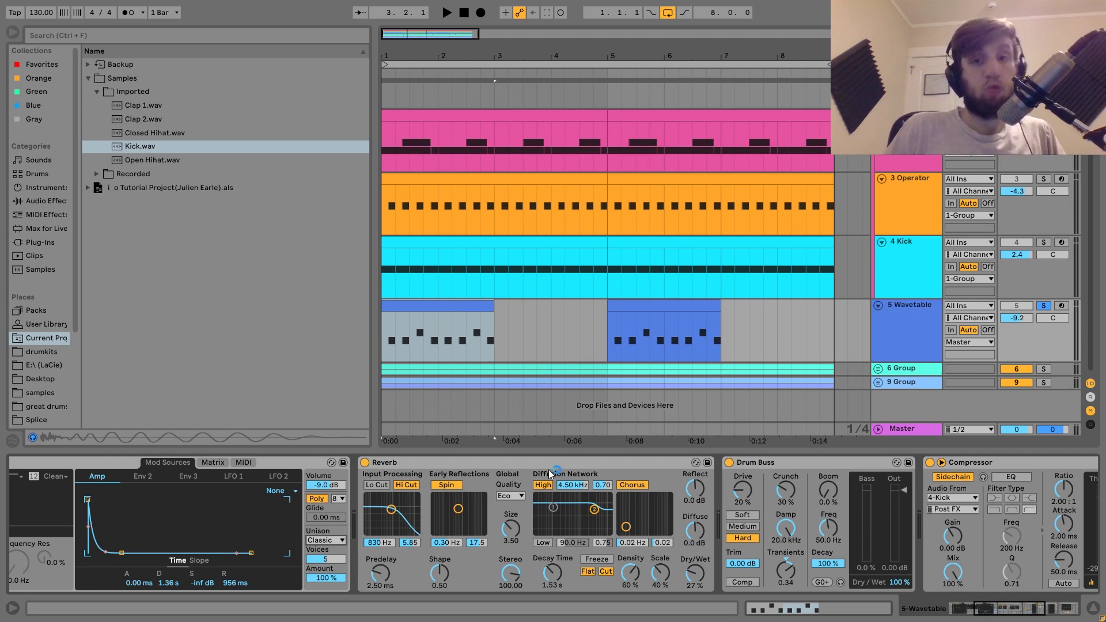
pyautogui.press('space')
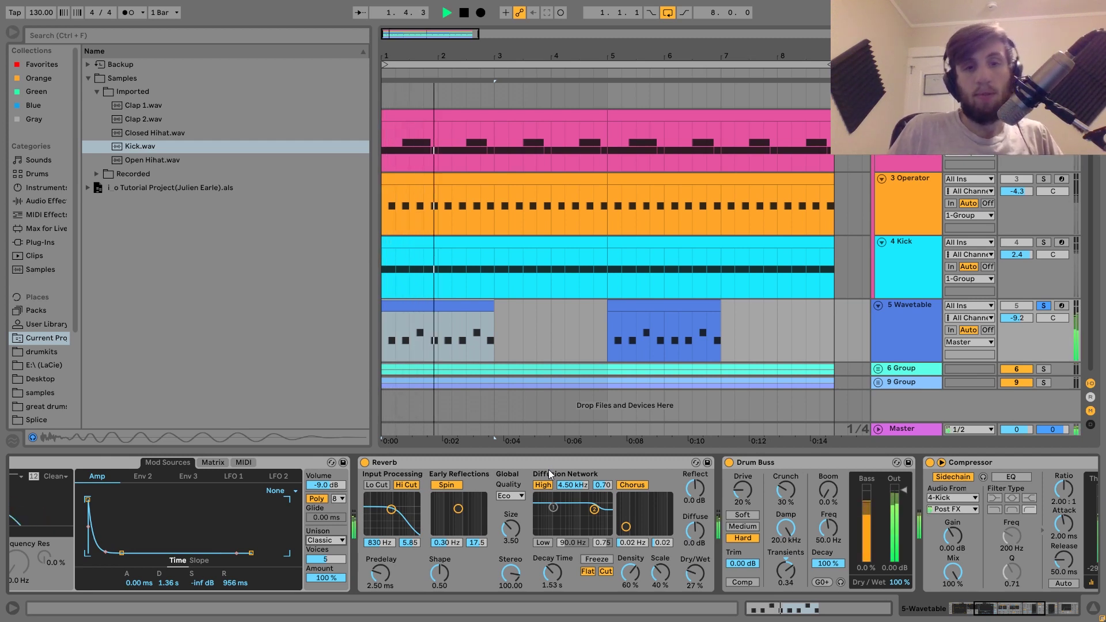
pyautogui.press('space')
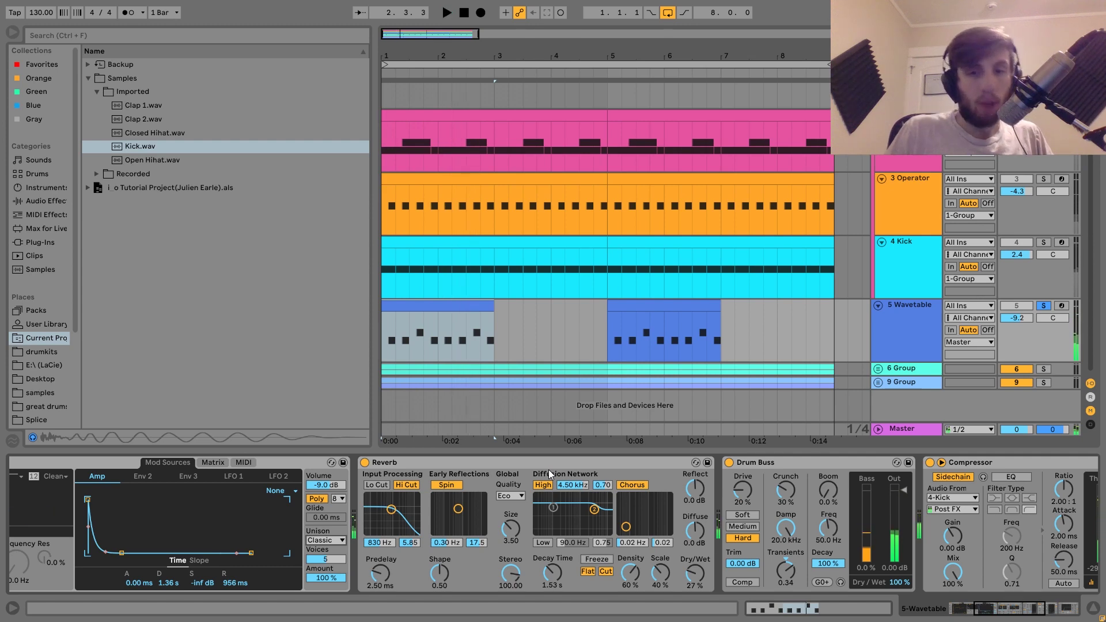
# Compare the bass with Drum Buss bypassed during playback, then switch it back on.
pyautogui.scroll(-6, 548, 469)
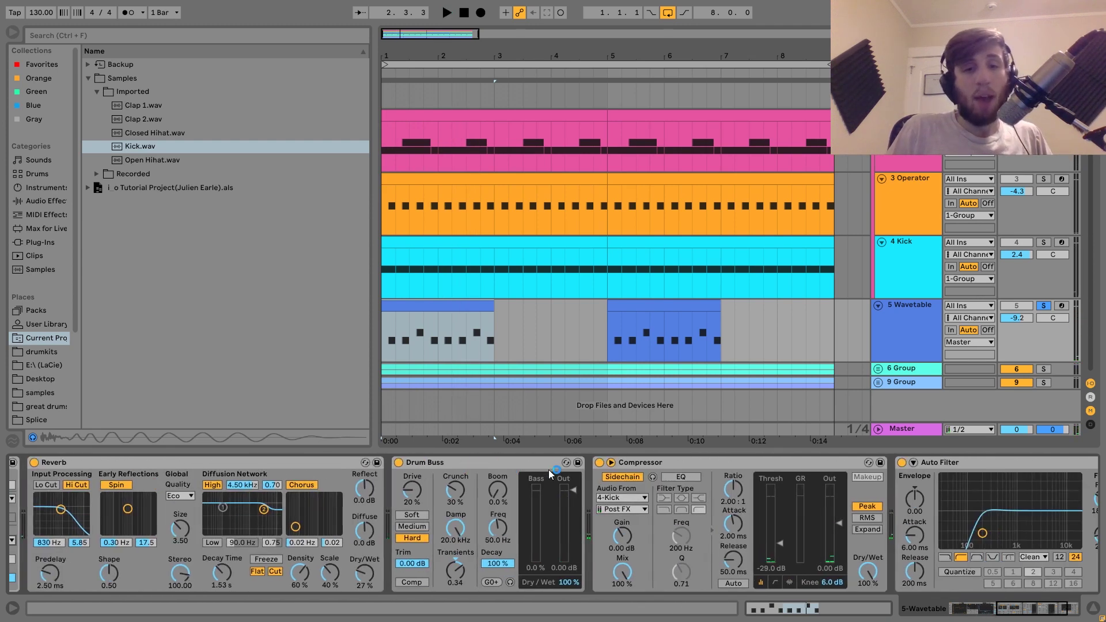
pyautogui.click(398, 464)
pyautogui.press('space')
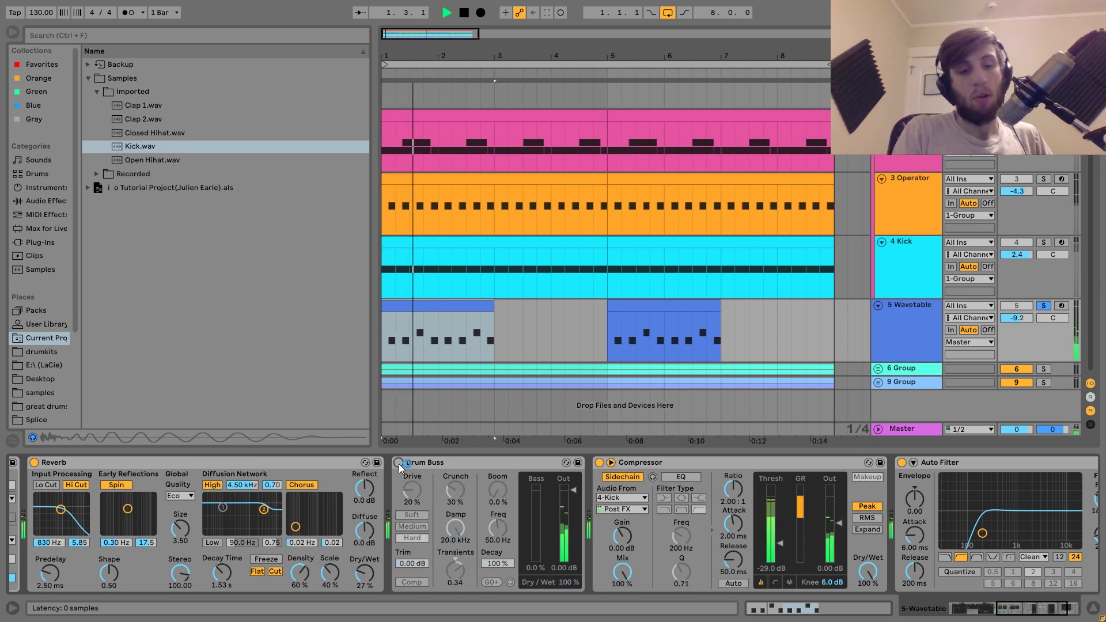
pyautogui.click(397, 463)
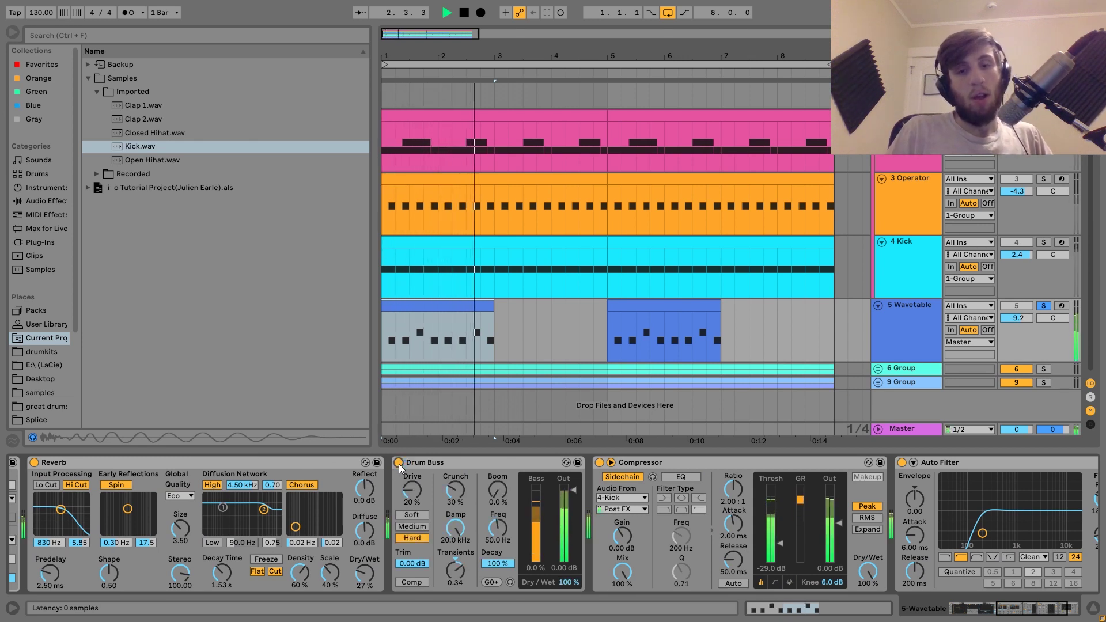
pyautogui.press('space')
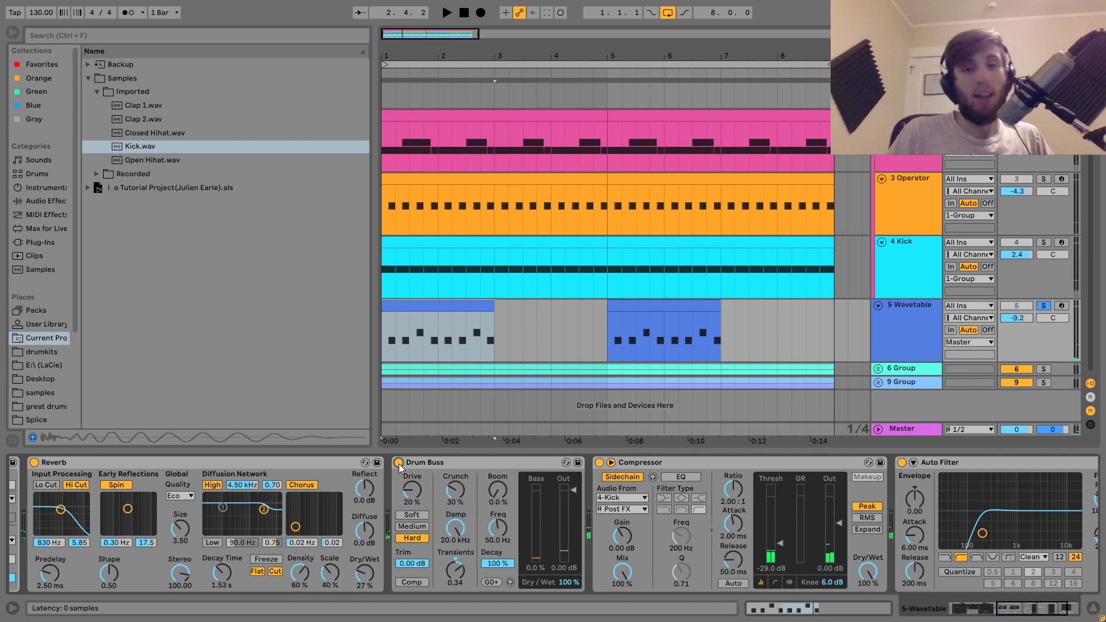
# Select the Kick-sidechained Compressor and play the loop to hear its ducking.
pyautogui.hscroll(2, 399, 464)
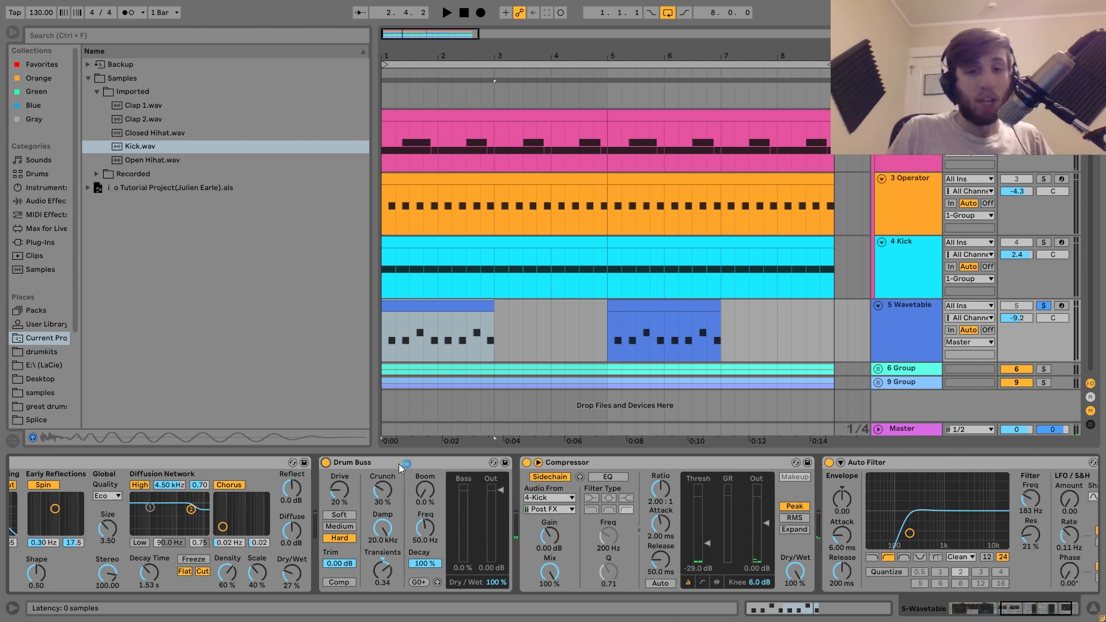
pyautogui.click(565, 464)
pyautogui.hscroll(3, 563, 461)
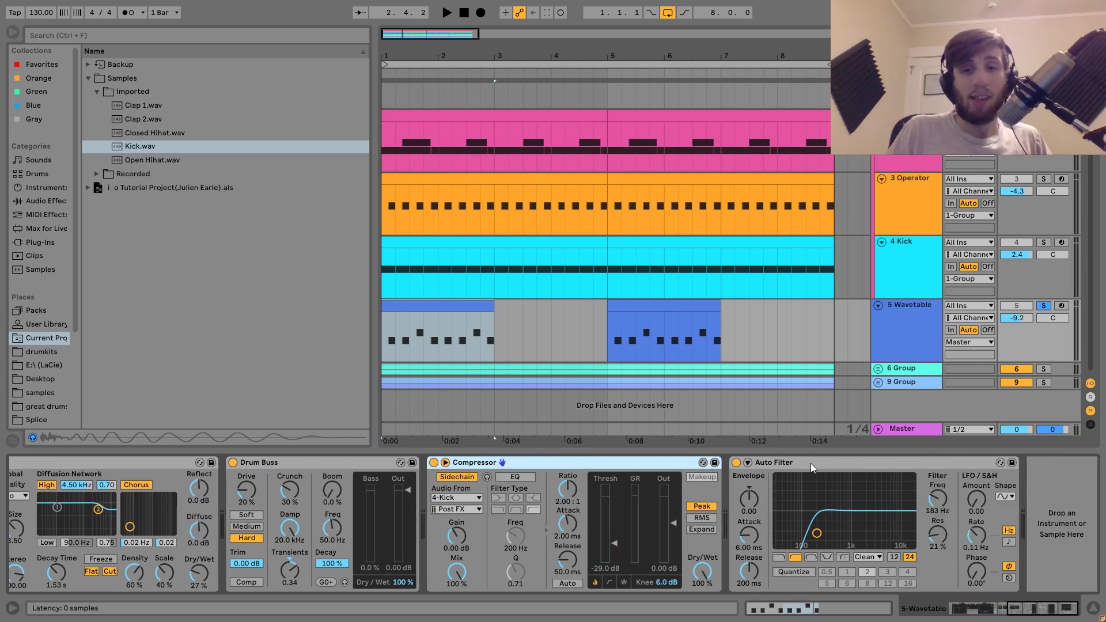
pyautogui.press('space')
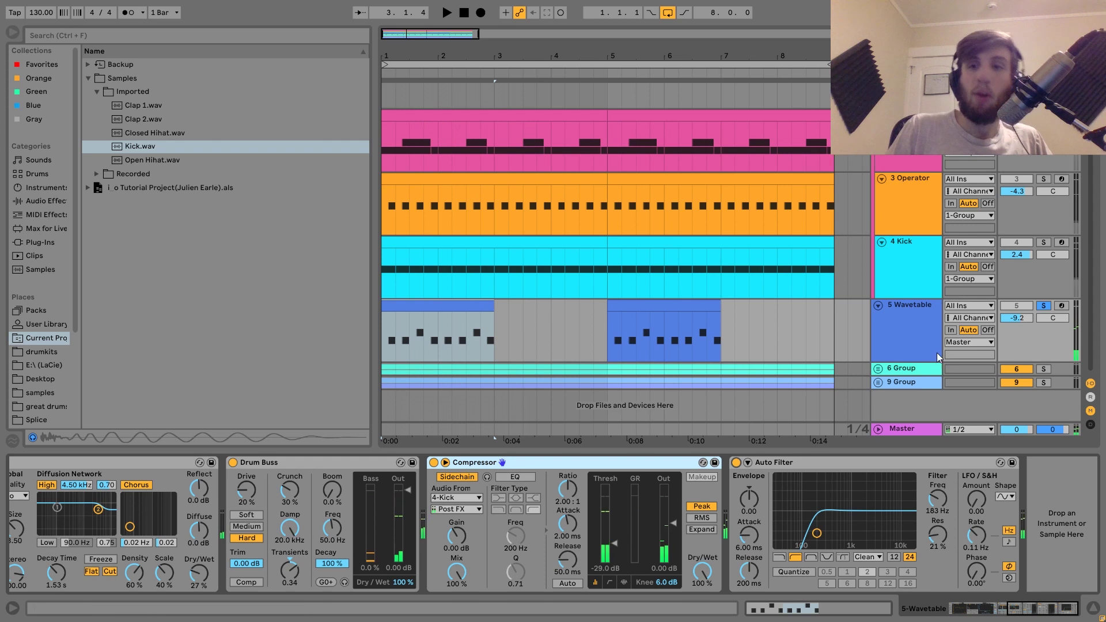
pyautogui.press('space')
# Briefly solo Kick, compare the bass with Auto Filter bypassed, then restore the filter.
pyautogui.scroll(1, 939, 354)
pyautogui.keyDown('ctrl'); pyautogui.click(1043, 267); pyautogui.keyUp('ctrl')
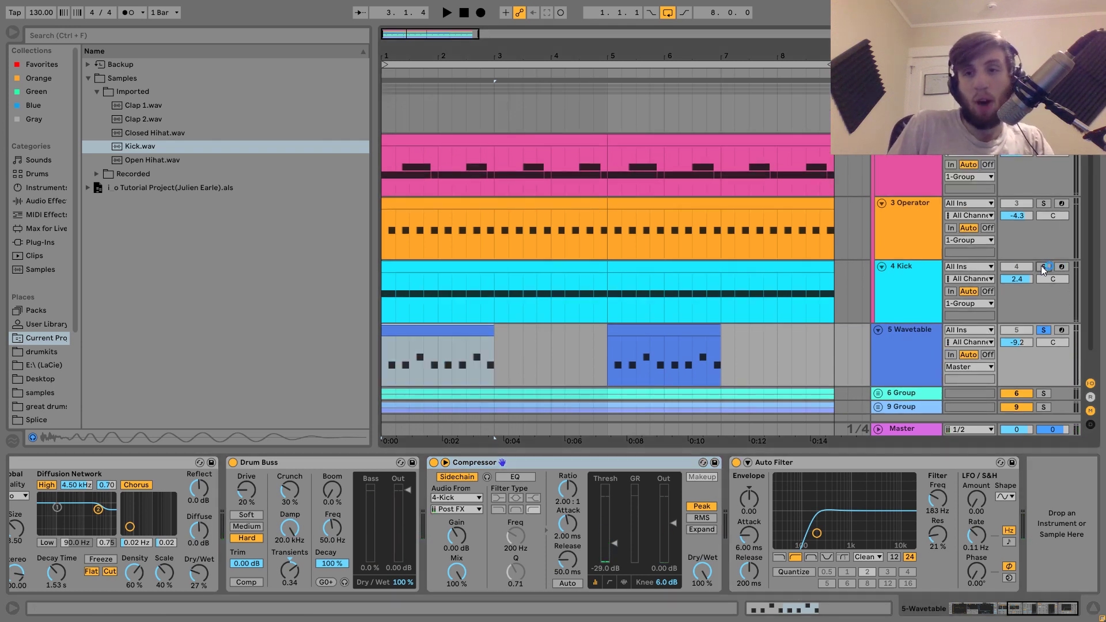
pyautogui.click(736, 463)
pyautogui.press('space')
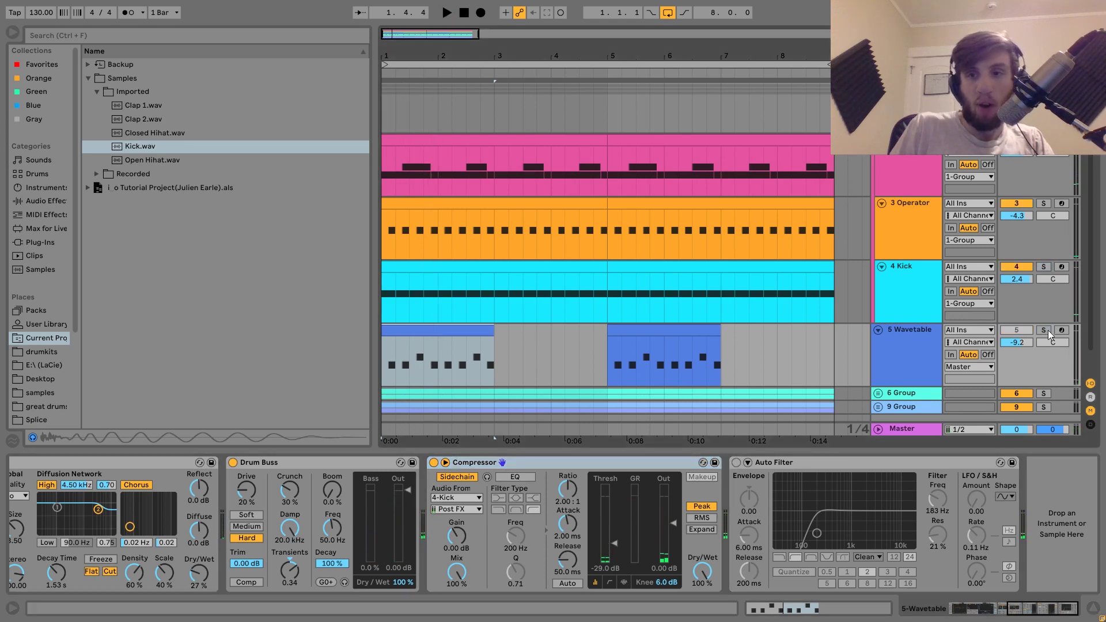
pyautogui.click(1043, 330)
pyautogui.press('space')
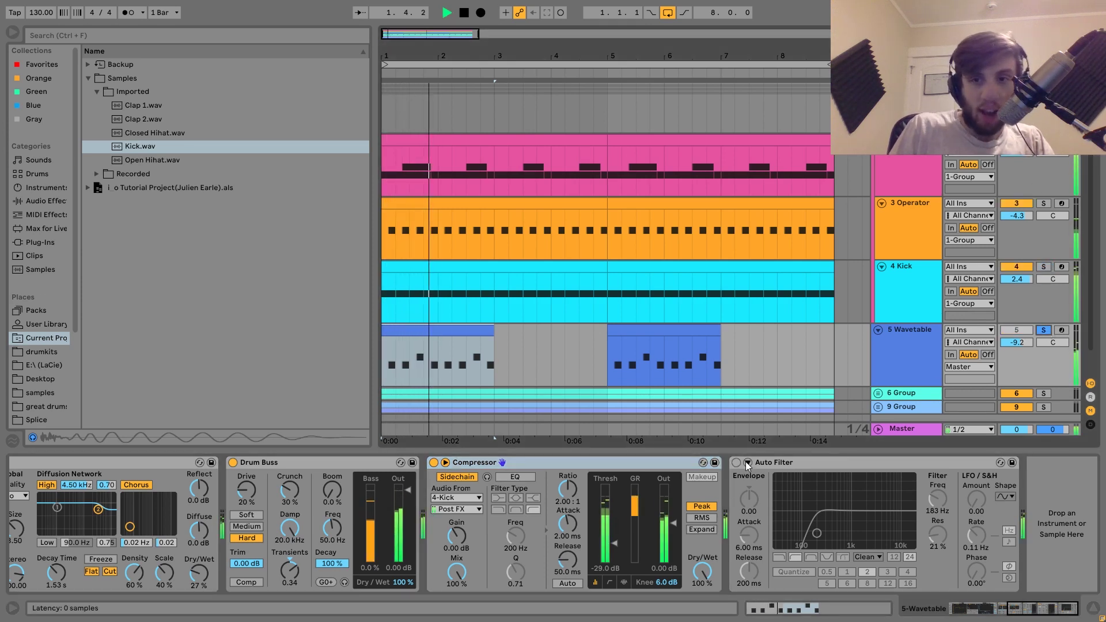
pyautogui.press('space')
pyautogui.click(736, 462)
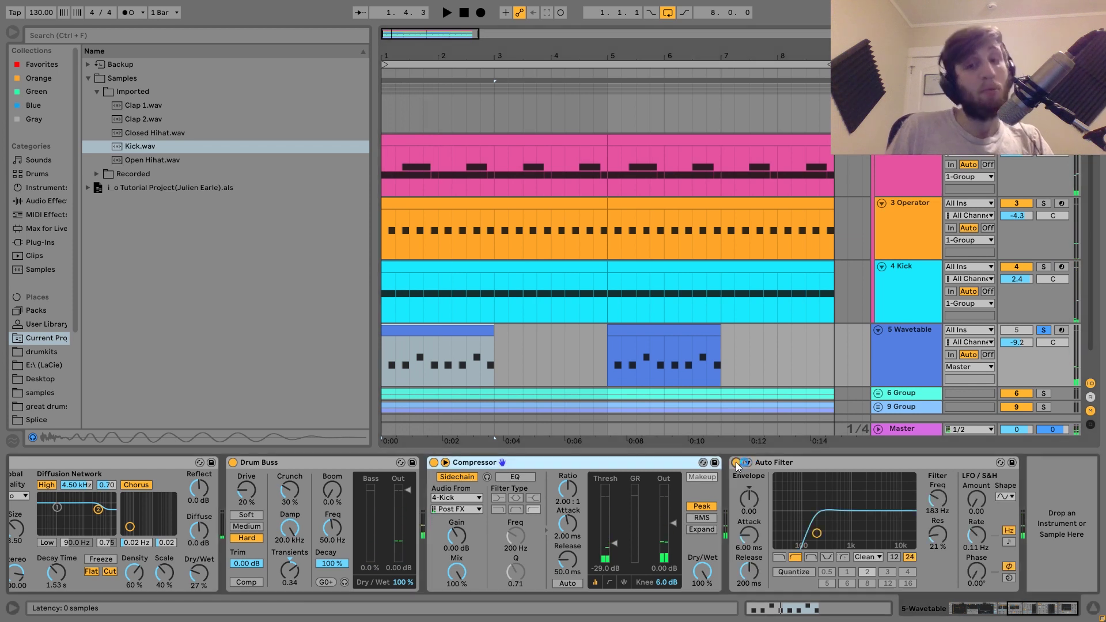
pyautogui.press('space')
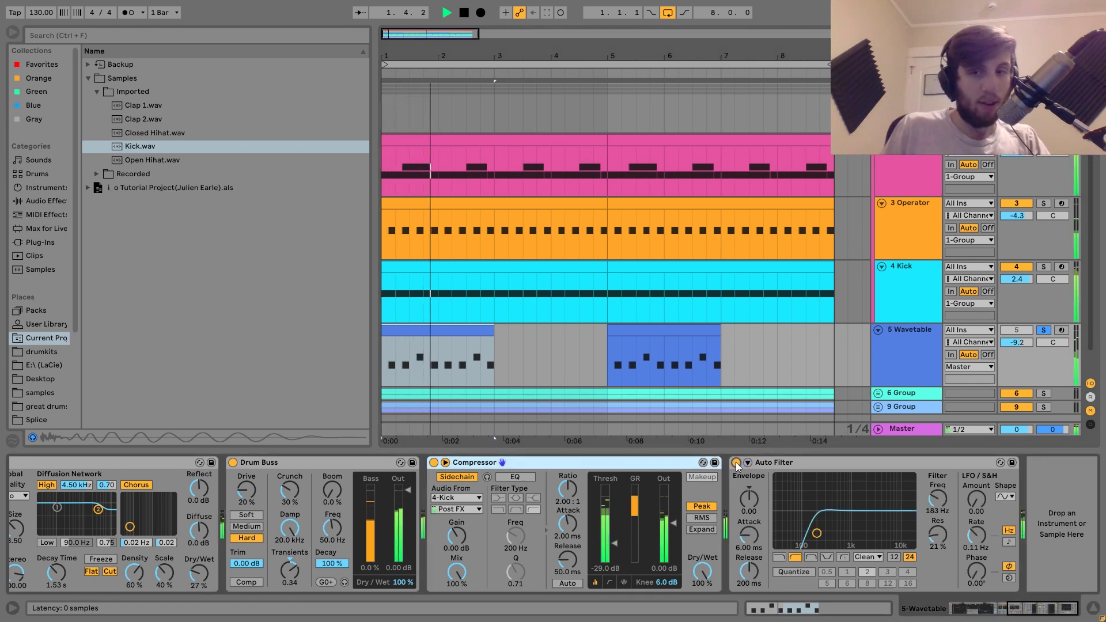
pyautogui.press('space')
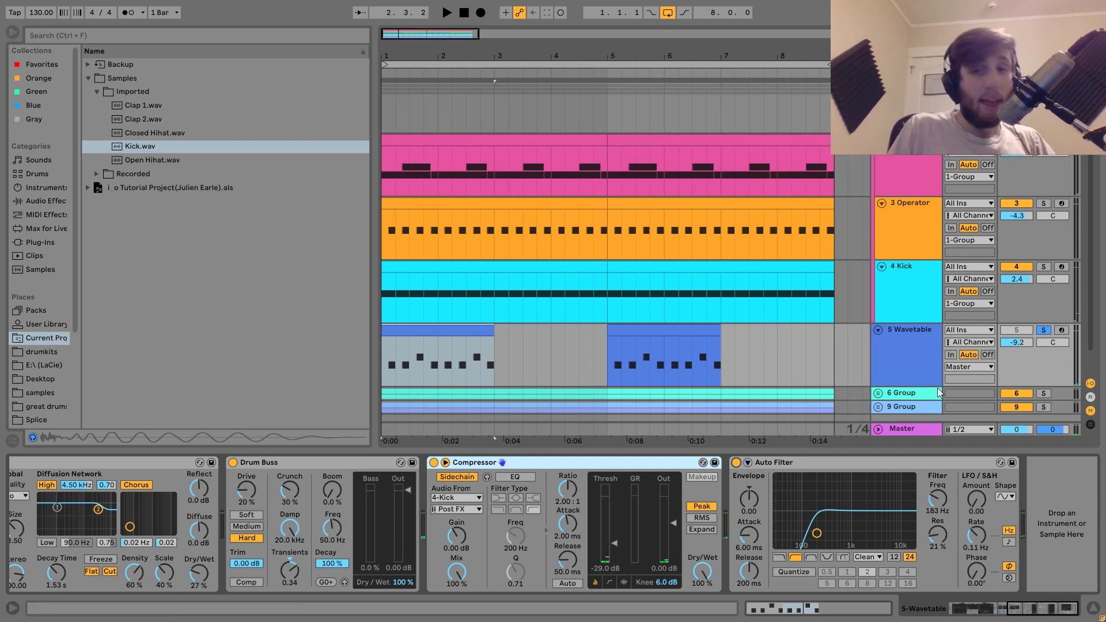
# Expand 6 Group to show Clap 1 and Clap 2, then solo and play it.
pyautogui.click(899, 394)
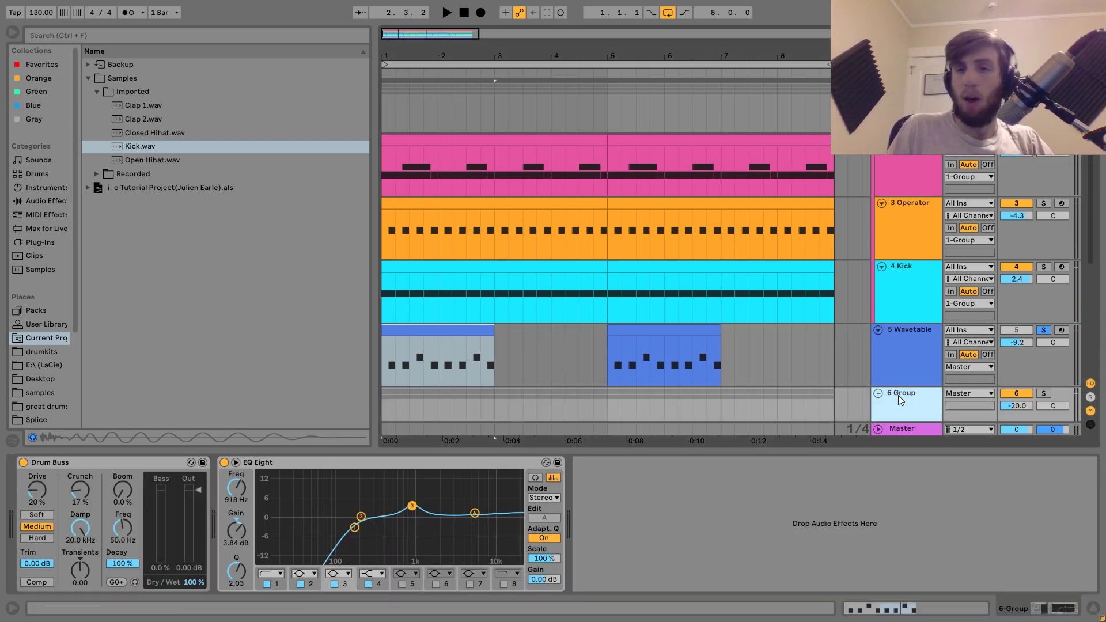
pyautogui.doubleClick(897, 395)
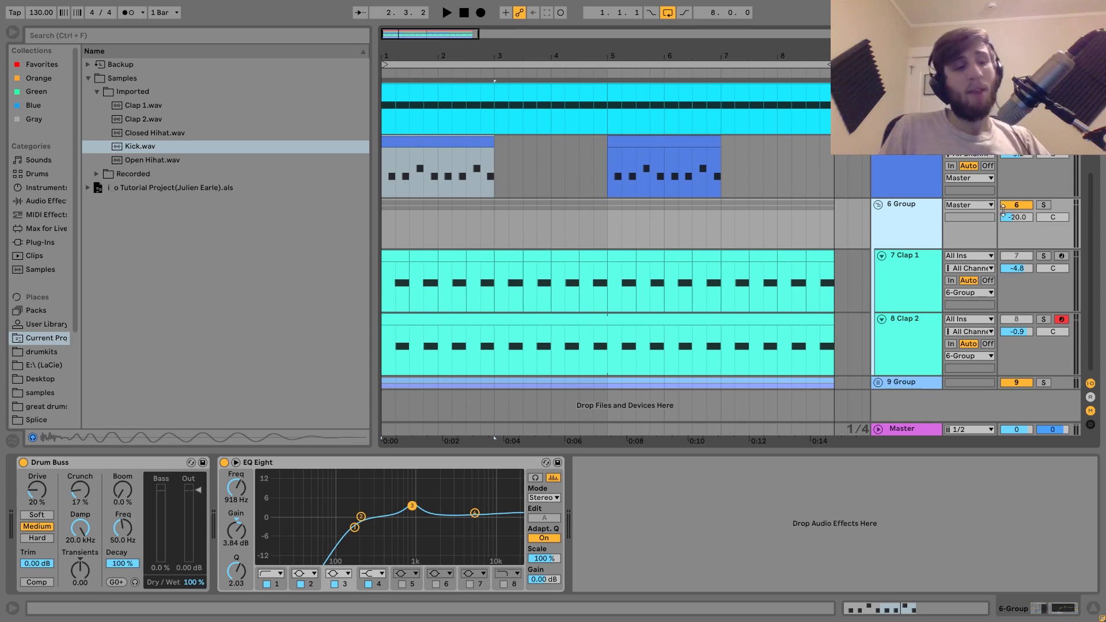
pyautogui.click(1043, 205)
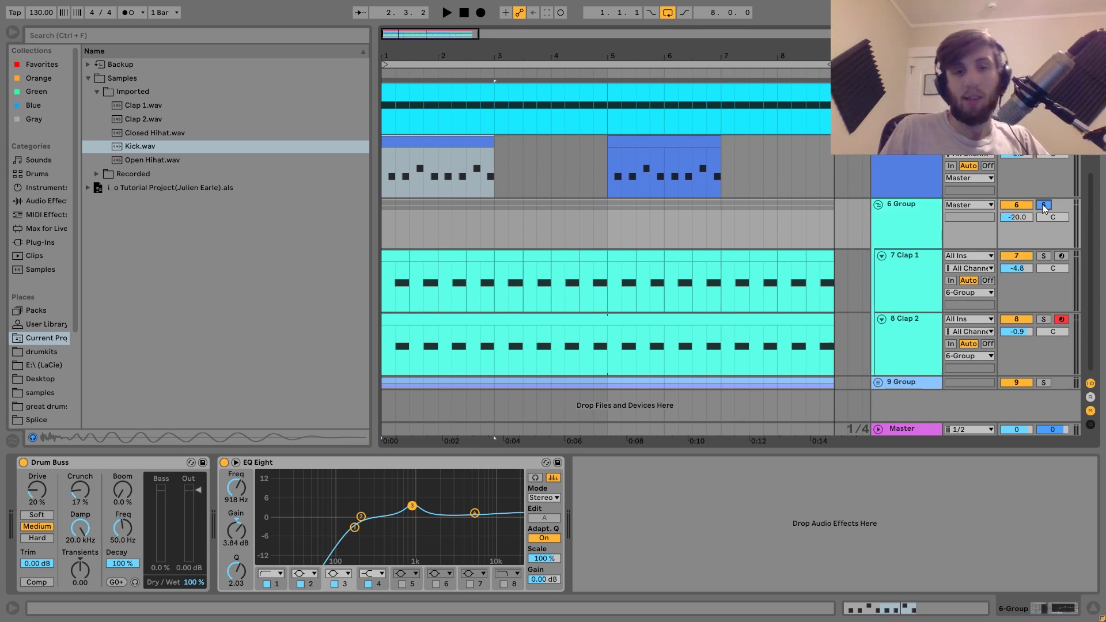
pyautogui.press('space')
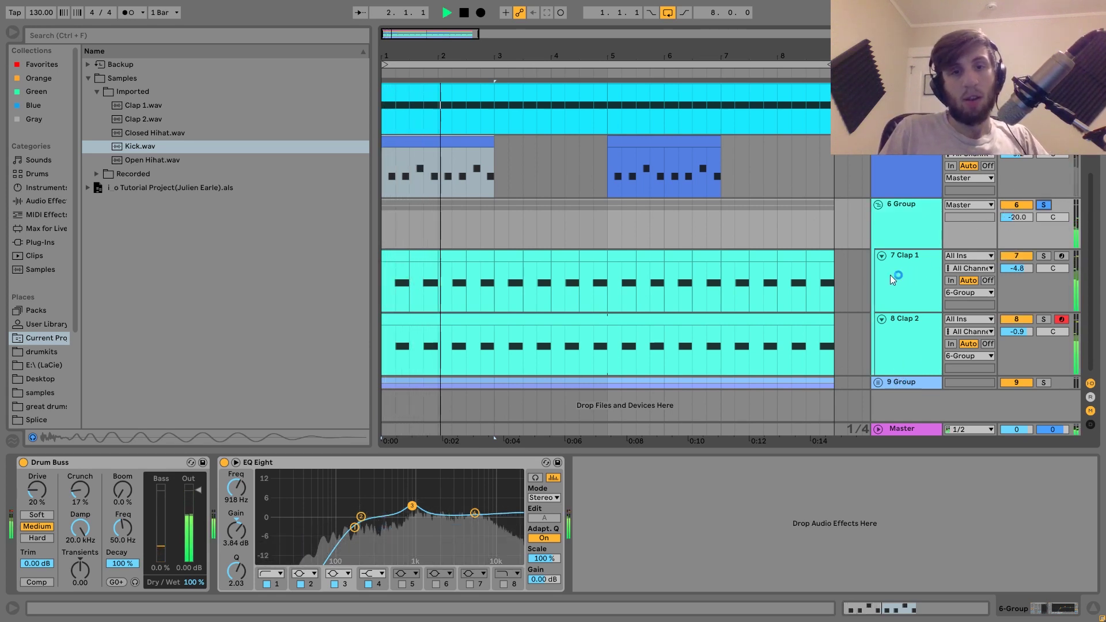
pyautogui.press('space')
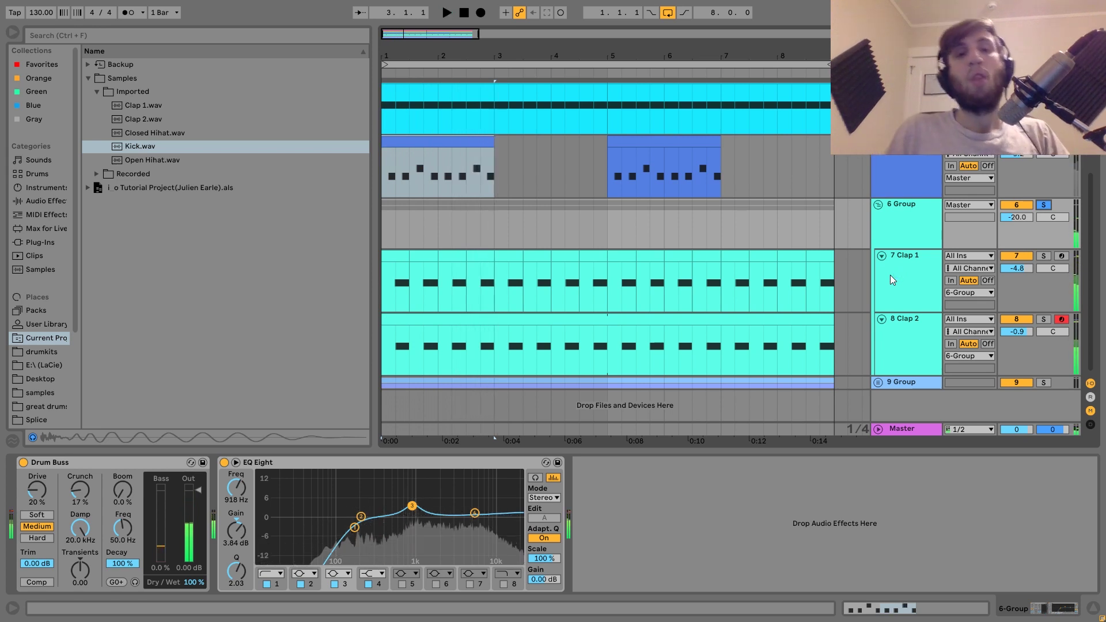
# Solo 7 Clap 1 and play it, then solo 8 Clap 2 instead.
pyautogui.click(889, 274)
pyautogui.click(1043, 256)
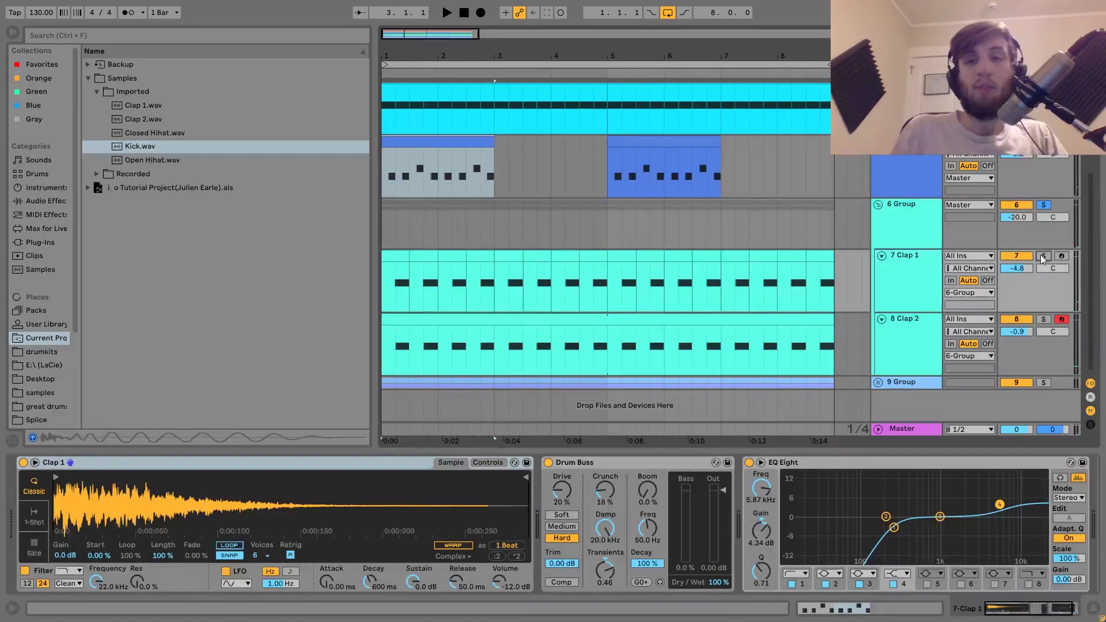
pyautogui.press('space')
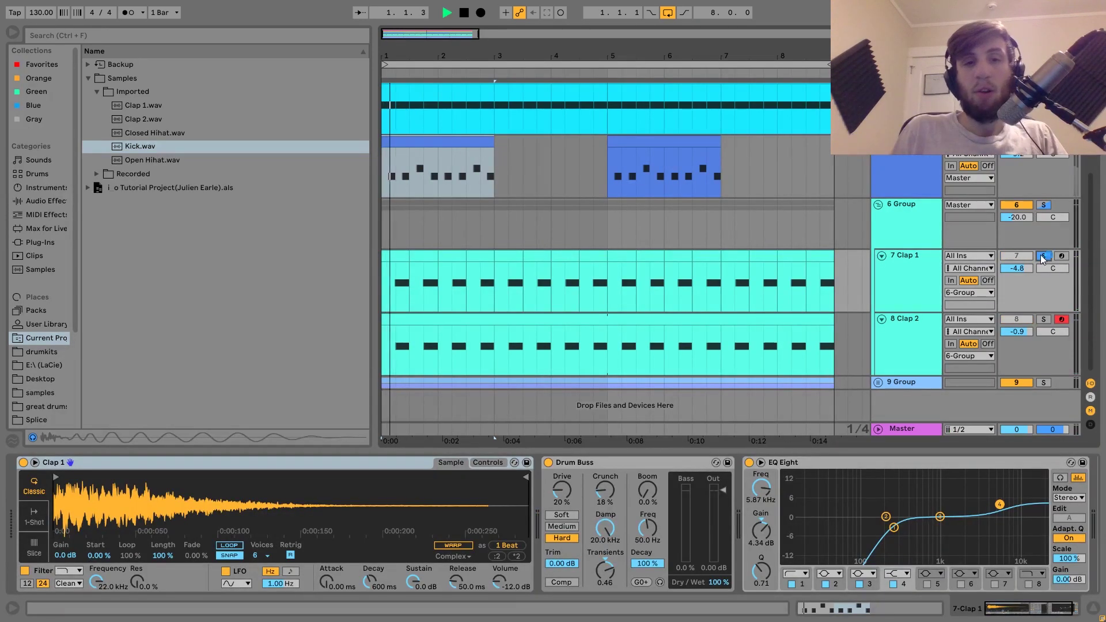
pyautogui.click(1043, 319)
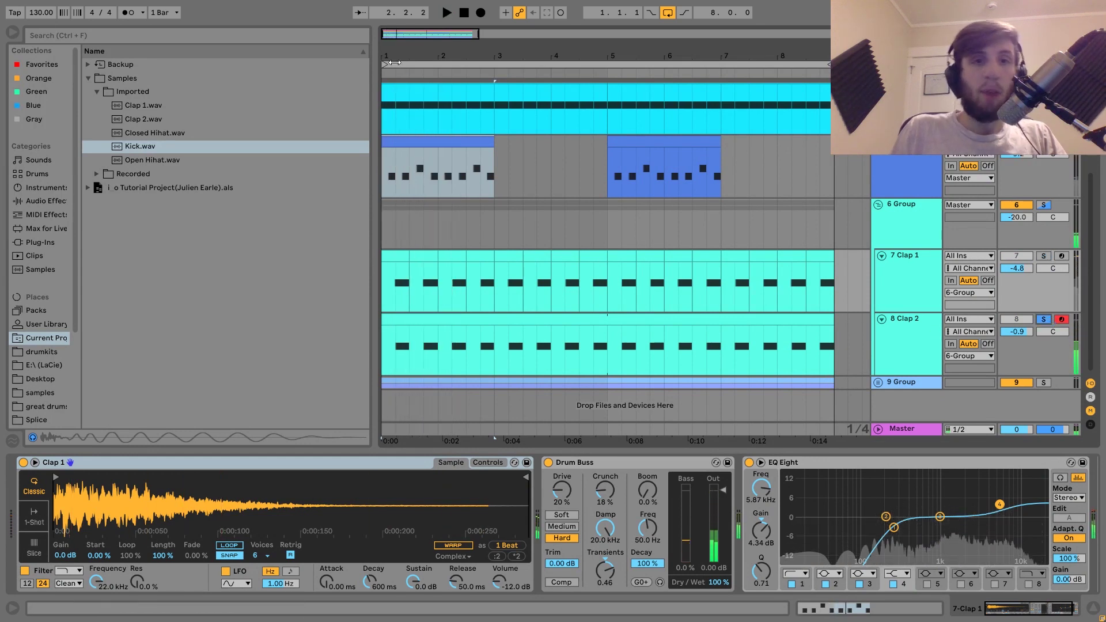
# Zoom in on the clap note starts near beat 1.2 and play from an insert mark.
pyautogui.press('space')
pyautogui.press('+')
pyautogui.press('+')
pyautogui.press('+')
pyautogui.press('+')
pyautogui.press('+')
pyautogui.press('-')
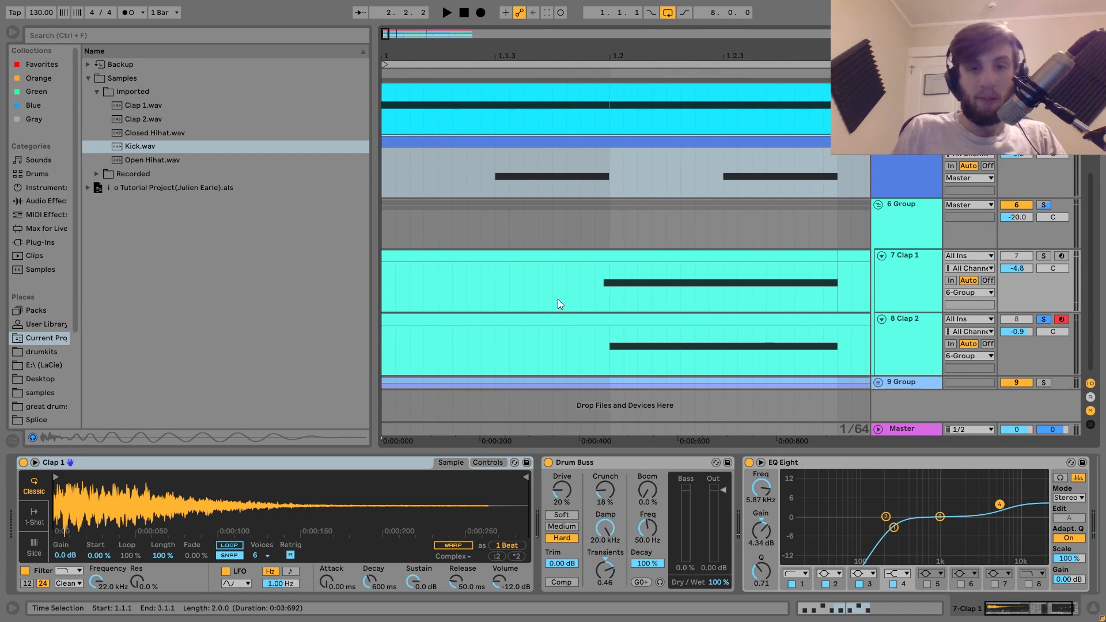
pyautogui.click(582, 297)
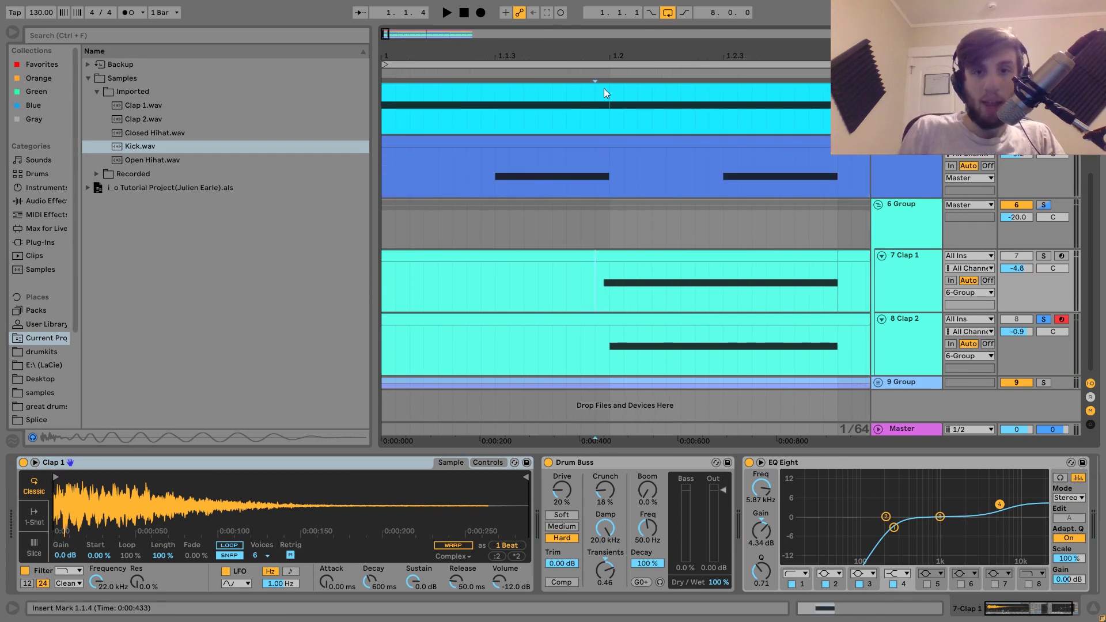
pyautogui.moveTo(612, 52); pyautogui.dragTo(612, 69)
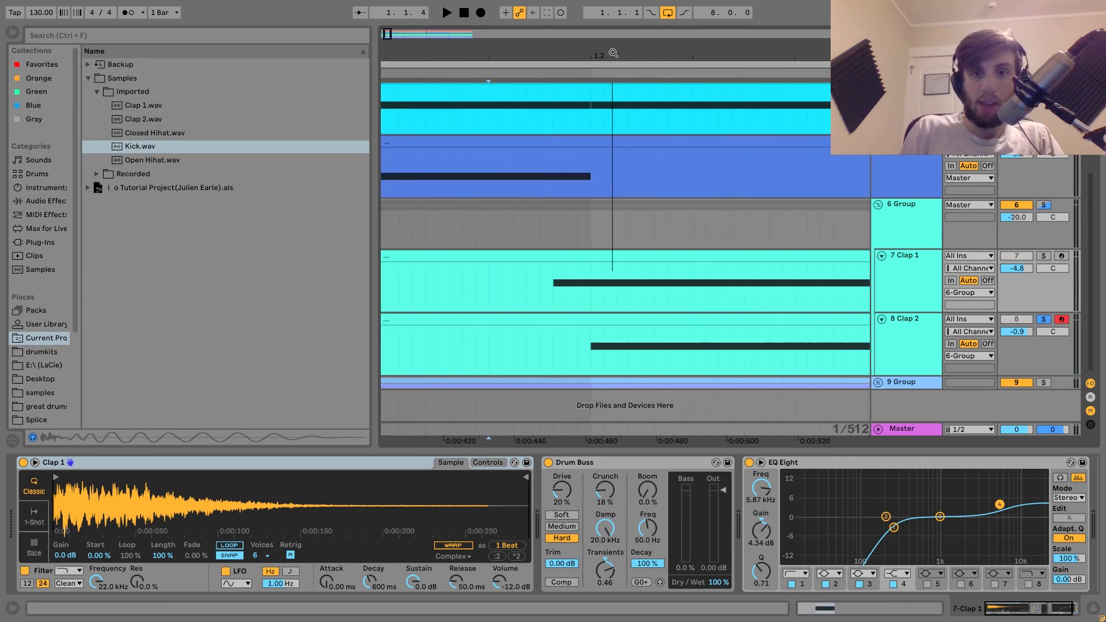
pyautogui.click(589, 347)
pyautogui.click(550, 287)
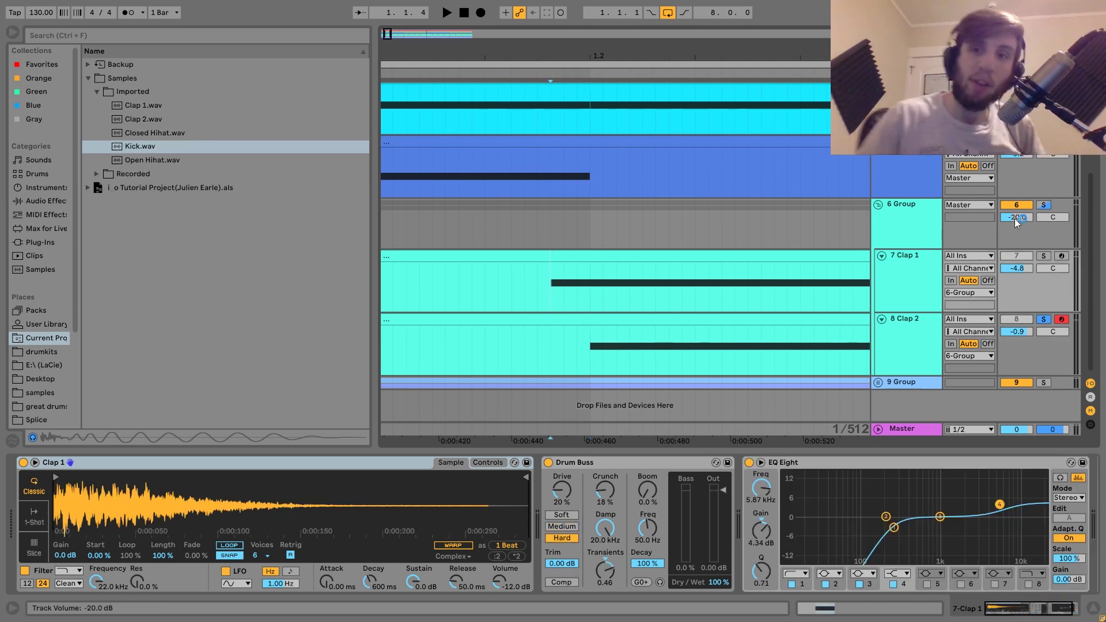
pyautogui.press('space')
# Solo Kick and play it from just before beat 1.2.1.
pyautogui.scroll(3, 1045, 203)
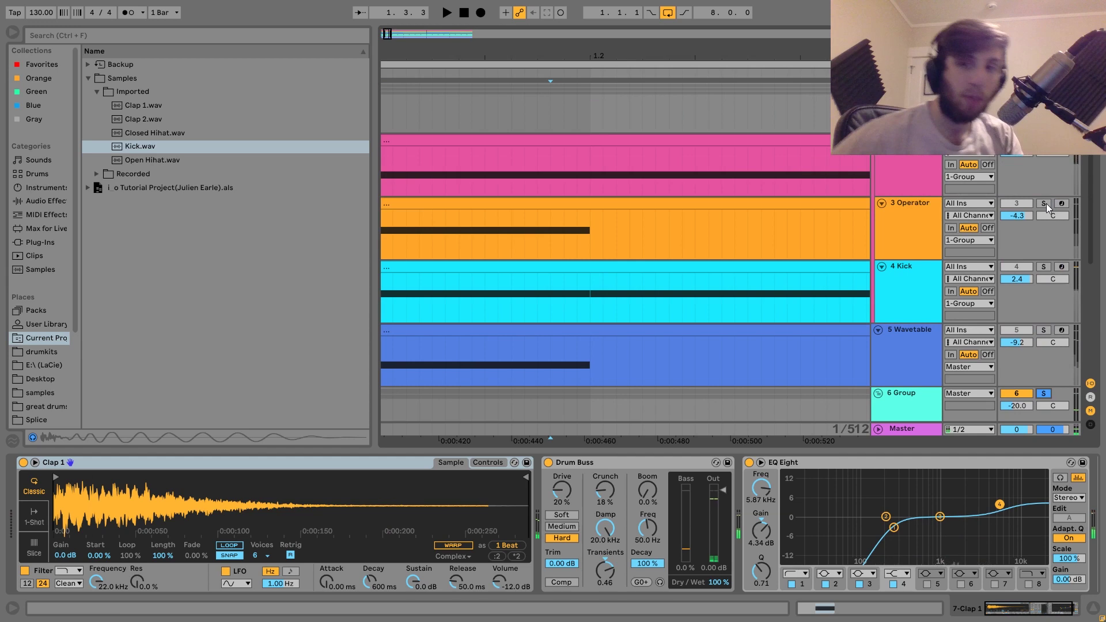
pyautogui.click(1044, 264)
pyautogui.scroll(-1, 1046, 262)
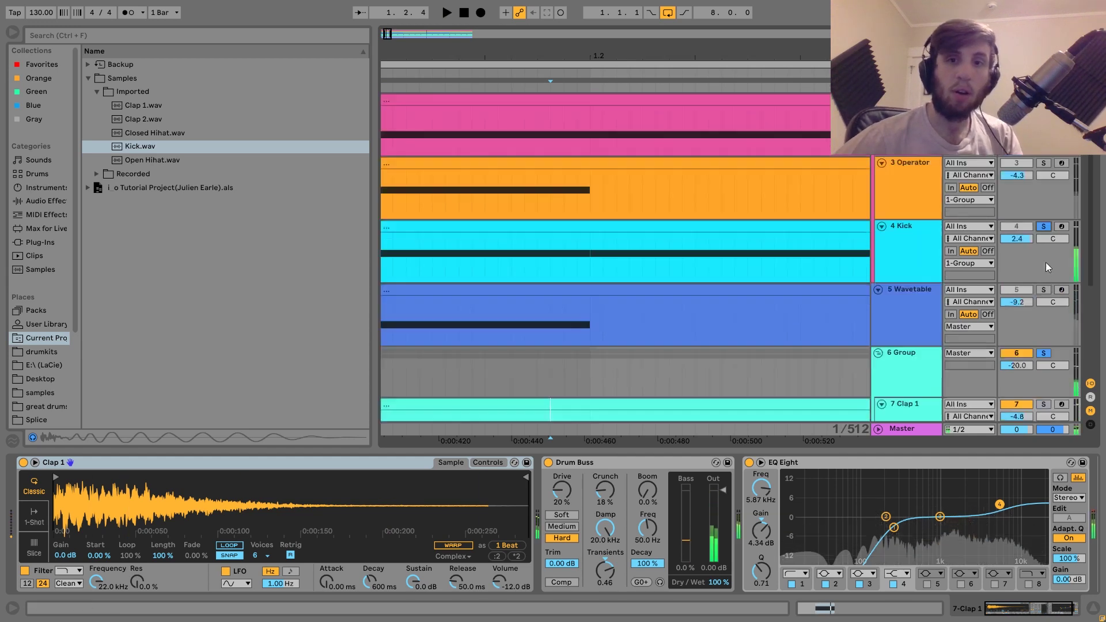
pyautogui.scroll(-3, 1045, 262)
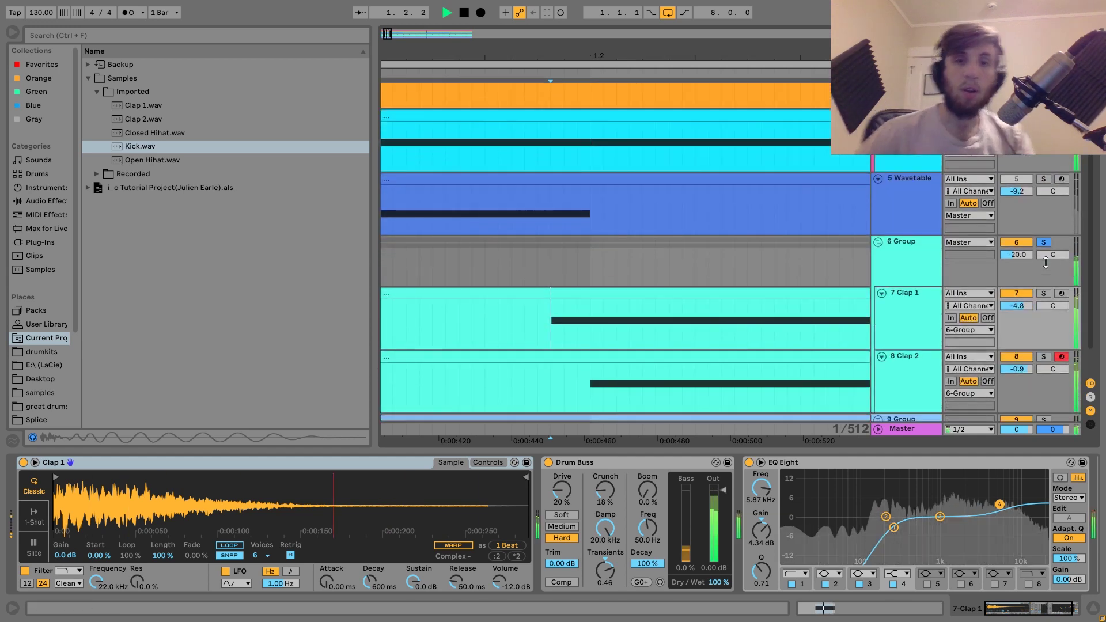
pyautogui.click(434, 345)
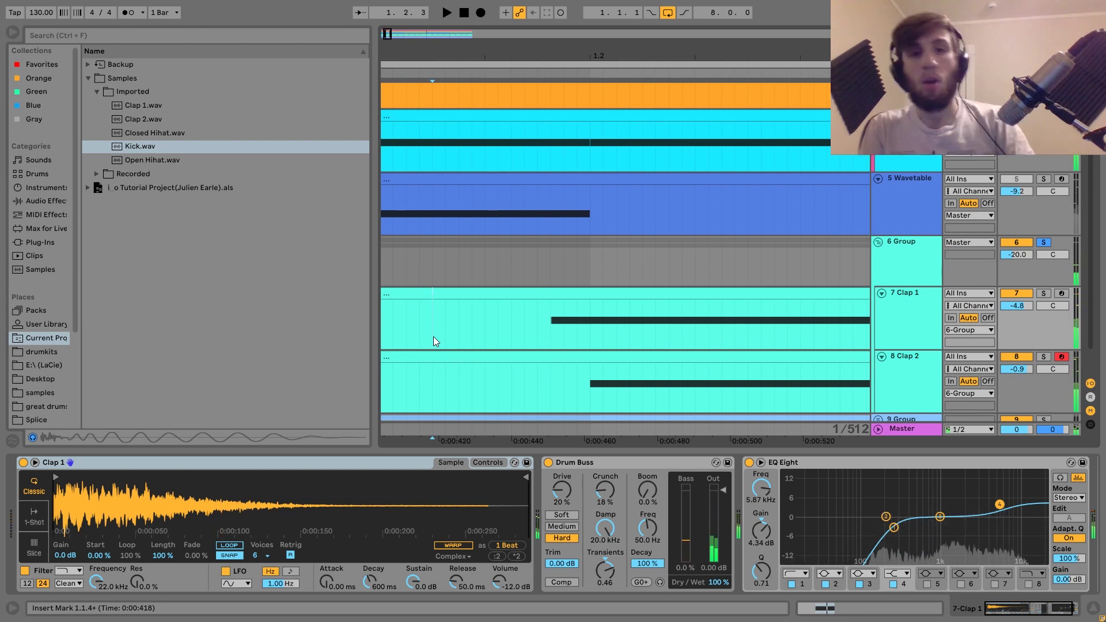
pyautogui.press('space')
pyautogui.press('space')
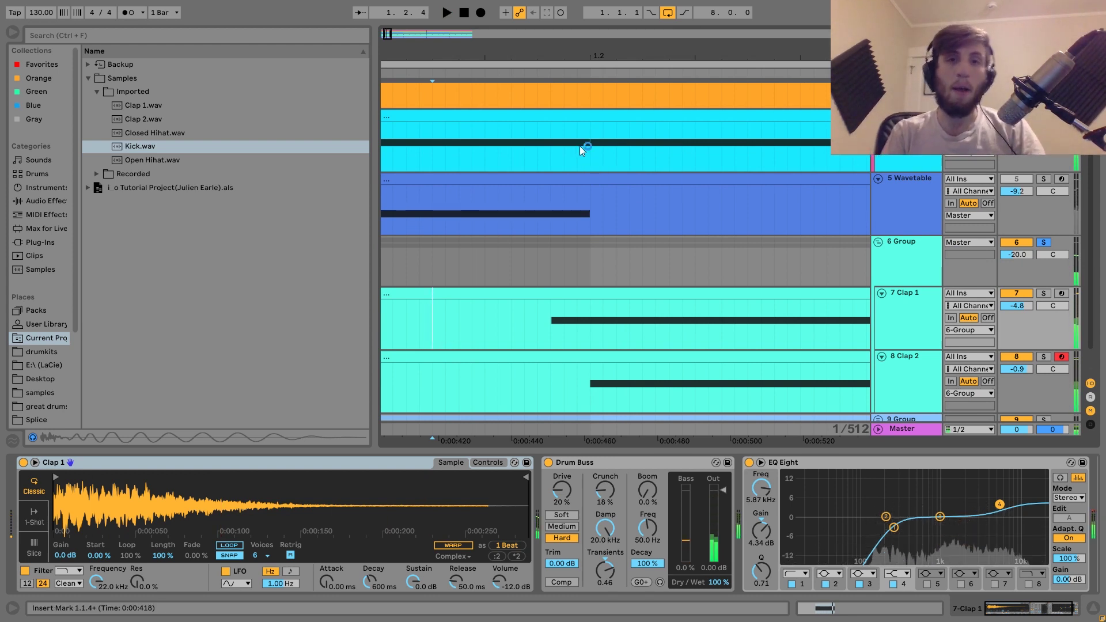
pyautogui.click(586, 152)
pyautogui.press('space')
pyautogui.press('space')
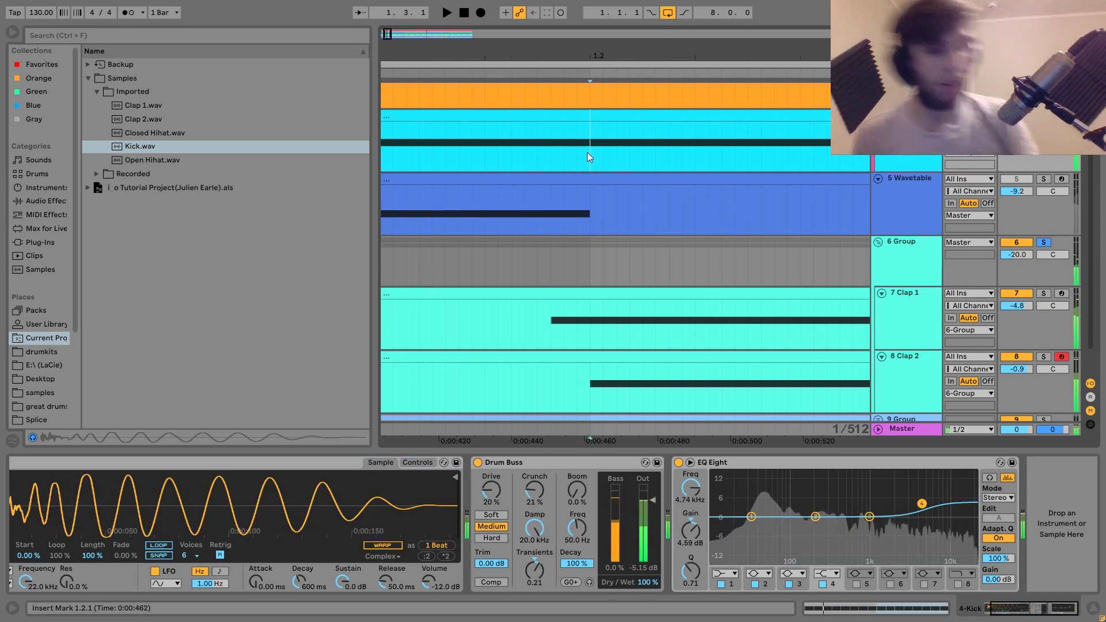
pyautogui.click(523, 146)
pyautogui.press('space')
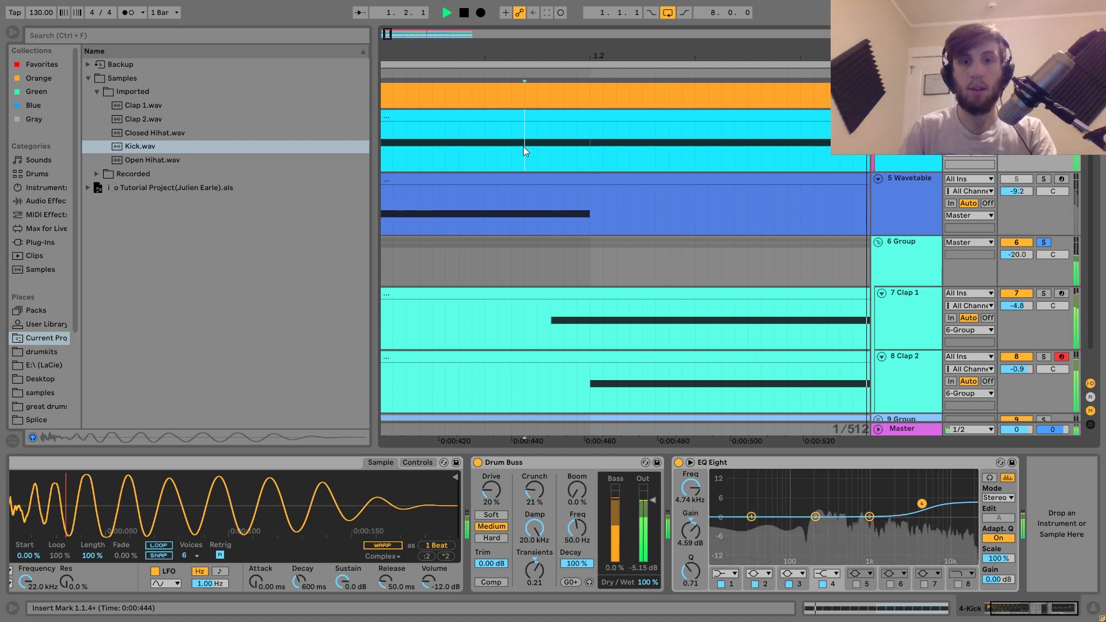
pyautogui.press('space')
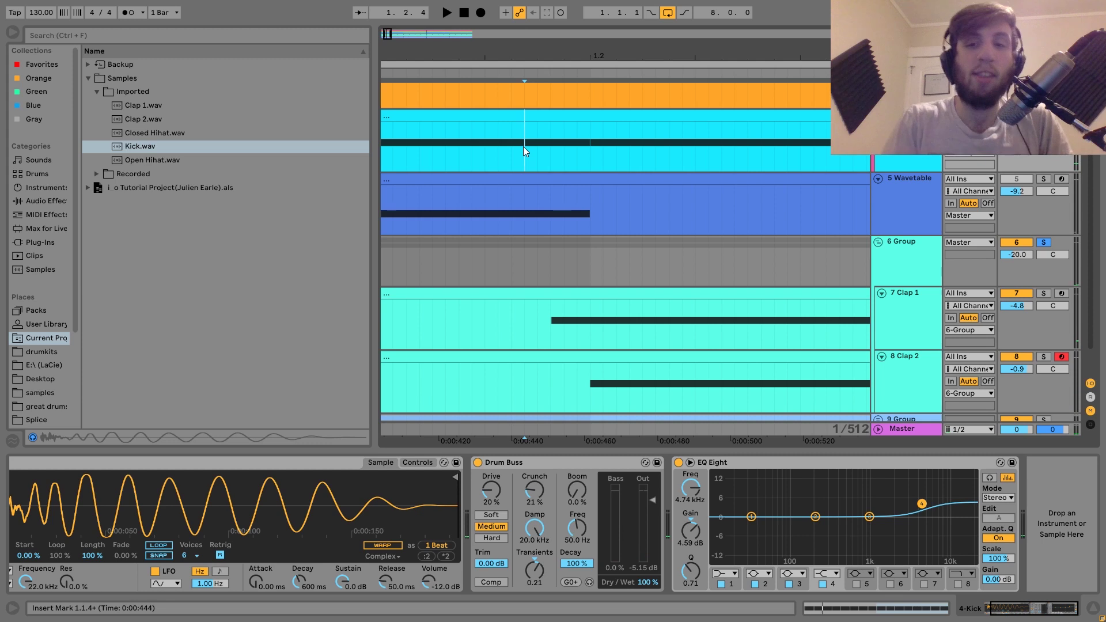
# Show Clap 1's chain, solo it, and play from just before its hit.
pyautogui.click(909, 312)
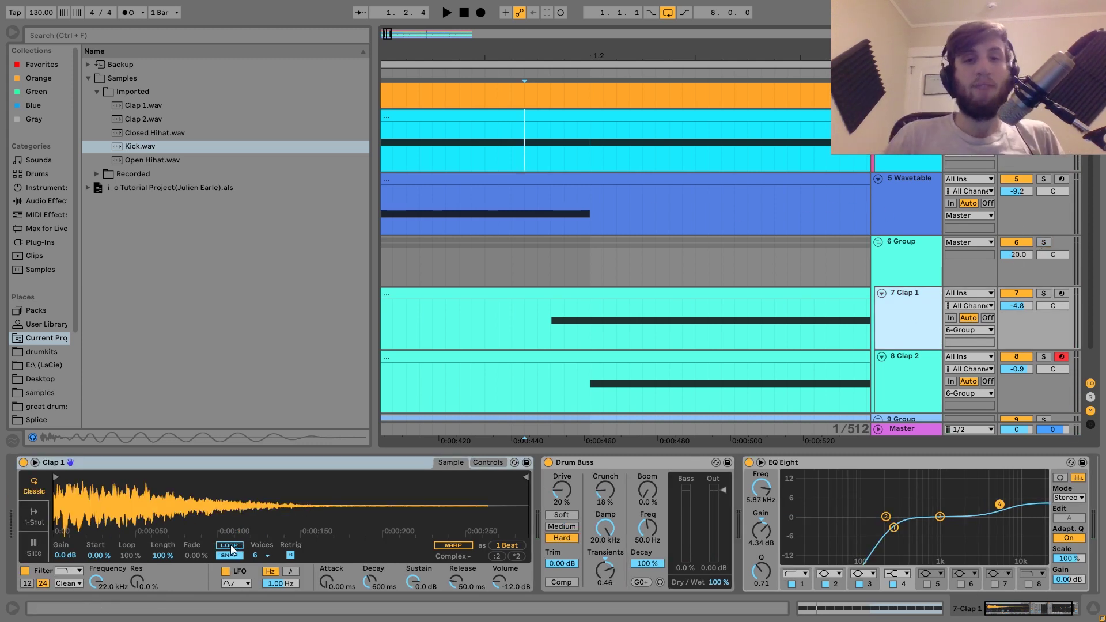
pyautogui.click(546, 330)
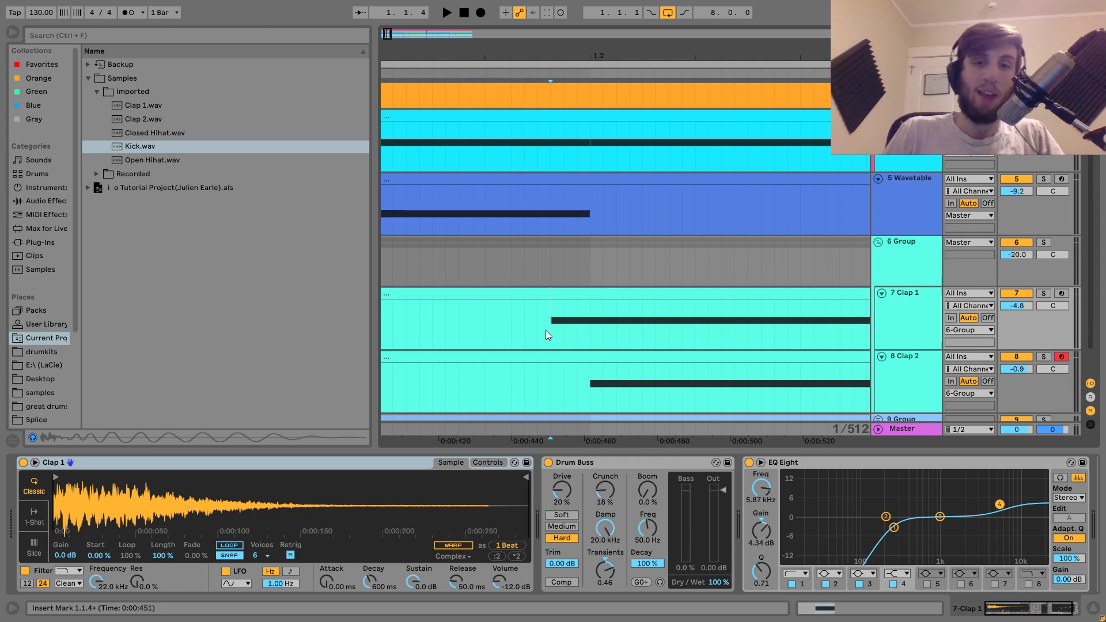
pyautogui.press('space')
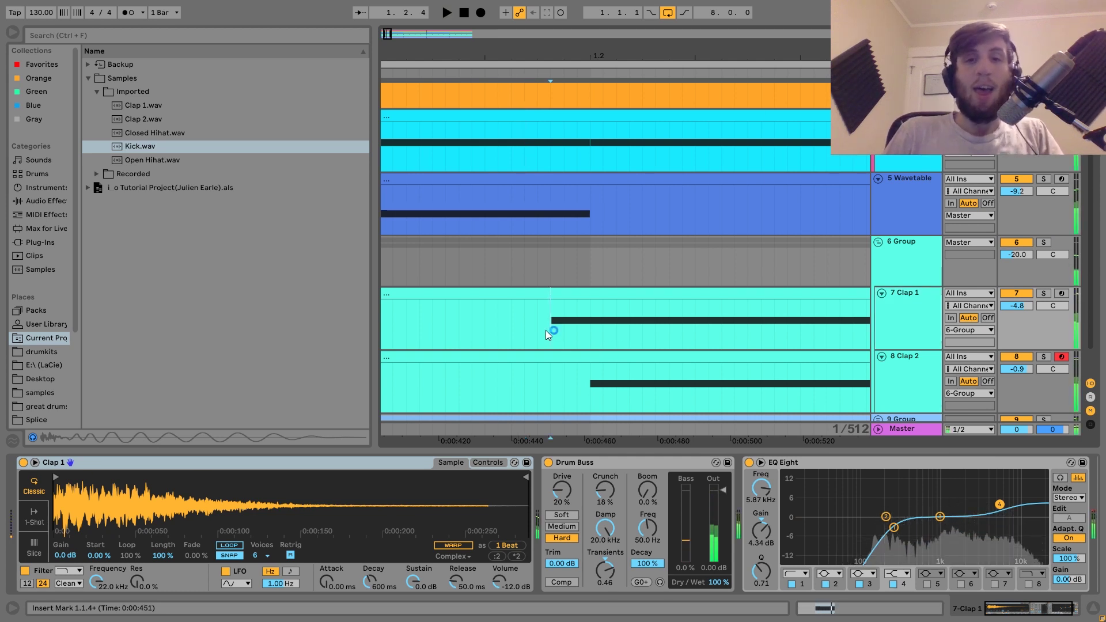
pyautogui.click(1043, 293)
pyautogui.press('space')
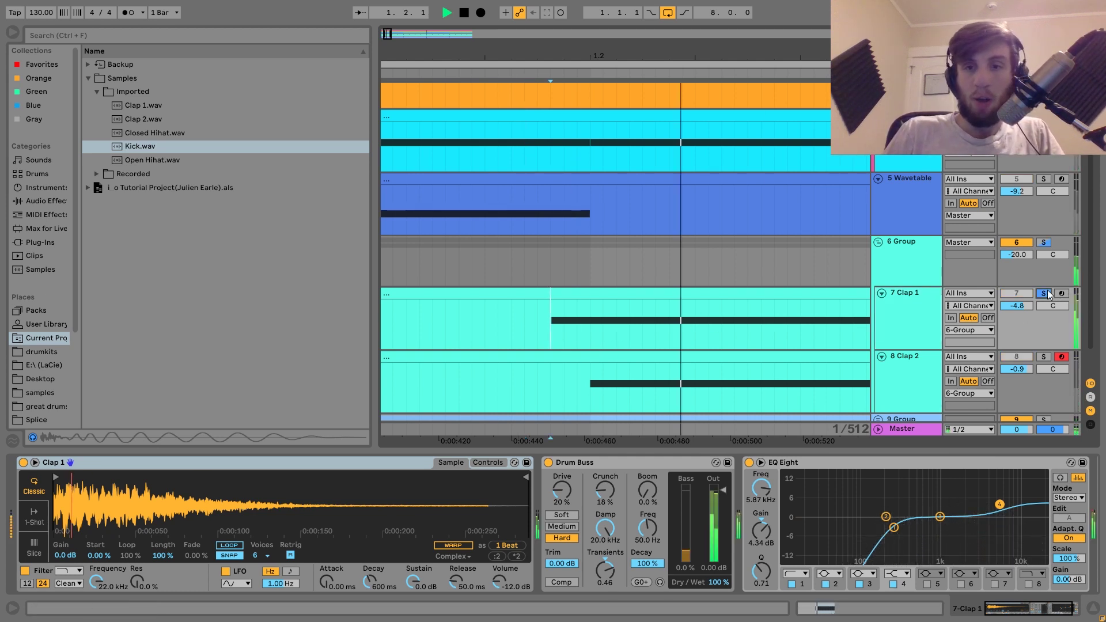
pyautogui.press('space')
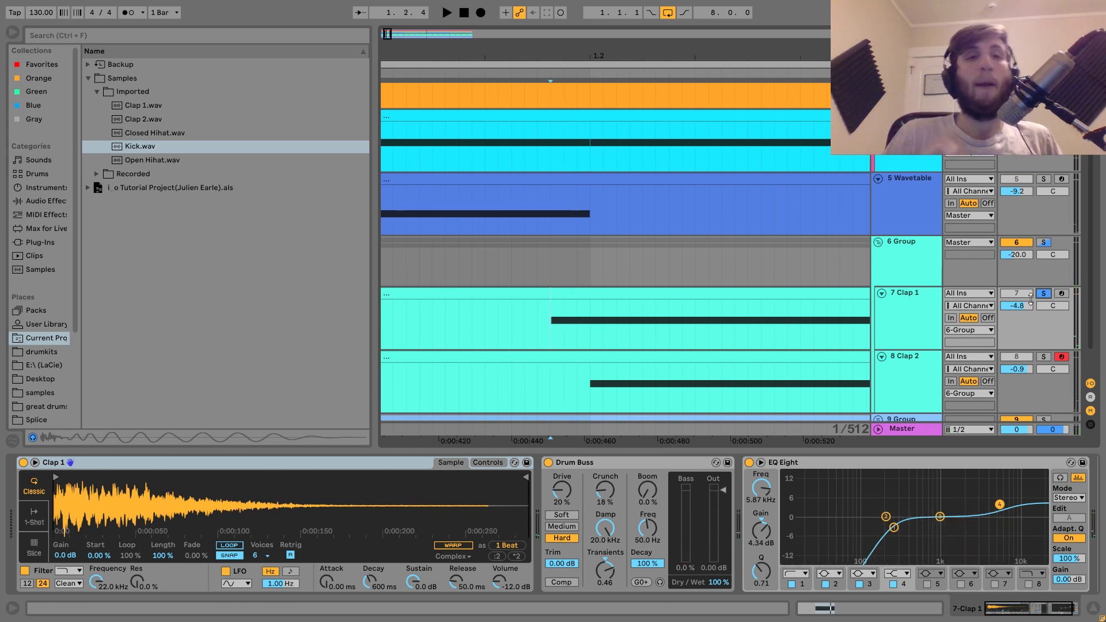
# Solo Clap 2 with its chain shown, play it, then zoom out to bars 1–3.
pyautogui.click(1044, 357)
pyautogui.click(938, 360)
pyautogui.press('space')
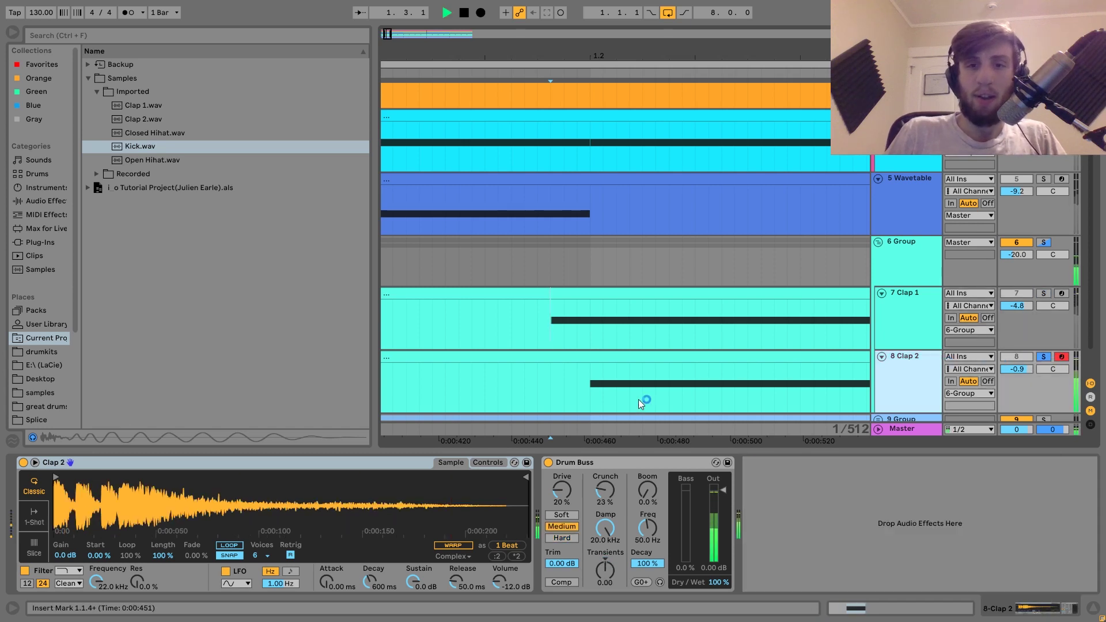
pyautogui.click(590, 393)
pyautogui.press('space')
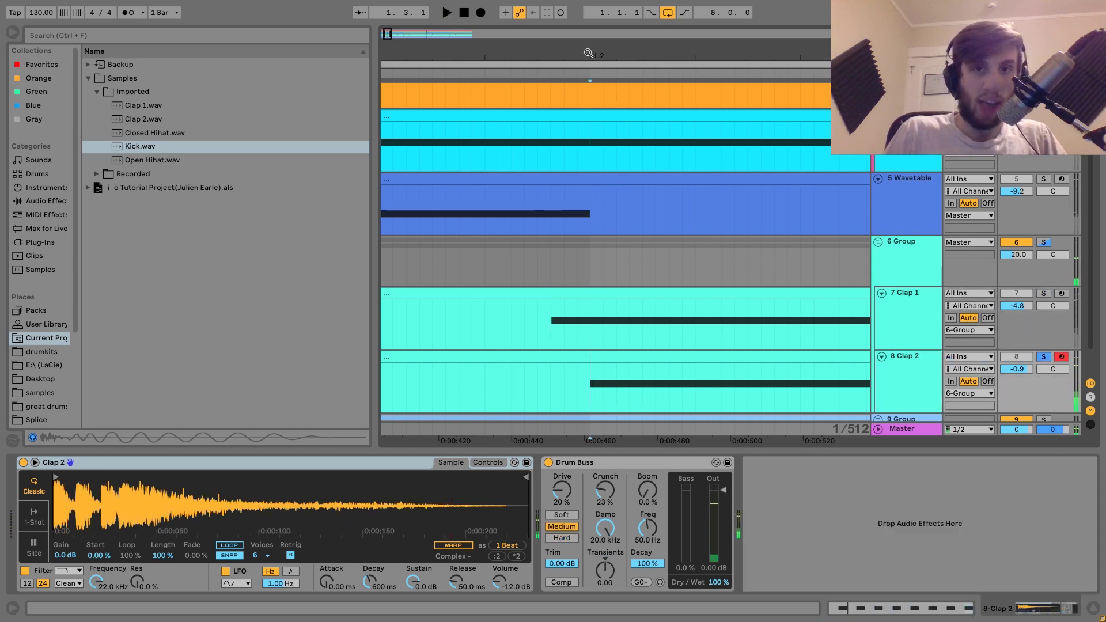
pyautogui.moveTo(588, 53); pyautogui.dragTo(448, 102)
pyautogui.press('space')
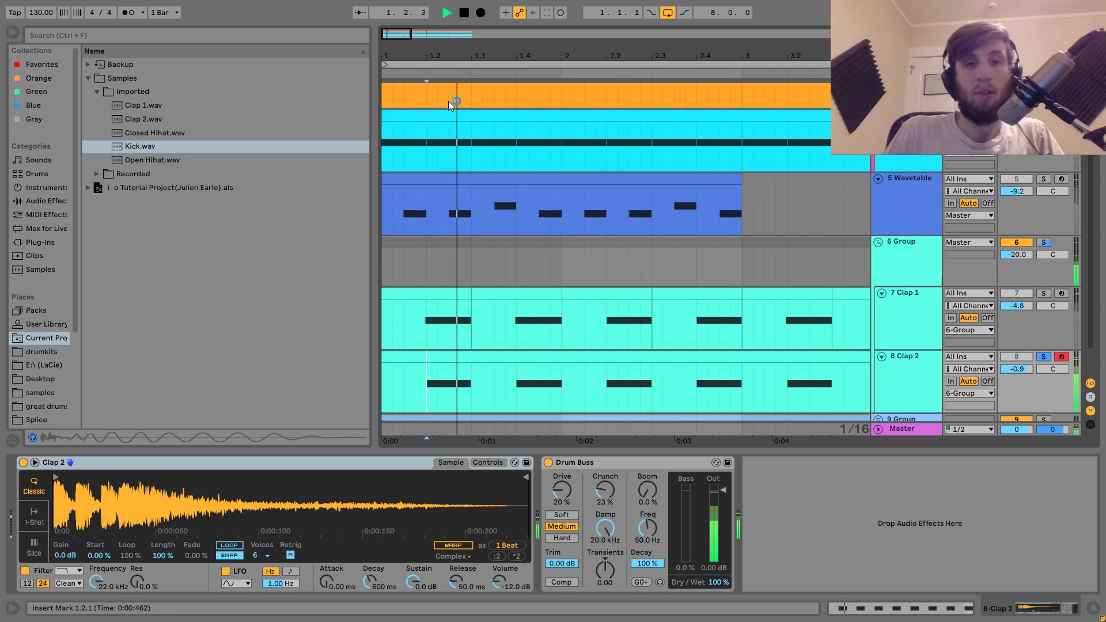
pyautogui.press('-')
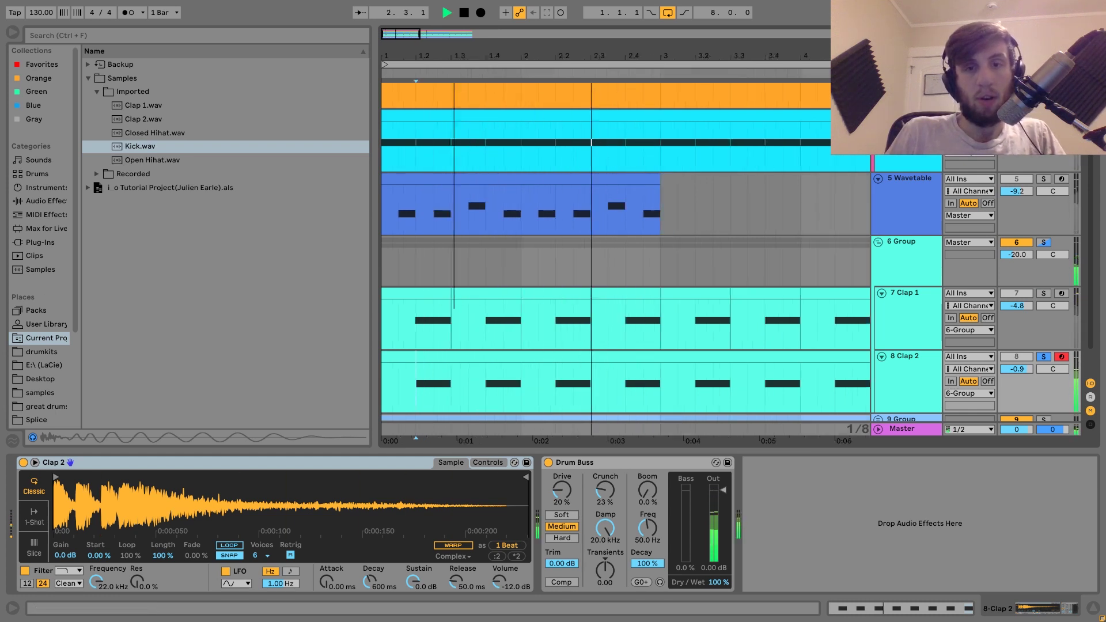
pyautogui.press('-')
pyautogui.press('space')
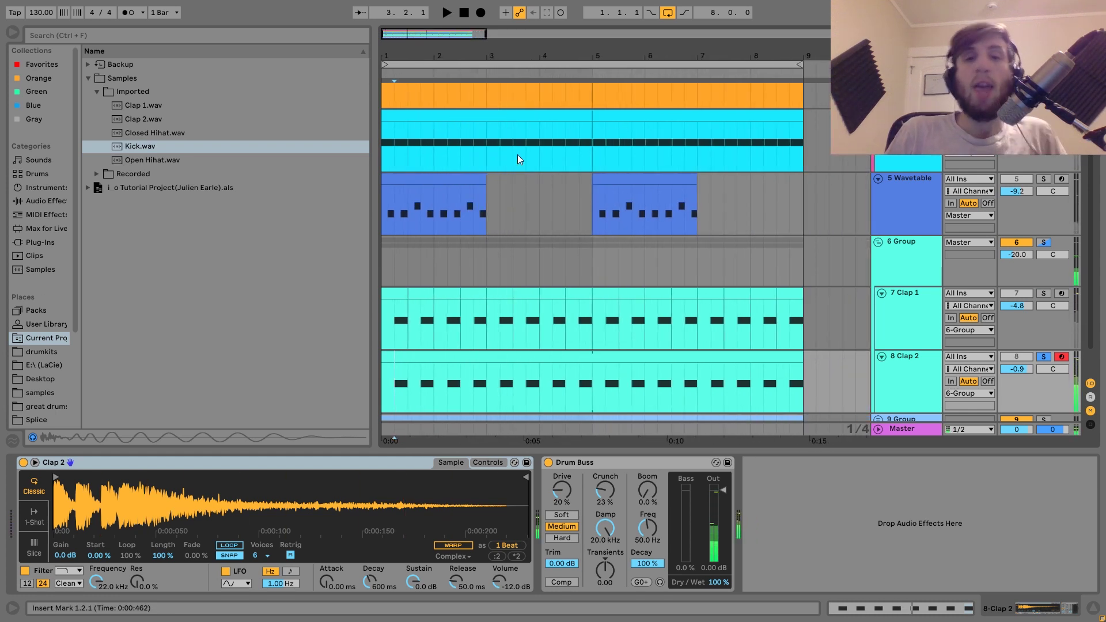
pyautogui.click(925, 320)
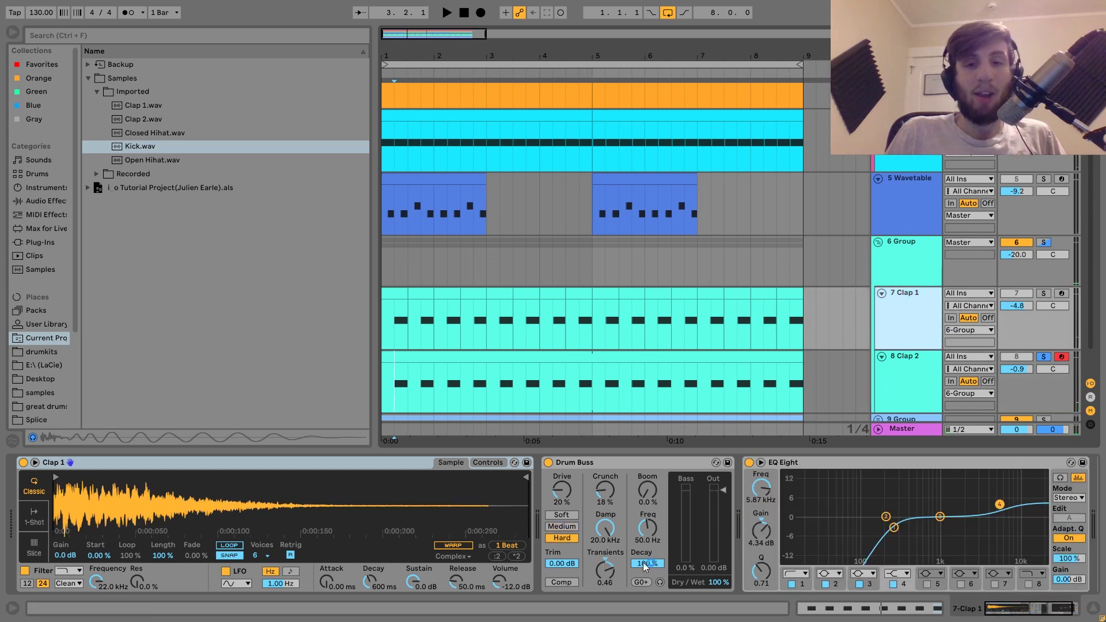
pyautogui.scroll(-2, 957, 559)
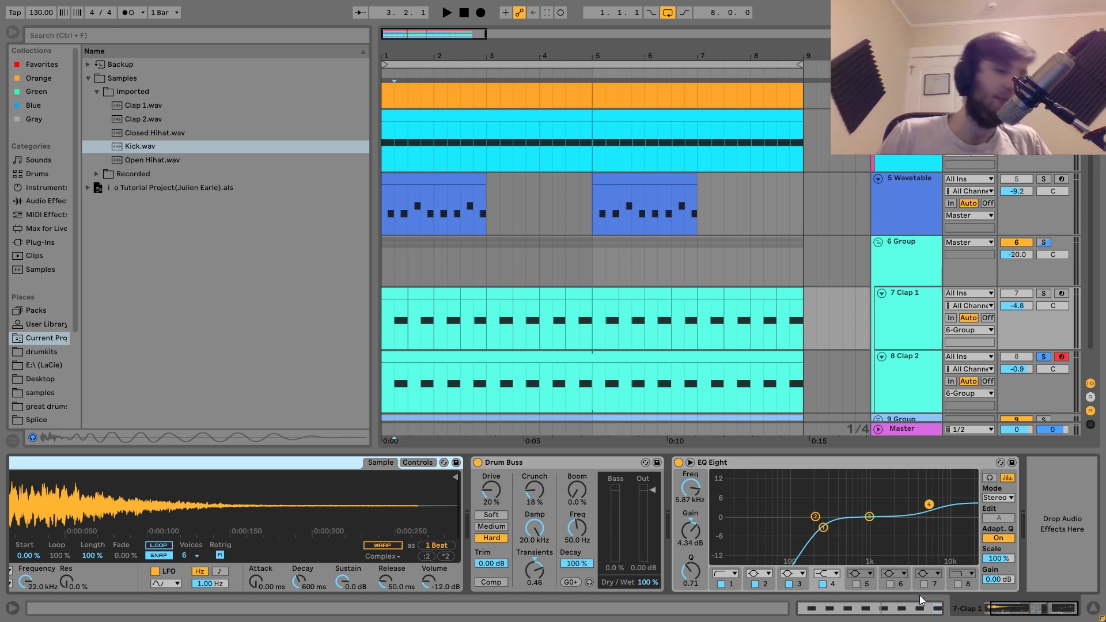
pyautogui.click(911, 368)
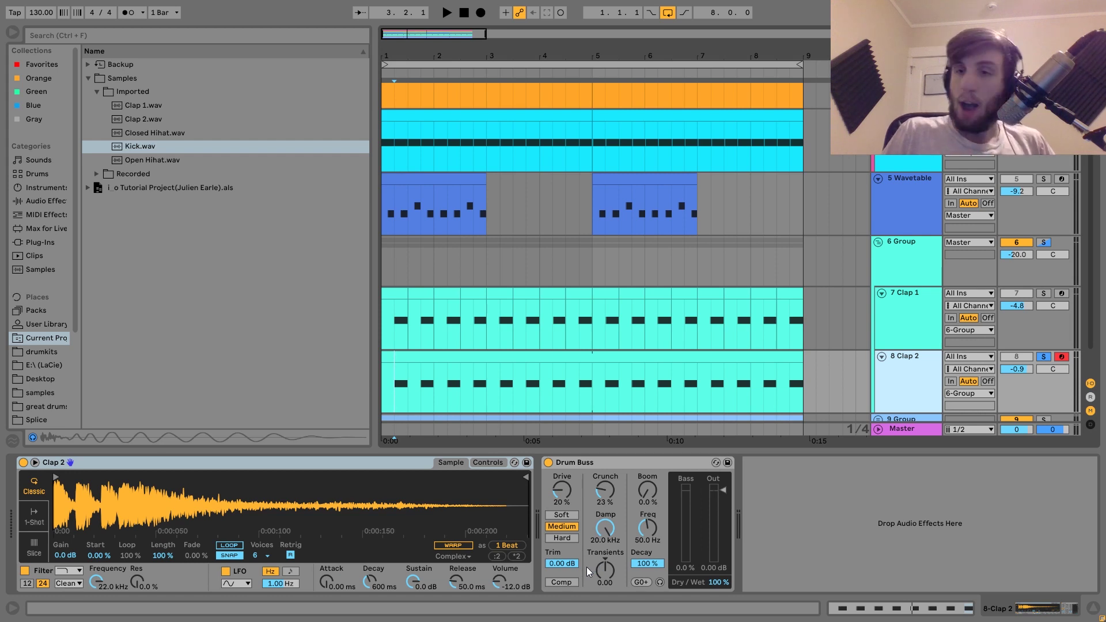
pyautogui.click(915, 250)
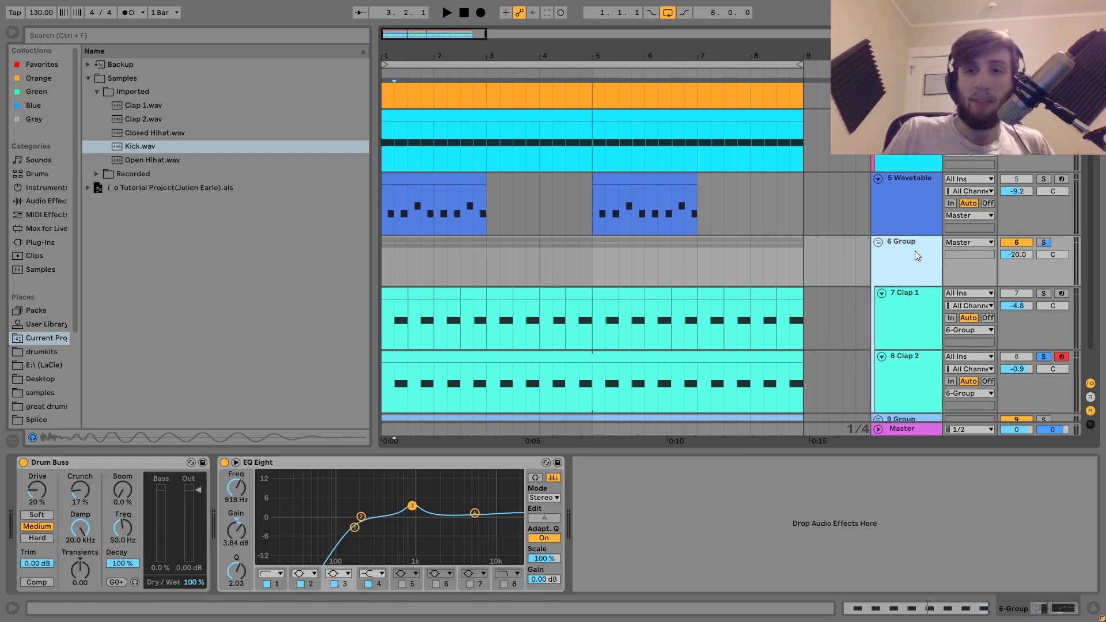
# Solo 6 Group and compare its Drum Buss and EQ Eight bypassed versus restored.
pyautogui.click(1045, 242)
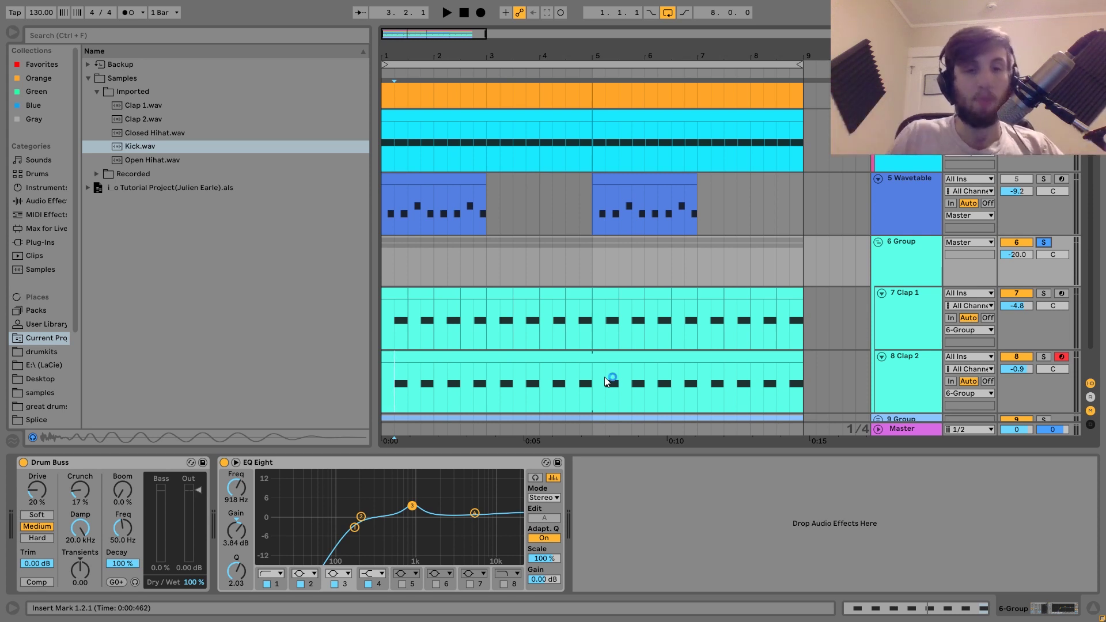
pyautogui.click(224, 463)
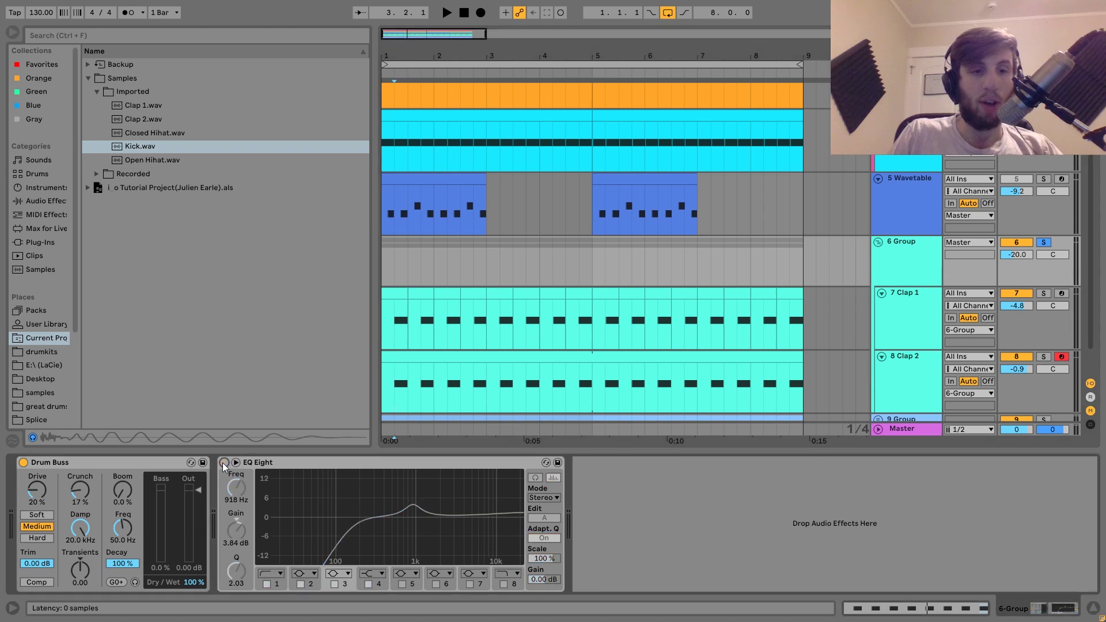
pyautogui.click(24, 463)
pyautogui.press('space')
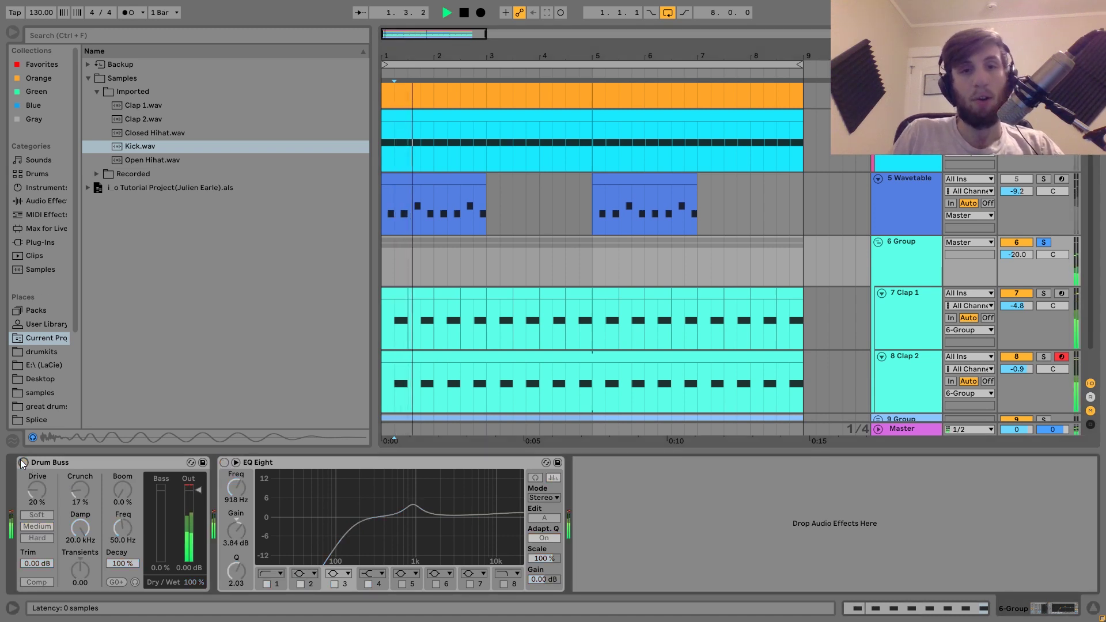
pyautogui.hotkey('ctrl', 'z')
pyautogui.hotkey('ctrl', 'z')
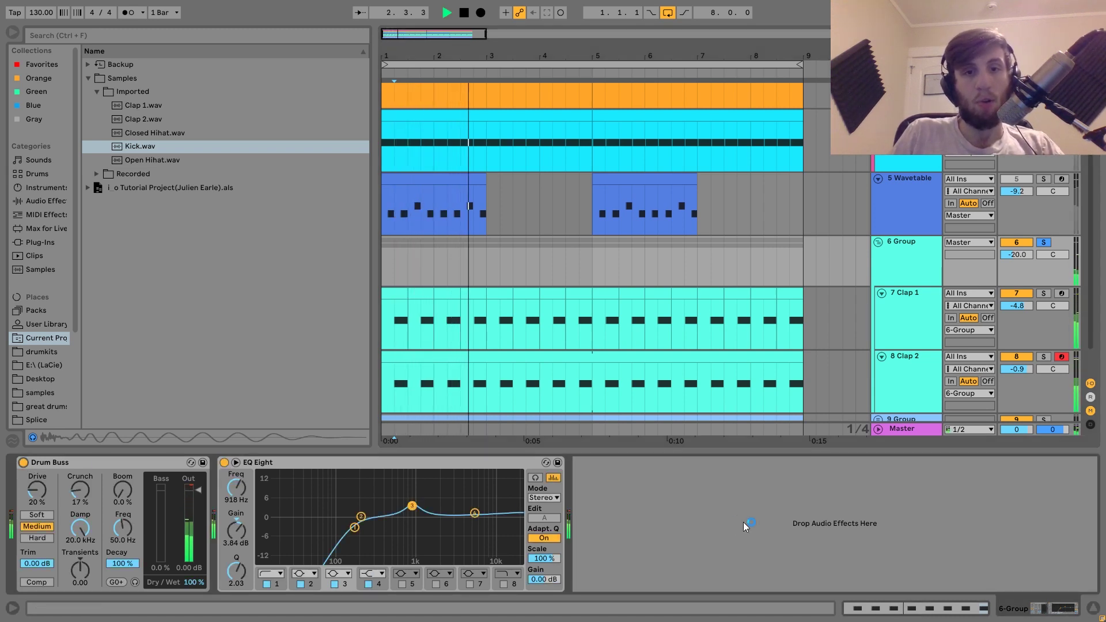
pyautogui.press('space')
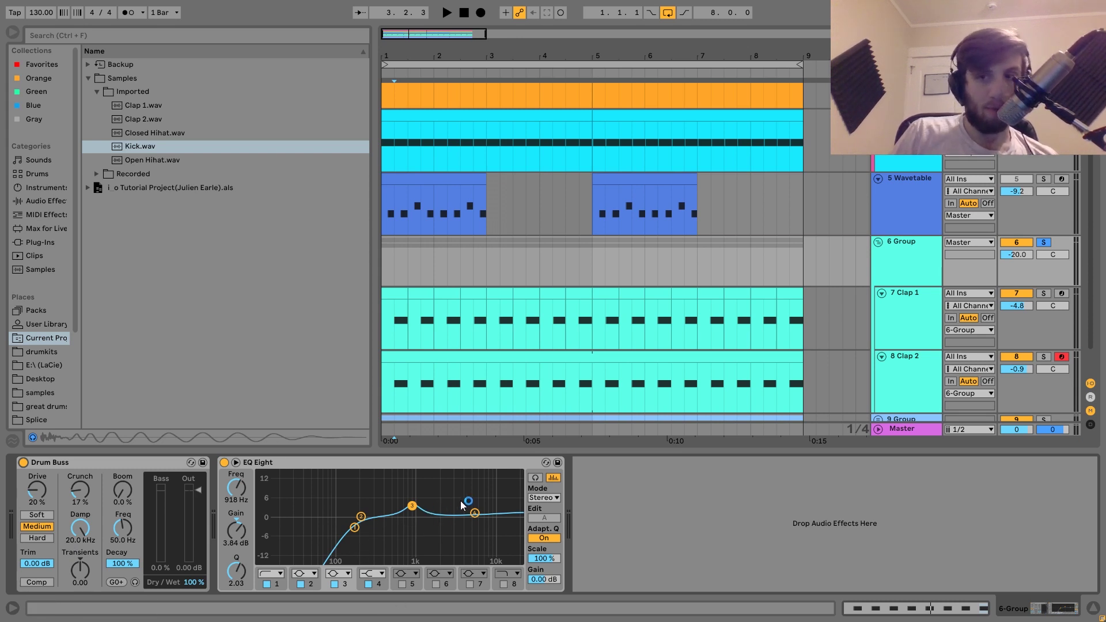
pyautogui.click(885, 242)
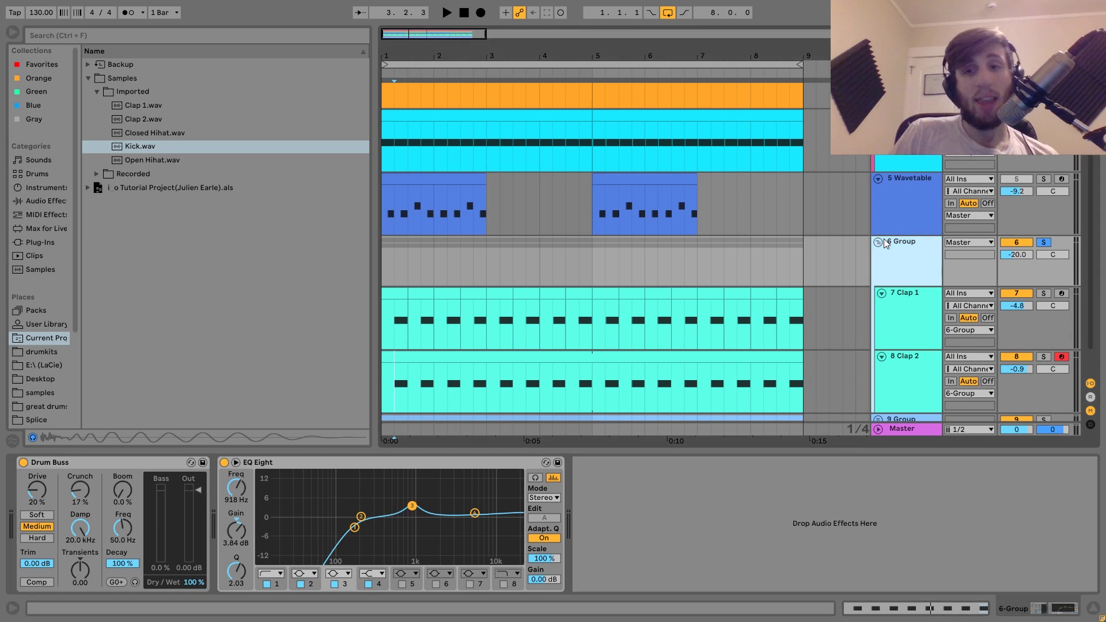
# Fold 6 Group, solo and unfold 9 Group, and unfold 10 Open Hihat and 11 Closed Hihat.
pyautogui.click(879, 241)
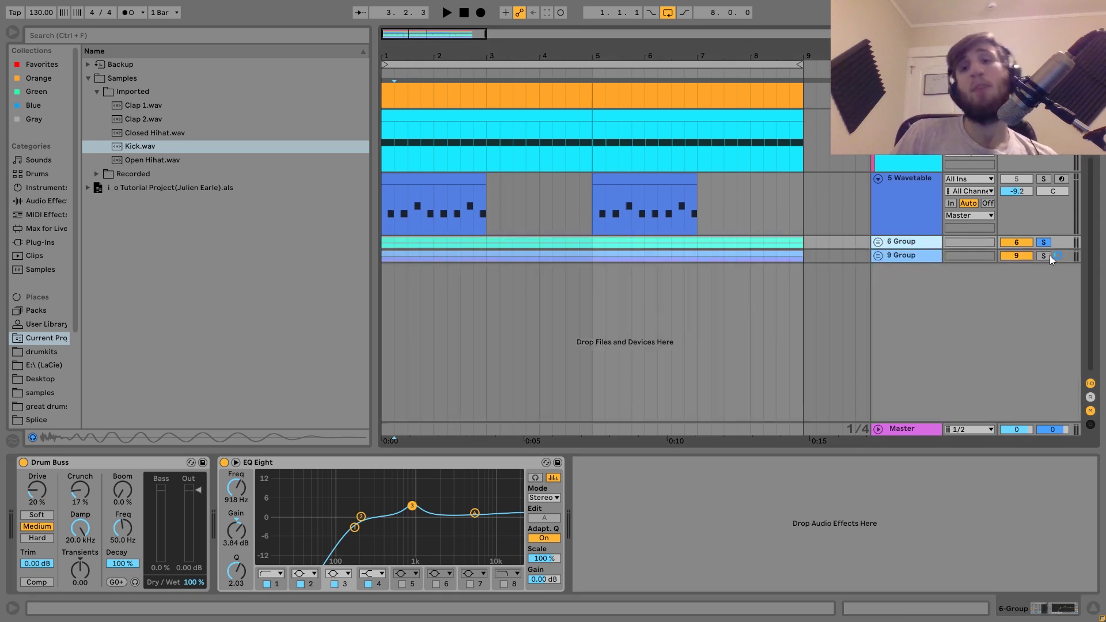
pyautogui.click(1045, 256)
pyautogui.click(877, 255)
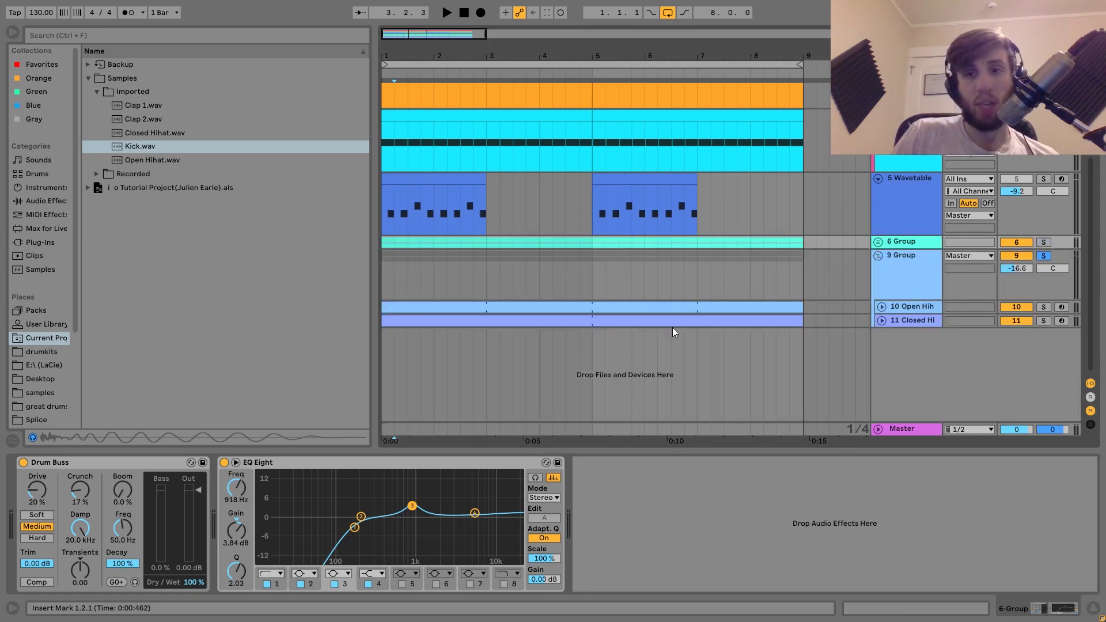
pyautogui.click(575, 320)
pyautogui.press('space')
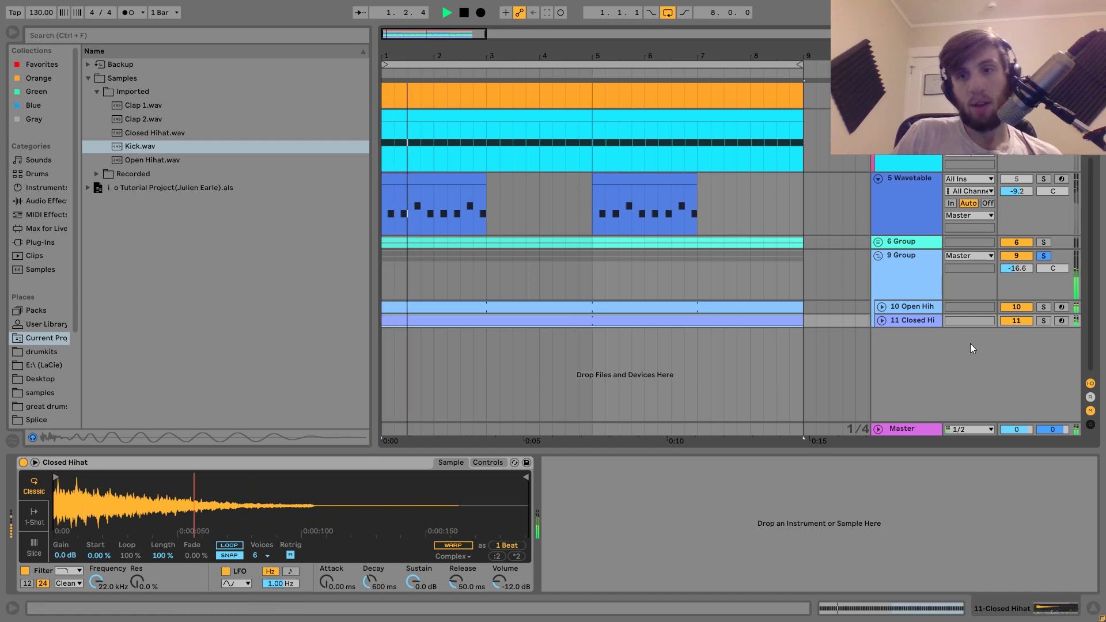
pyautogui.click(881, 320)
pyautogui.click(881, 307)
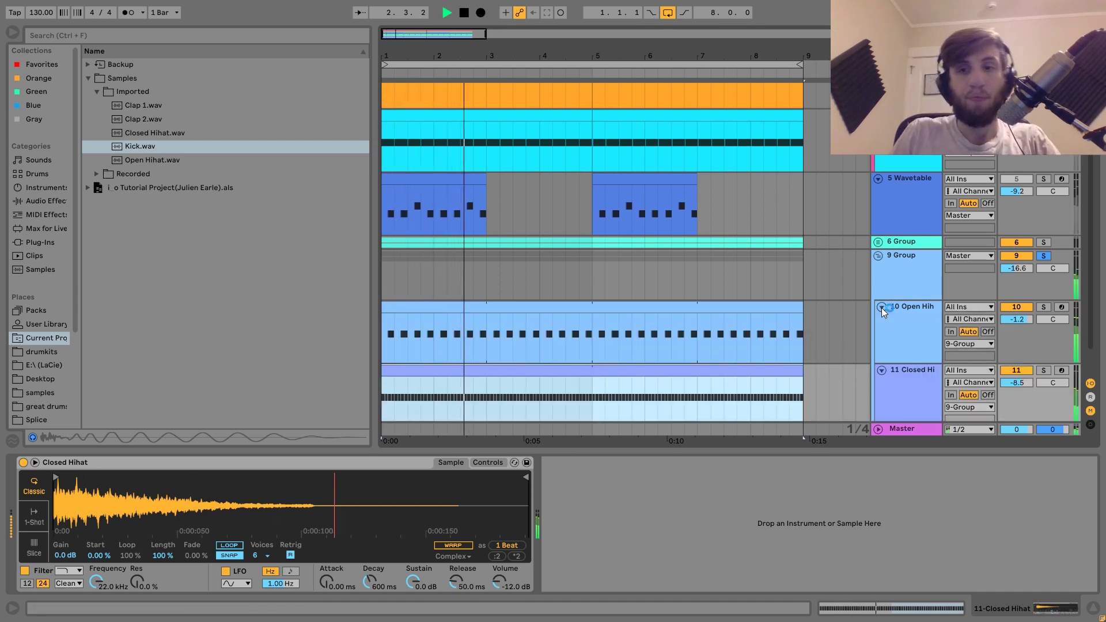
pyautogui.scroll(-2, 881, 308)
pyautogui.press('space')
# Solo the closed hi-hat, then the open hi-hat, then the whole 9 Group.
pyautogui.click(931, 333)
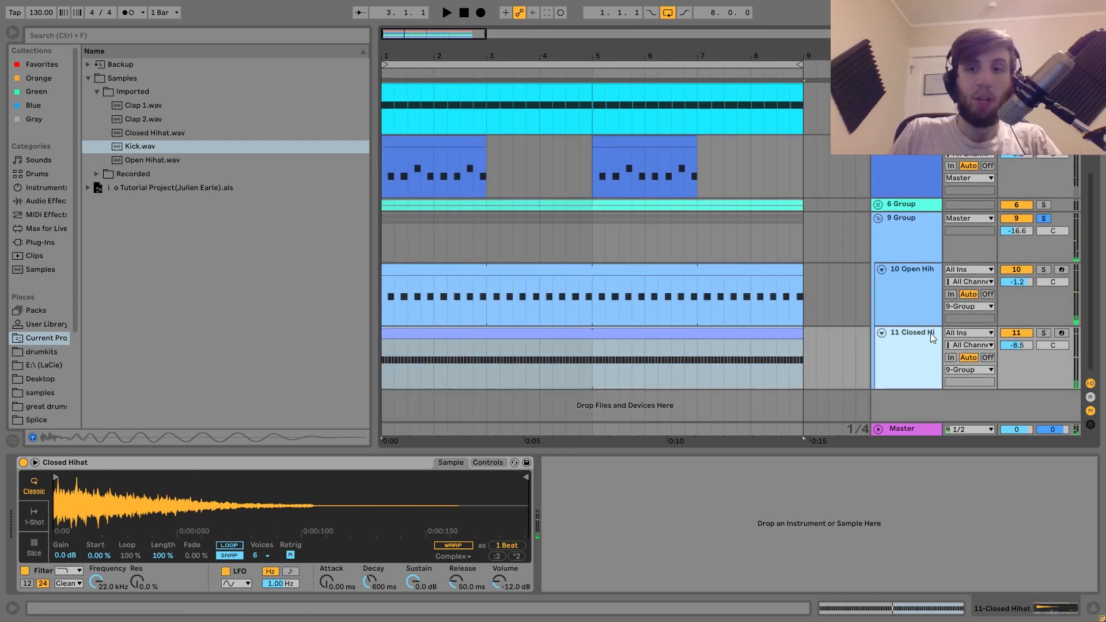
pyautogui.click(1043, 332)
pyautogui.press('space')
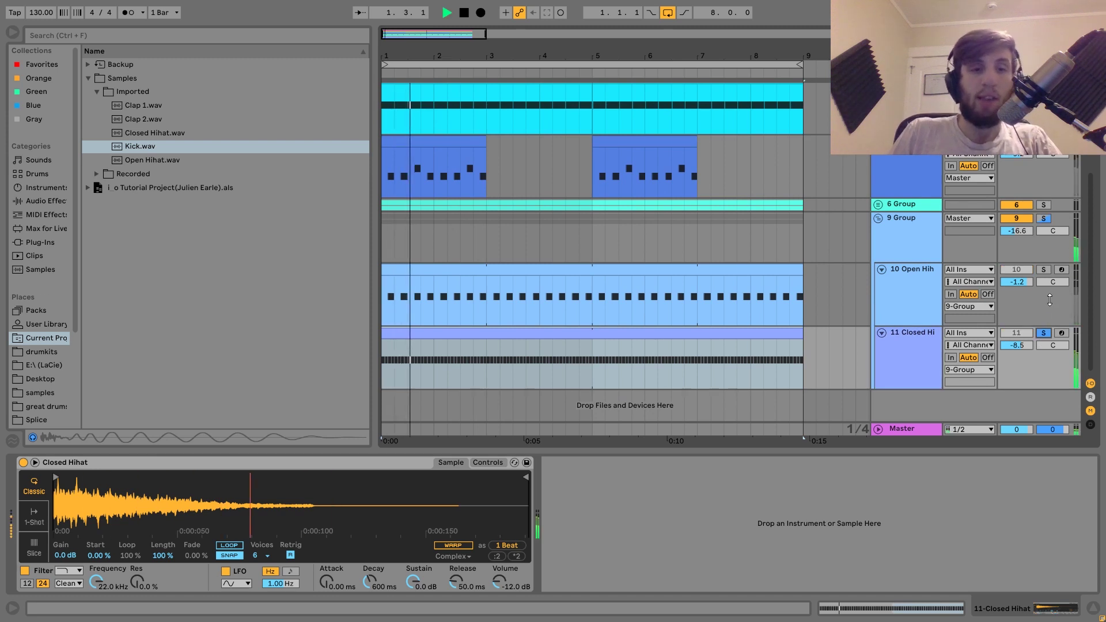
pyautogui.click(1044, 270)
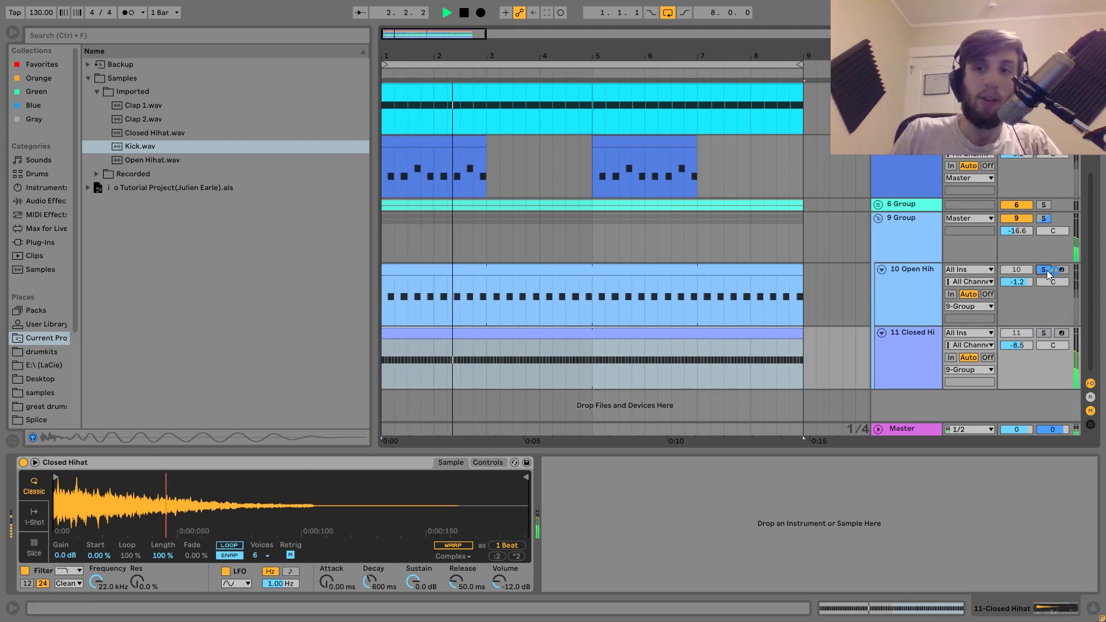
pyautogui.click(915, 296)
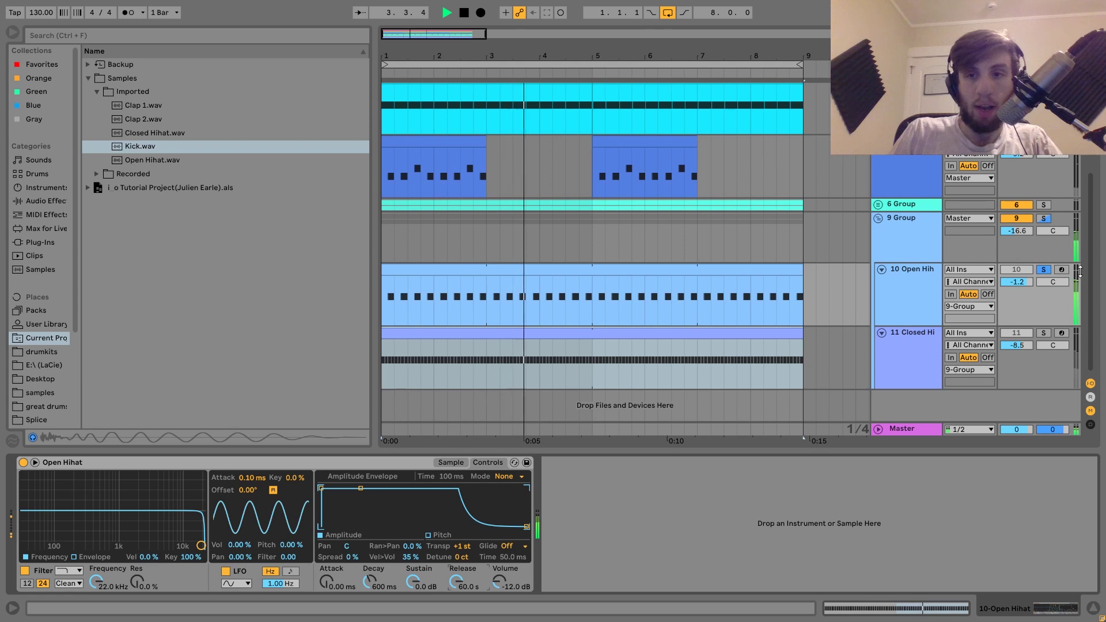
pyautogui.click(1043, 219)
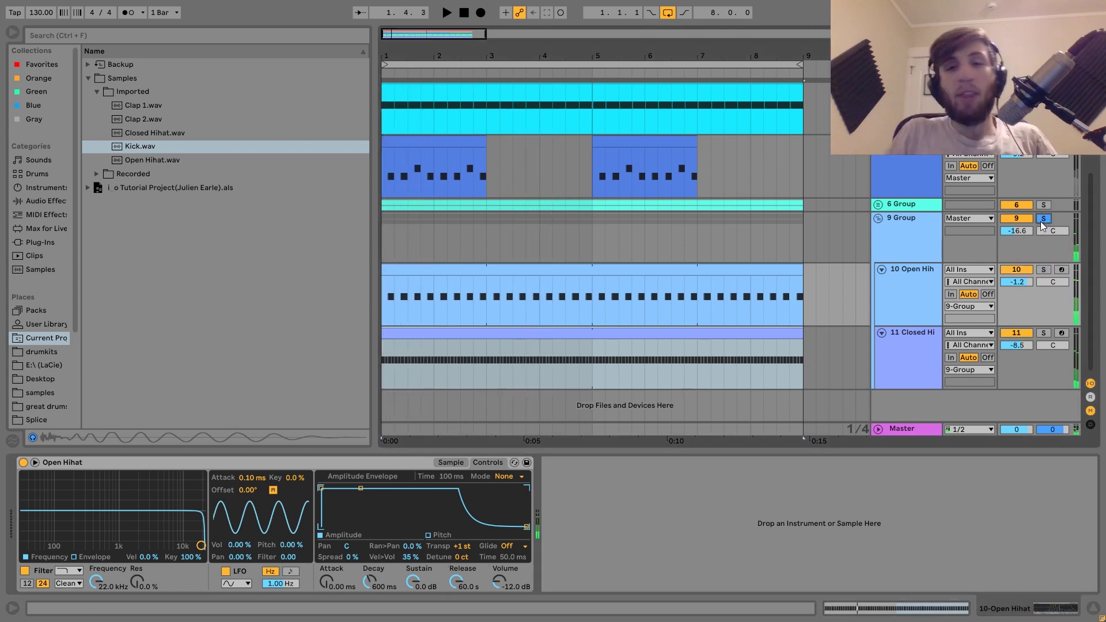
# Play the eight-bar loop, unsolo 9 Group, and keep Closed Hihat at -8.5 dB.
pyautogui.click(789, 369)
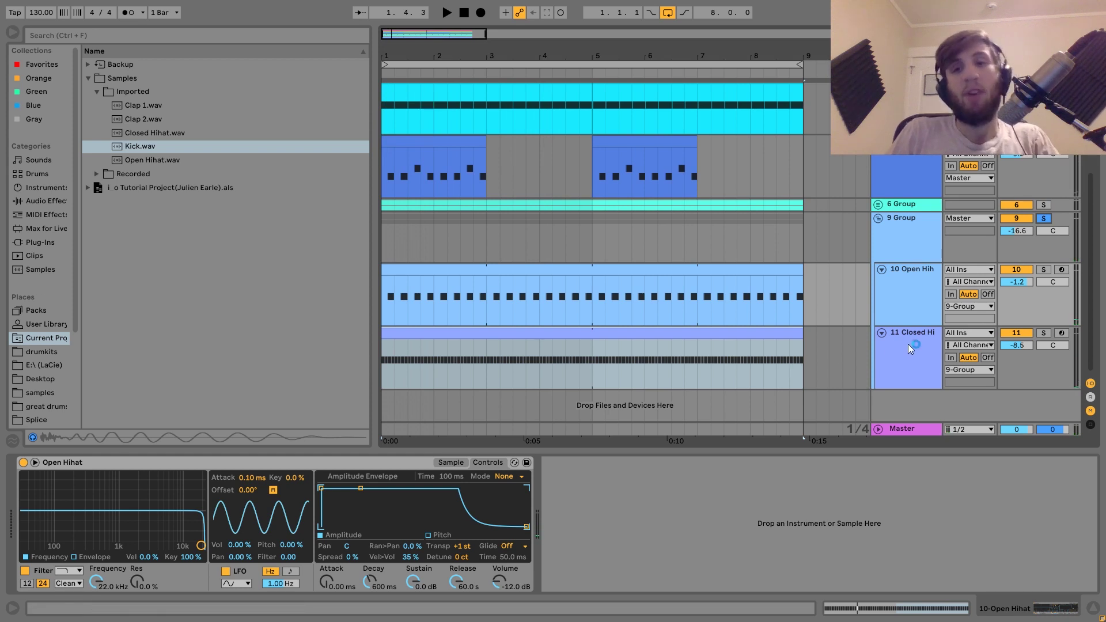
pyautogui.press('space')
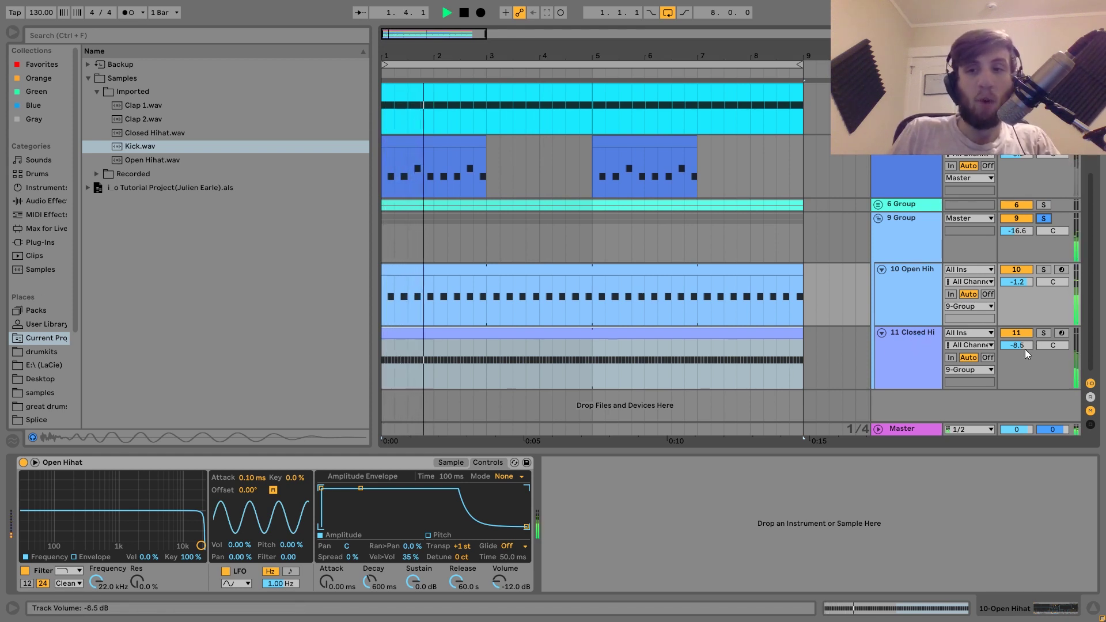
pyautogui.press('space')
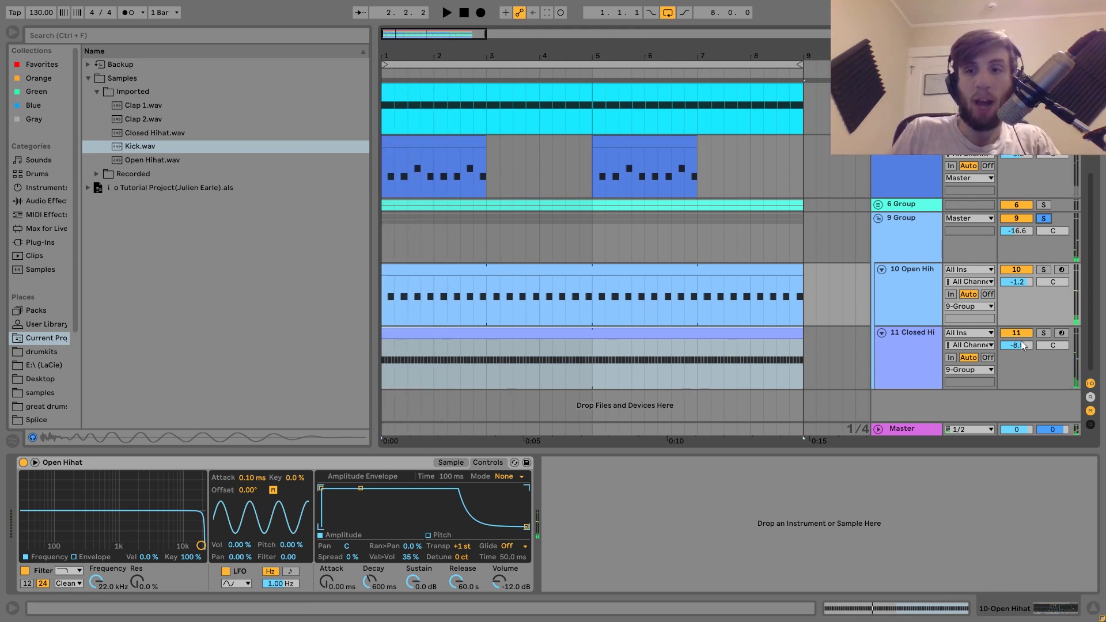
pyautogui.press('space')
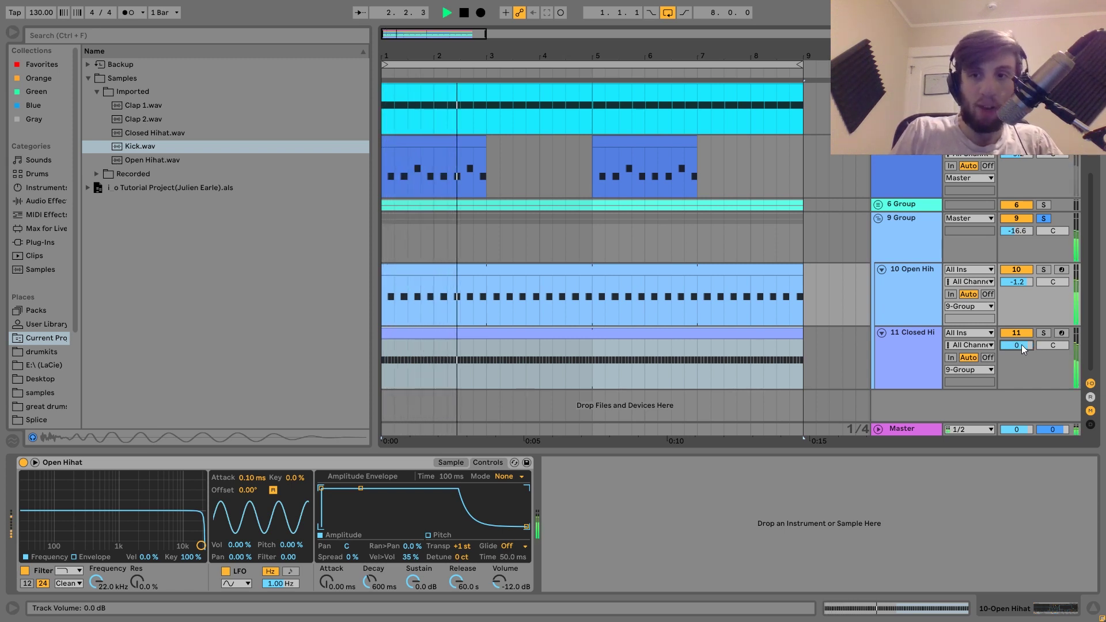
pyautogui.press('space')
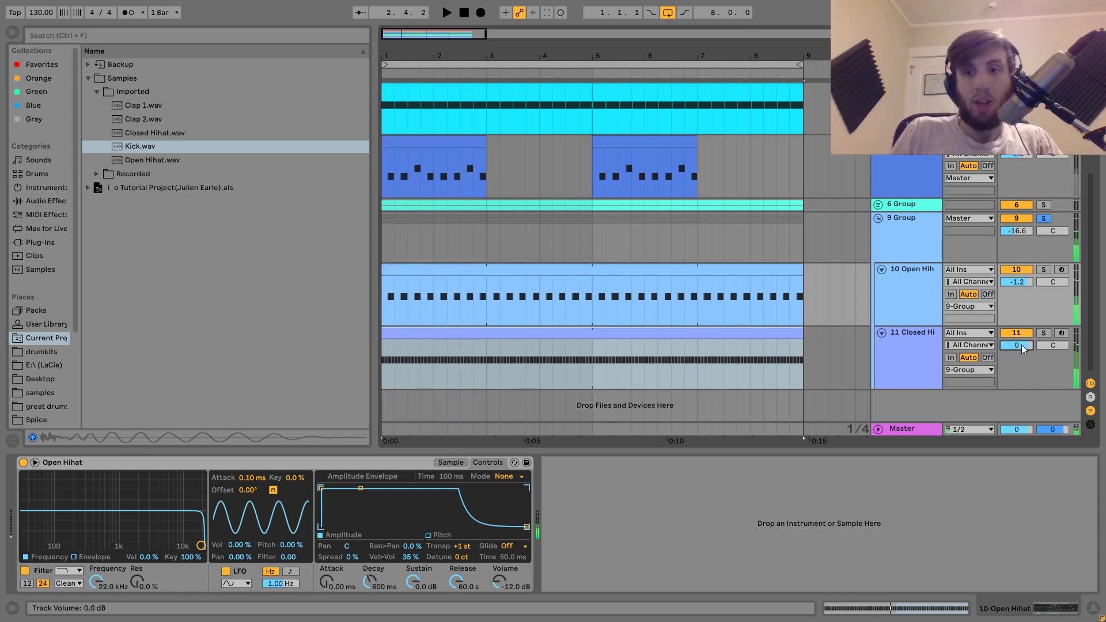
pyautogui.click(1043, 218)
pyautogui.press('space')
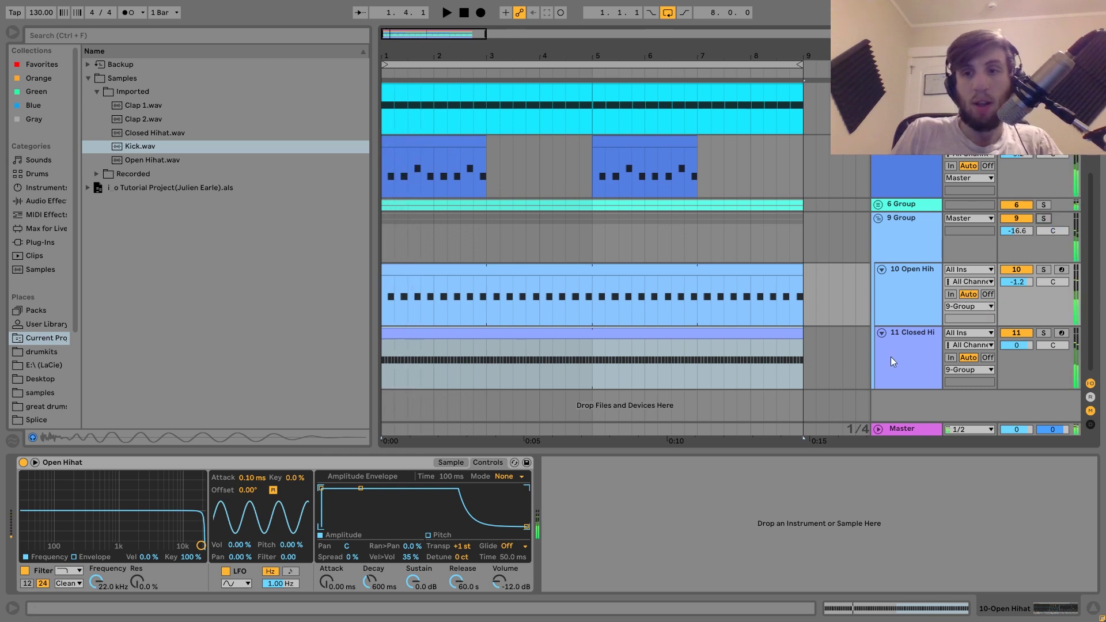
pyautogui.press('space')
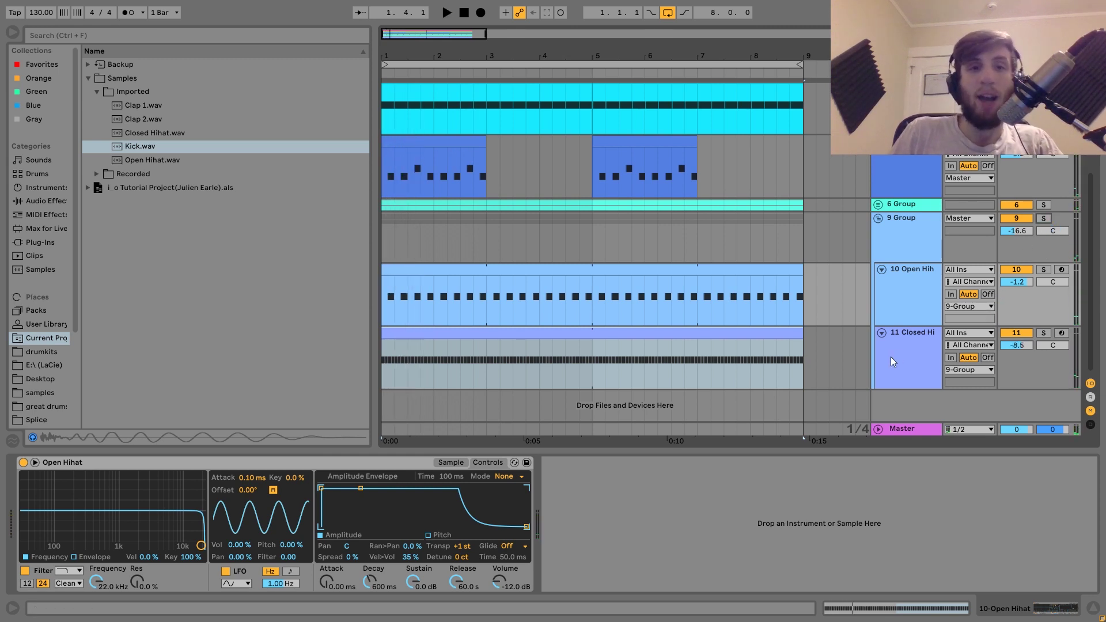
pyautogui.press('space')
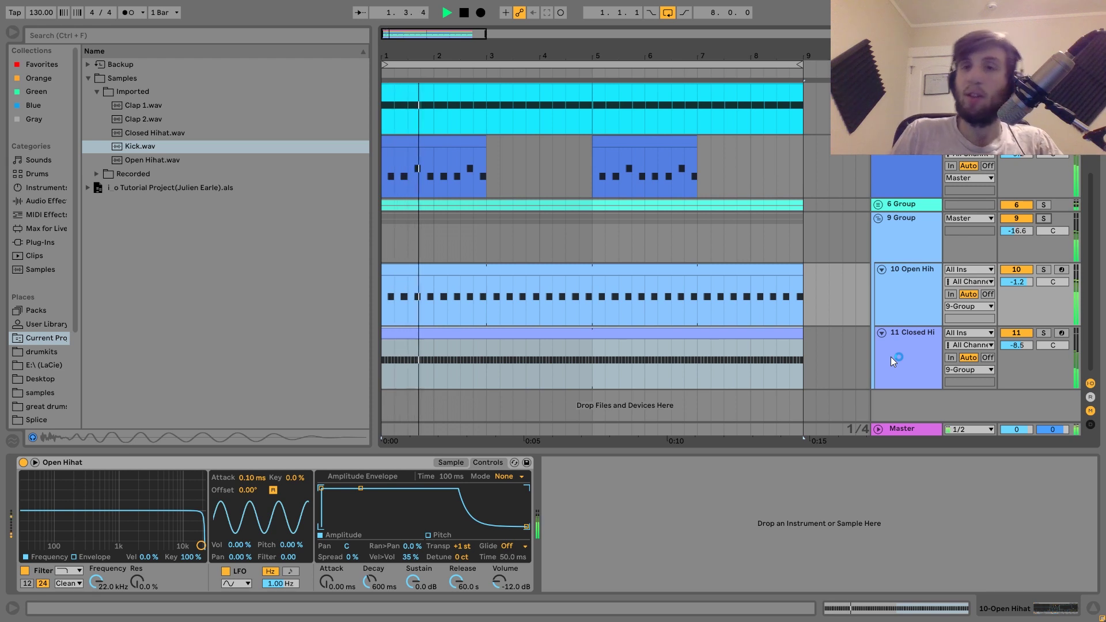
# Show 9 Group's Drum Buss (11% crunch) and EQ Eight (7.91 kHz boost), then solo and play it.
pyautogui.click(909, 238)
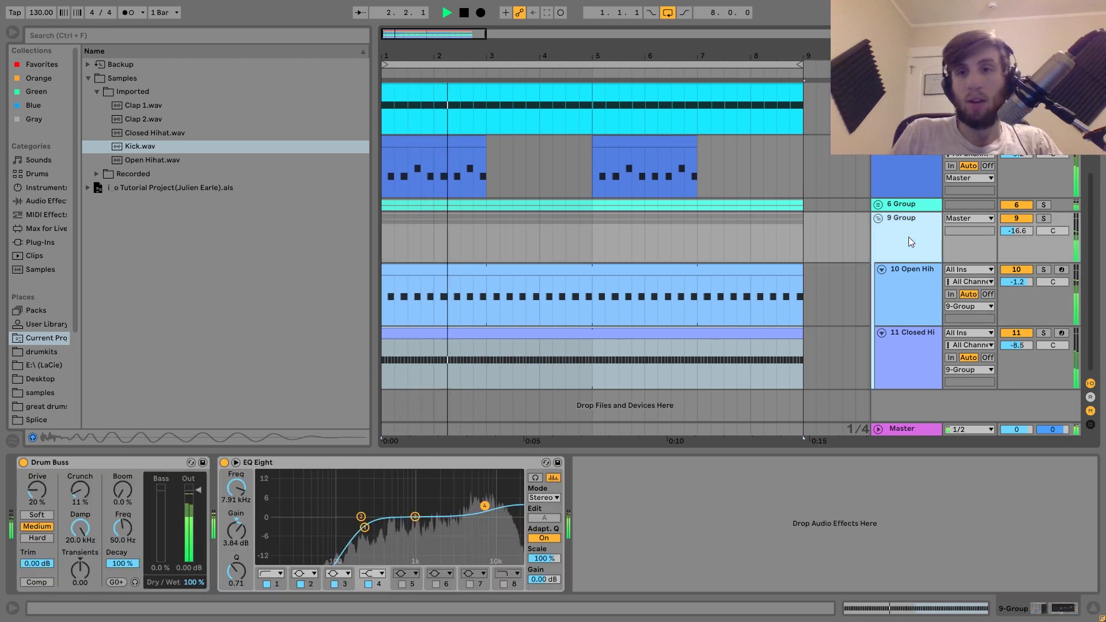
pyautogui.click(1046, 221)
pyautogui.press('space')
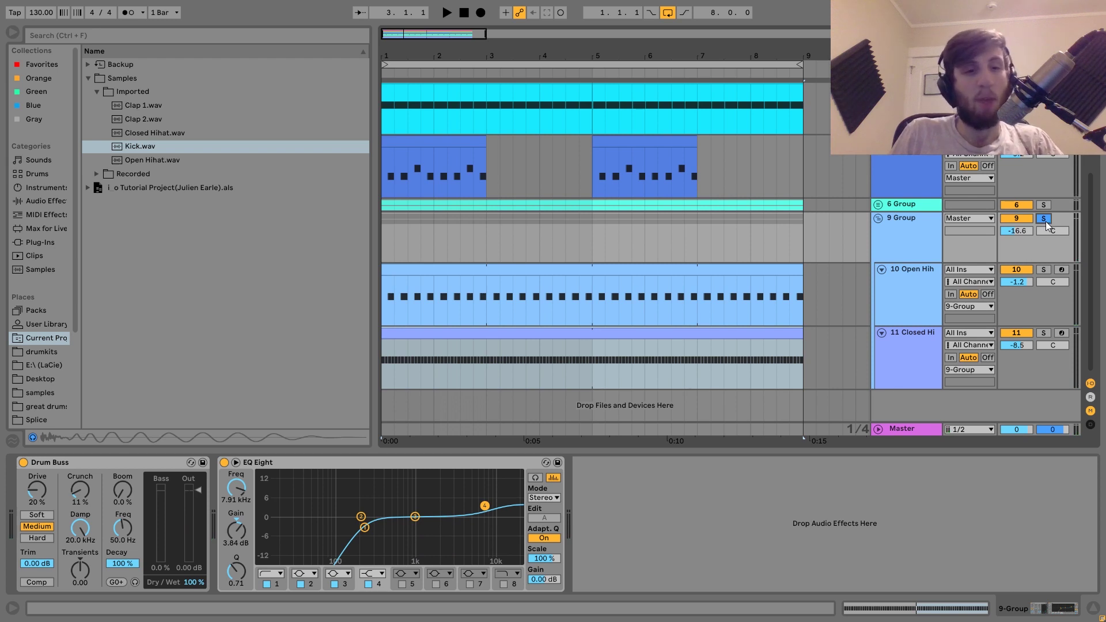
pyautogui.click(908, 268)
pyautogui.click(896, 237)
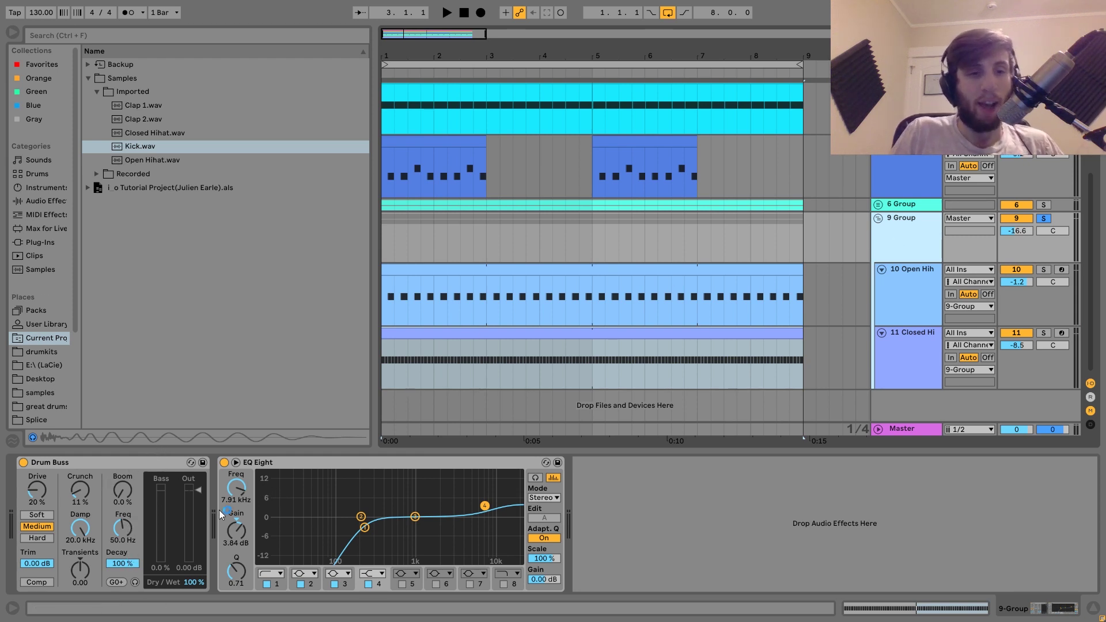
pyautogui.press('space')
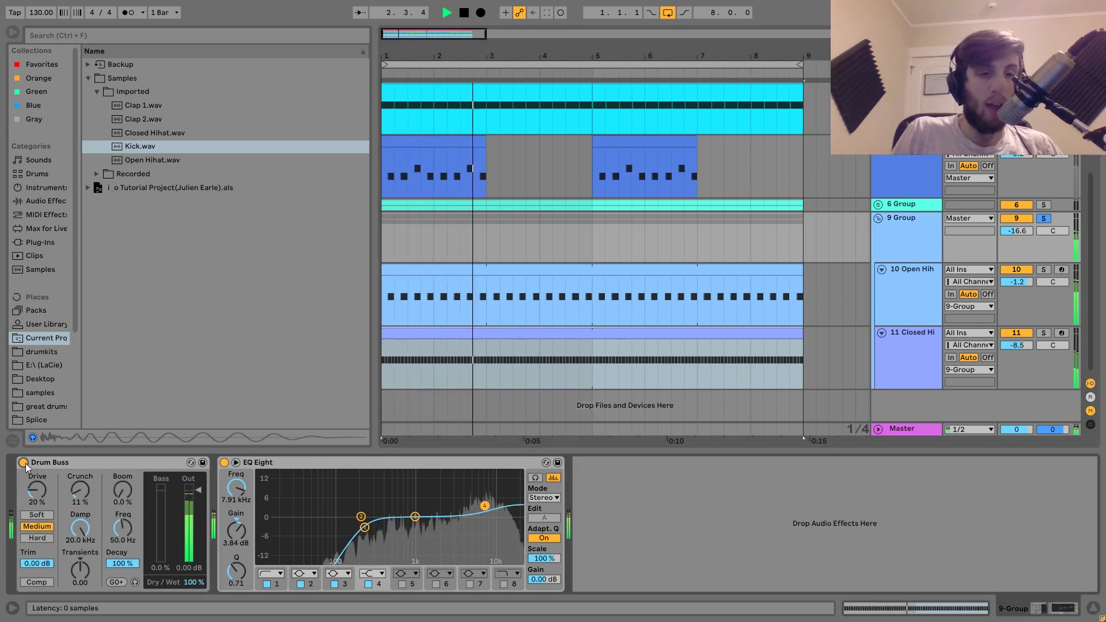
pyautogui.press('space')
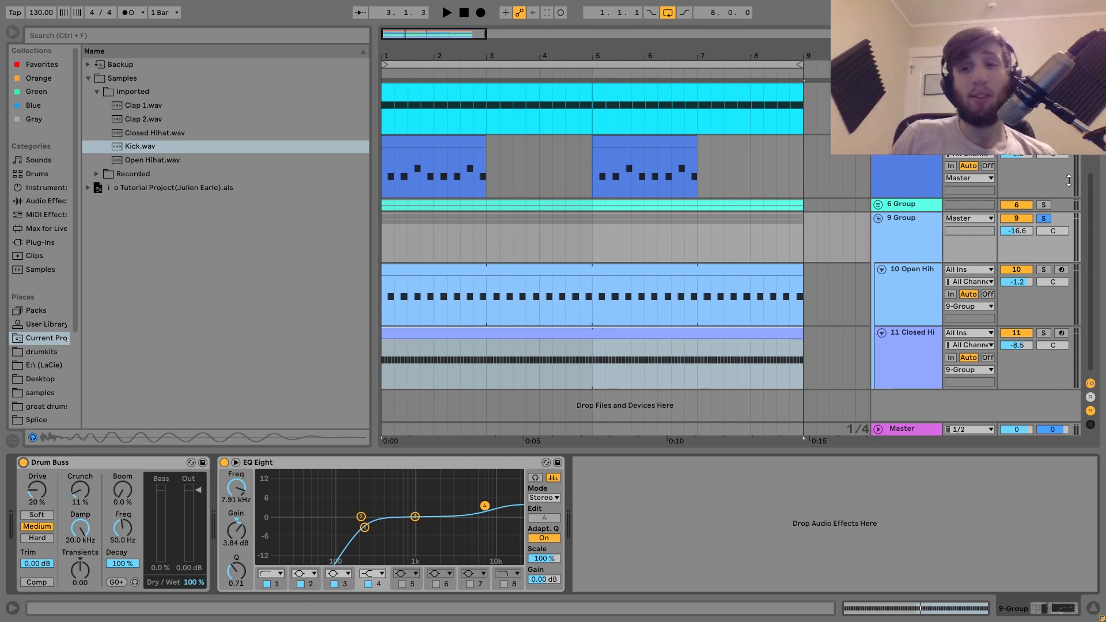
# Unsolo 9 Group, toggling its Solo button a few more times to compare.
pyautogui.click(1044, 218)
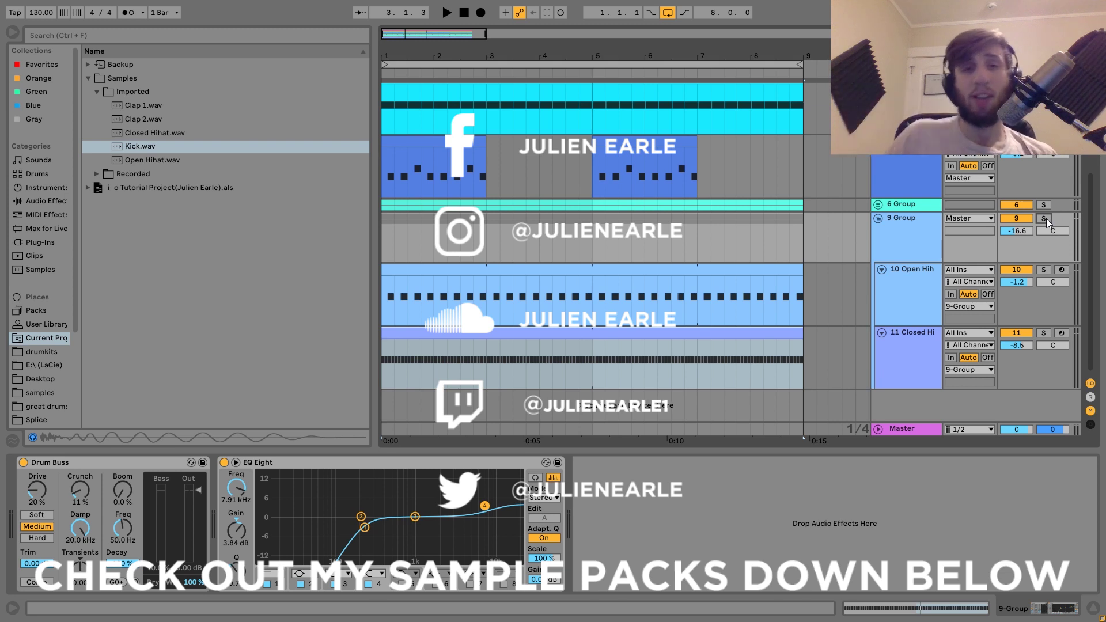
pyautogui.click(1046, 219)
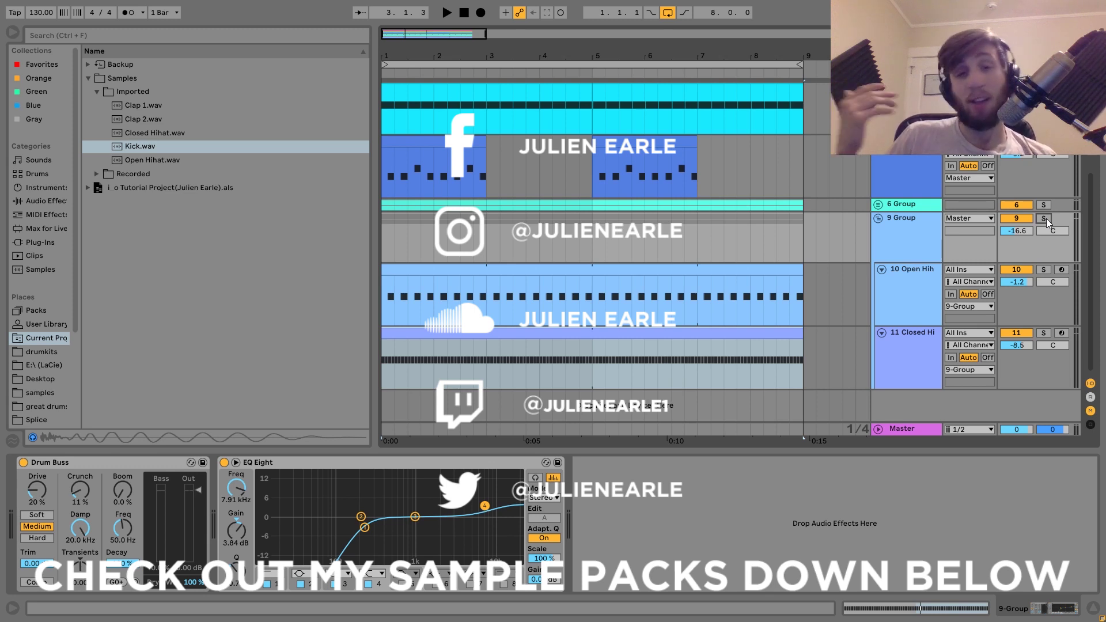
pyautogui.click(1046, 219)
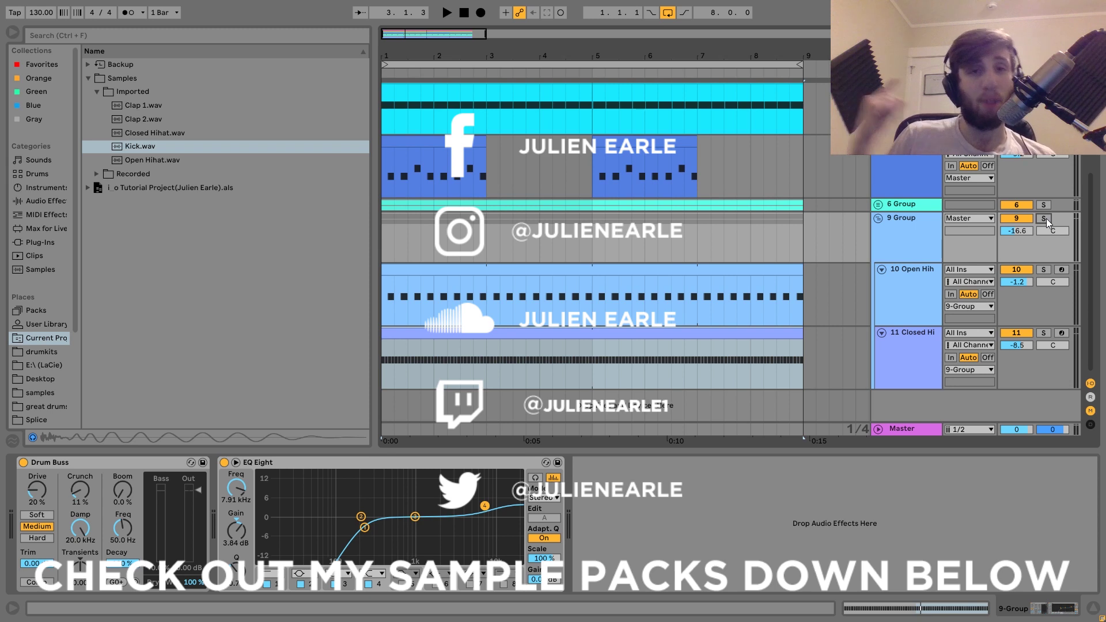
pyautogui.click(1046, 219)
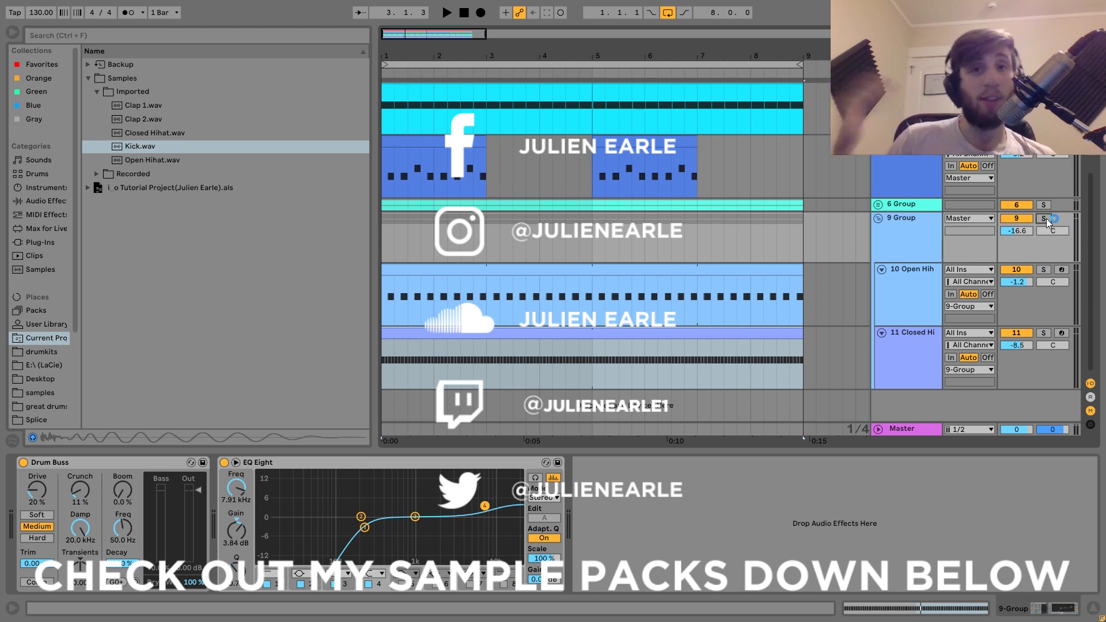